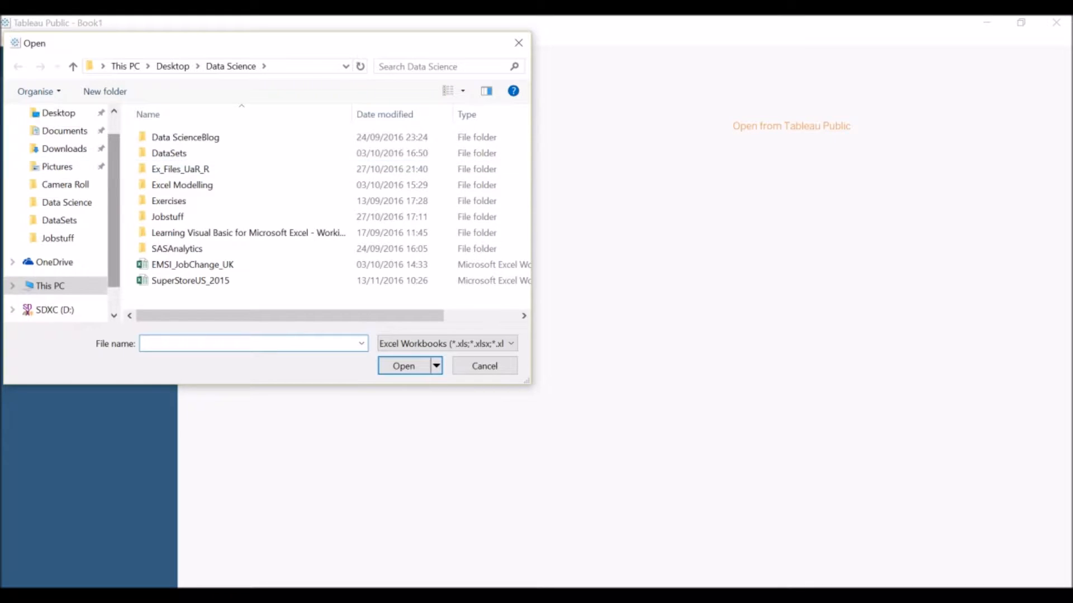
- Connect to the SuperStoreUS_2015 Excel workbook and load its Orders sheet as the data source
double_click(272, 159)
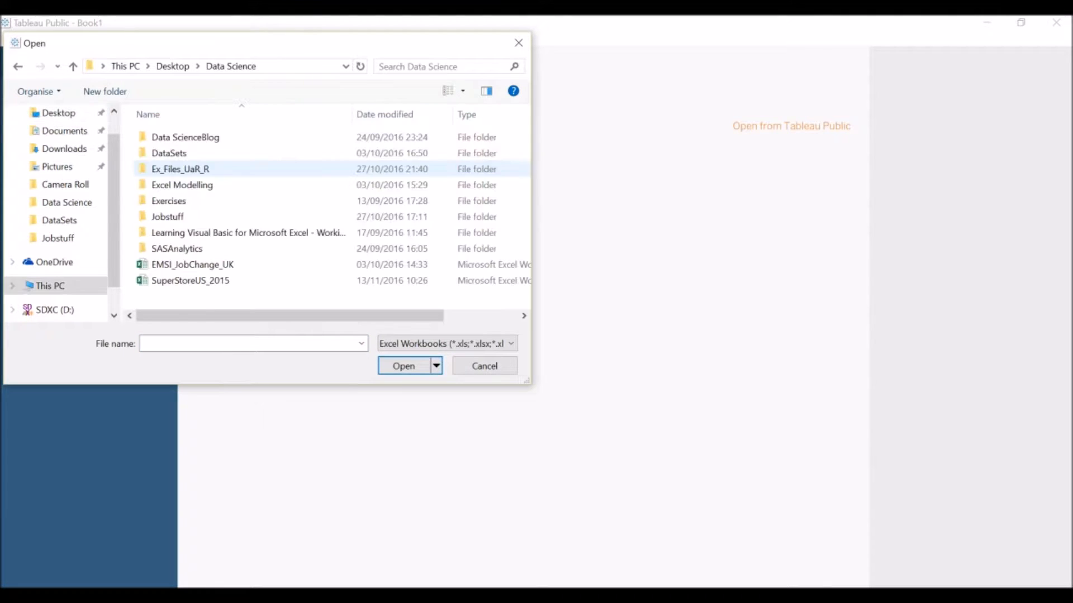
double_click(191, 281)
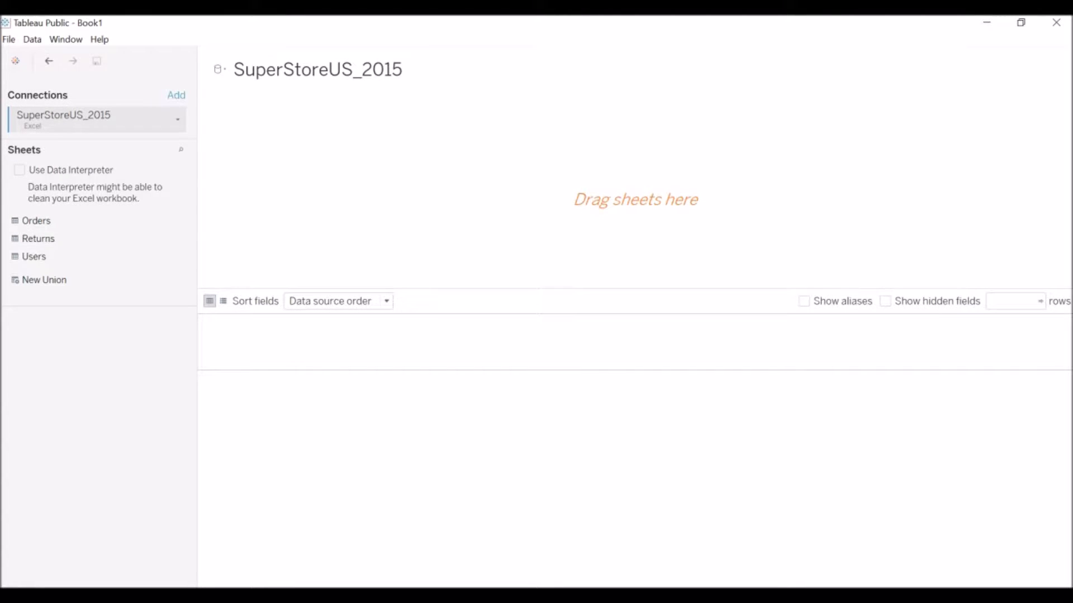
drag(37, 221, 346, 201)
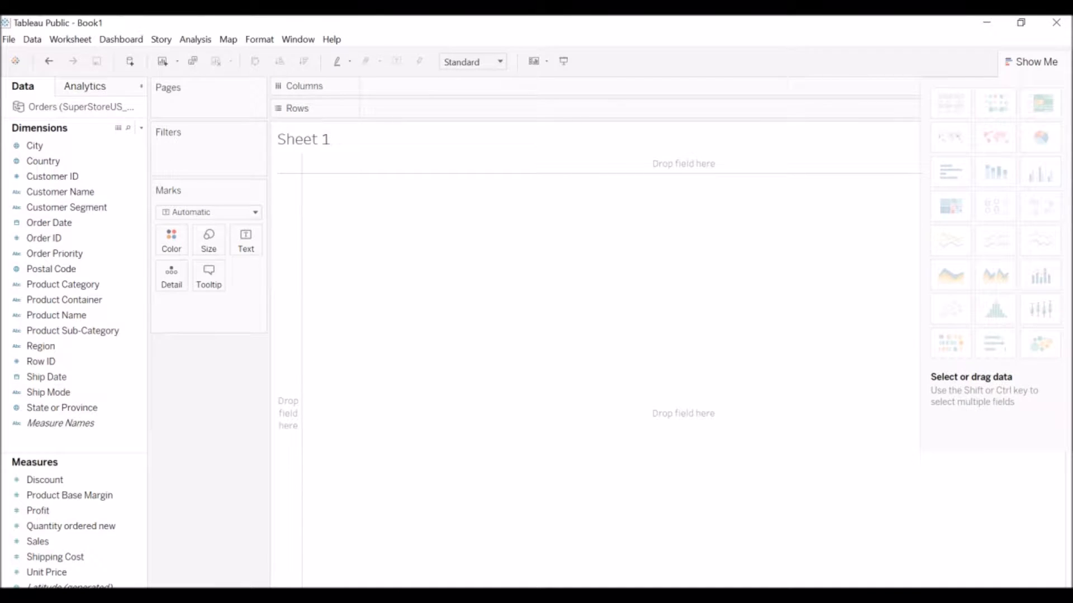
- Build a map by Country and State or Province, with the states coloured and labelled by Profit
drag(43, 161, 457, 279)
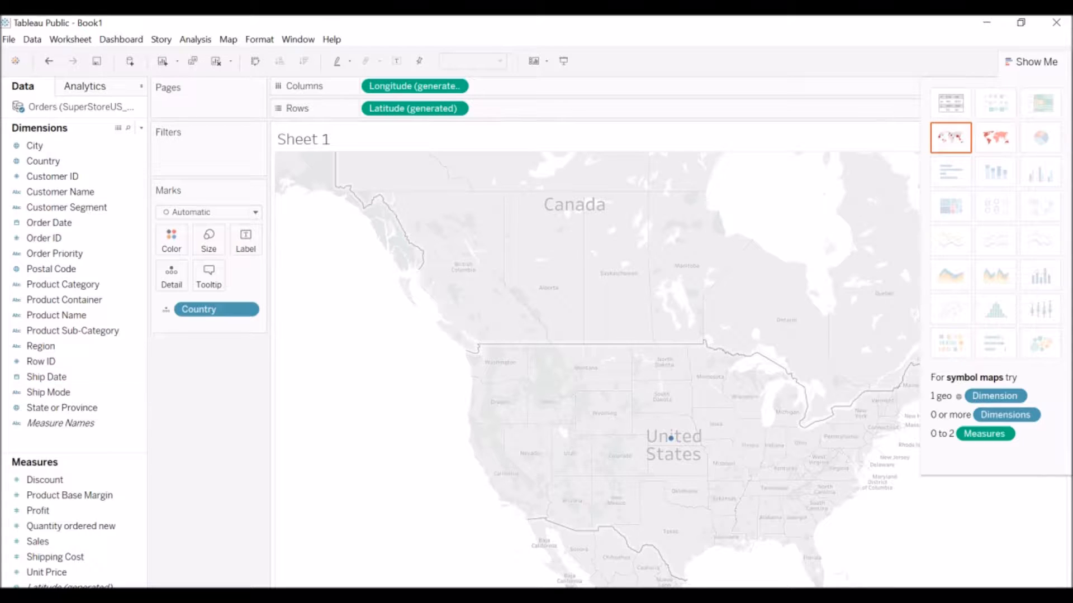
drag(55, 408, 618, 386)
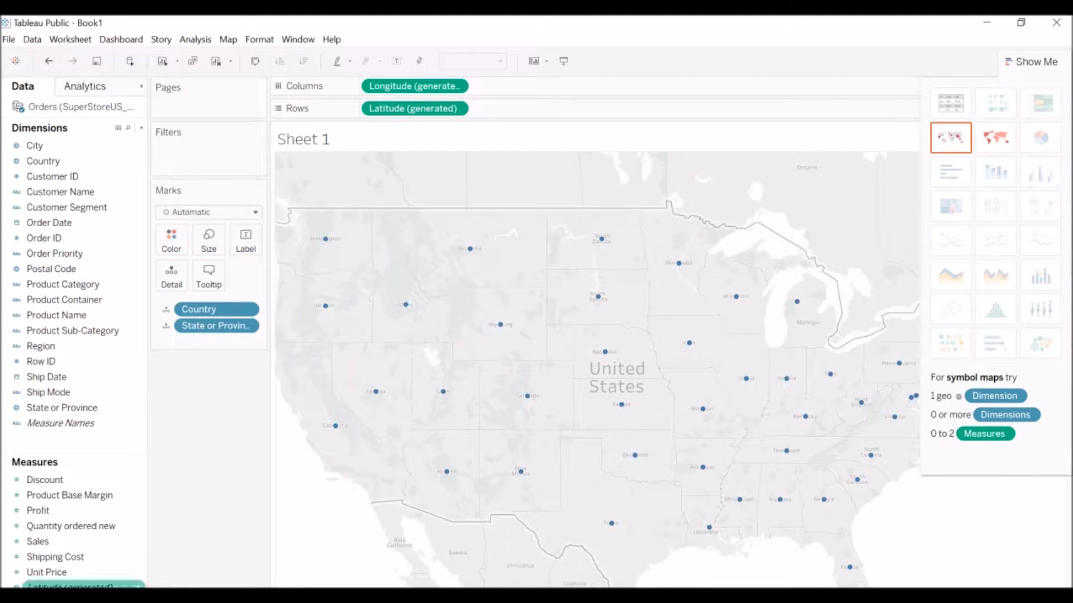
drag(38, 510, 172, 242)
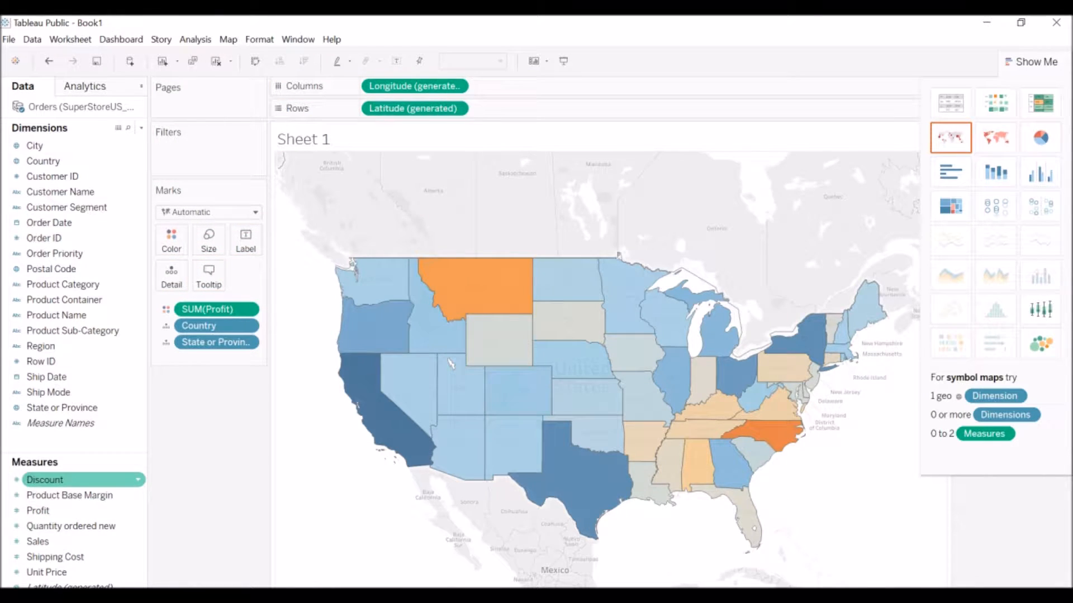
drag(38, 511, 245, 241)
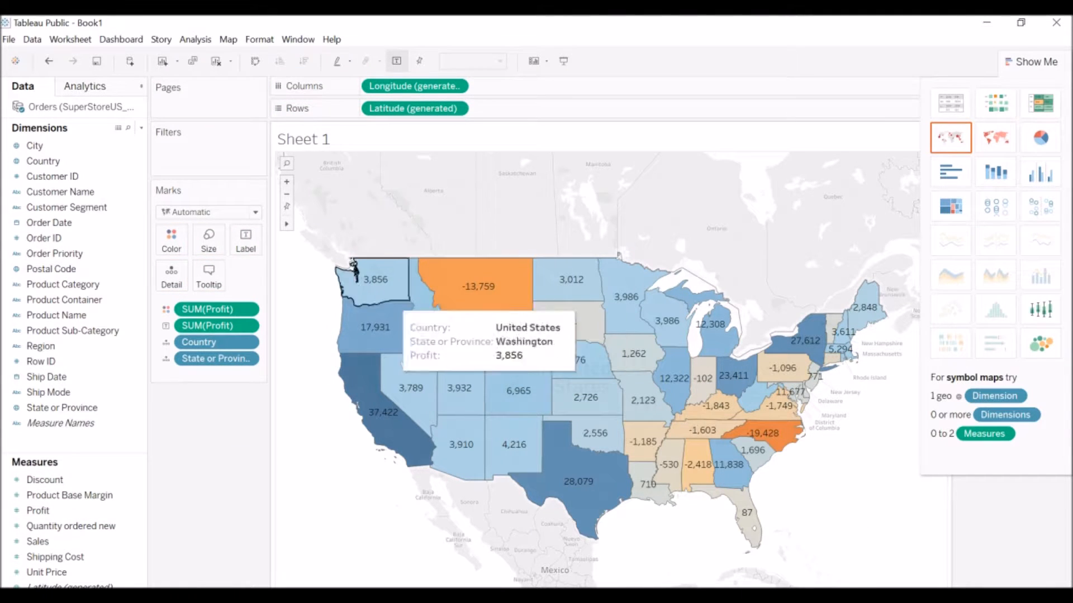
- Format the map's Profit labels in bold at font size 10
click(246, 240)
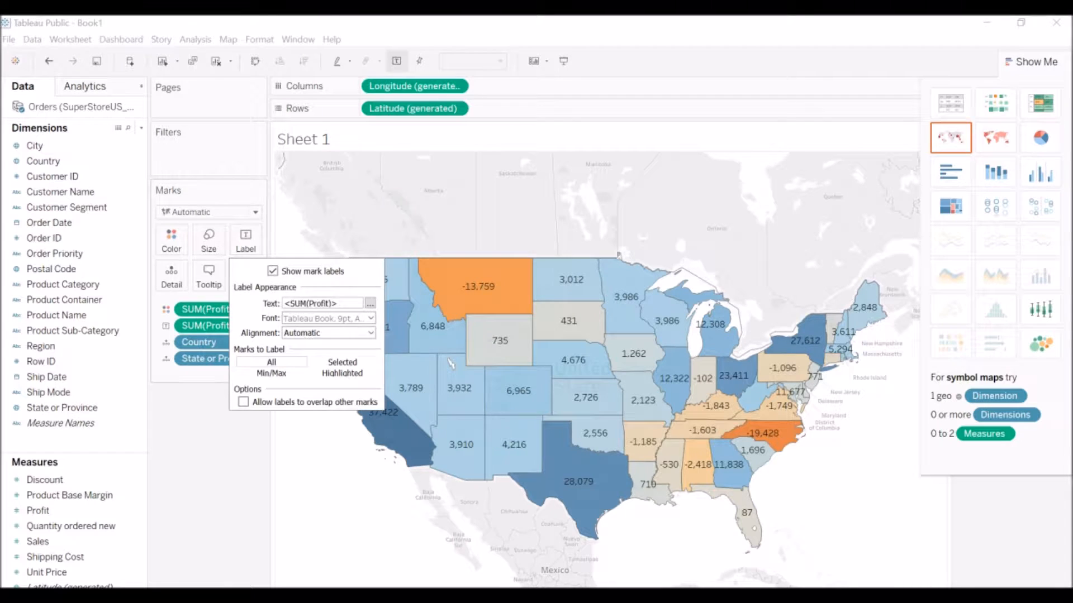
click(327, 318)
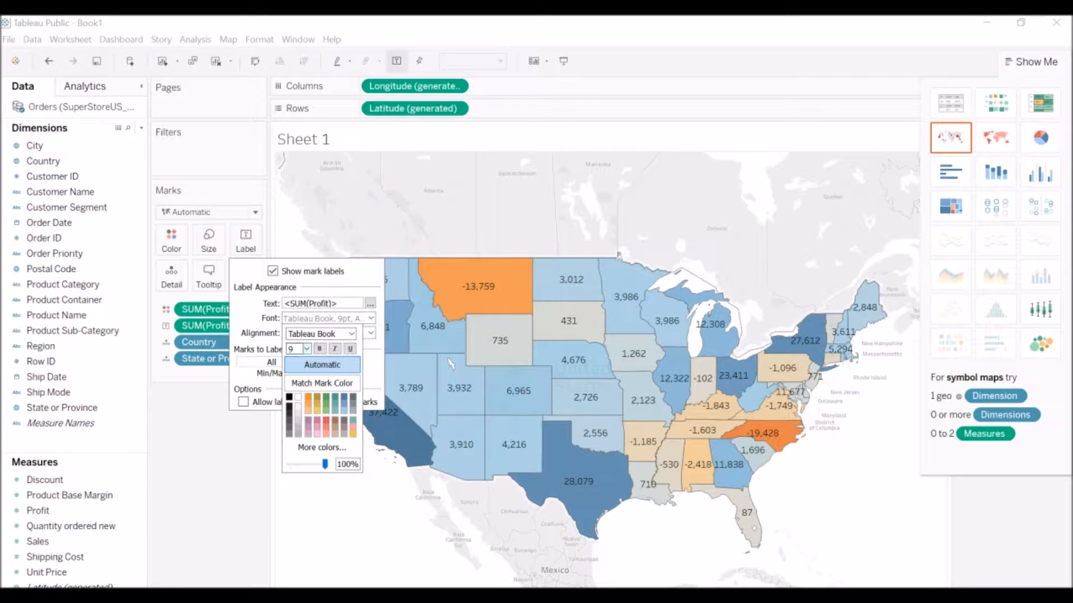
key(alt+Down)
key(Down)
key(Return)
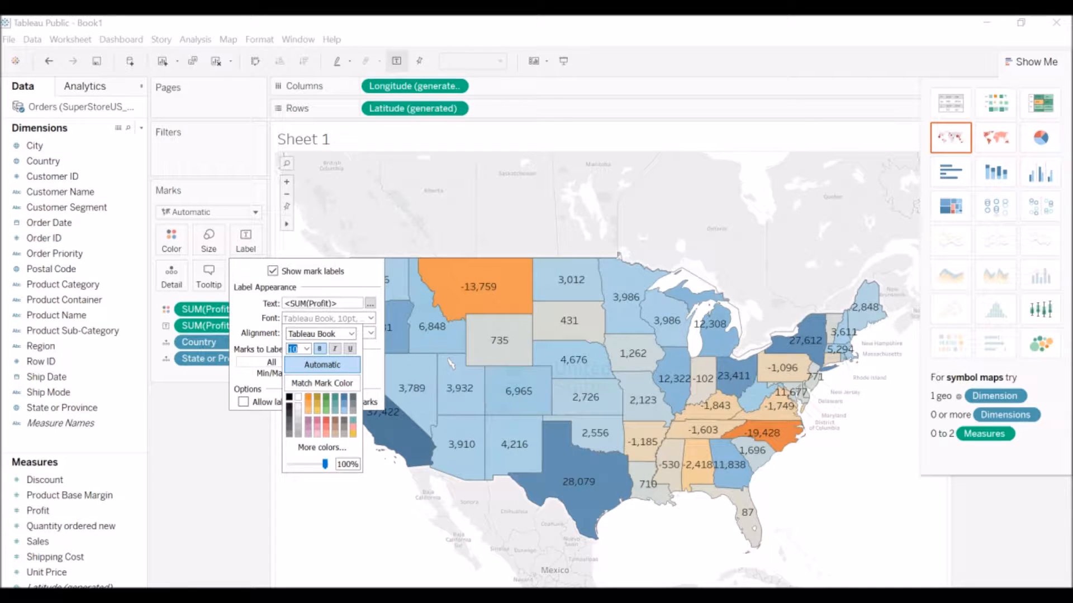
key(Tab)
key(space)
key(Escape)
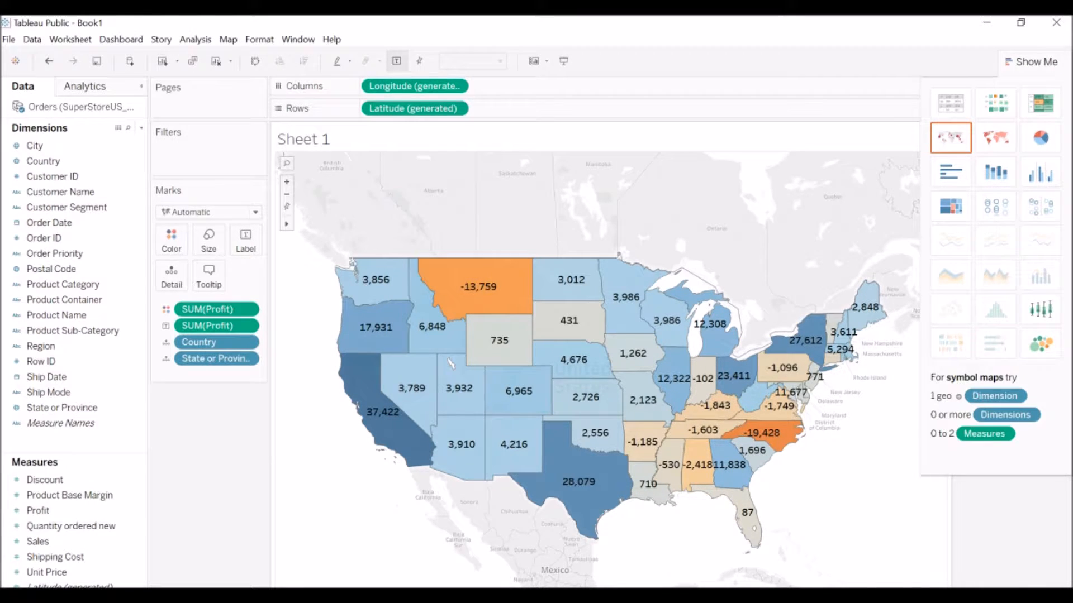
mouse_move(358, 405)
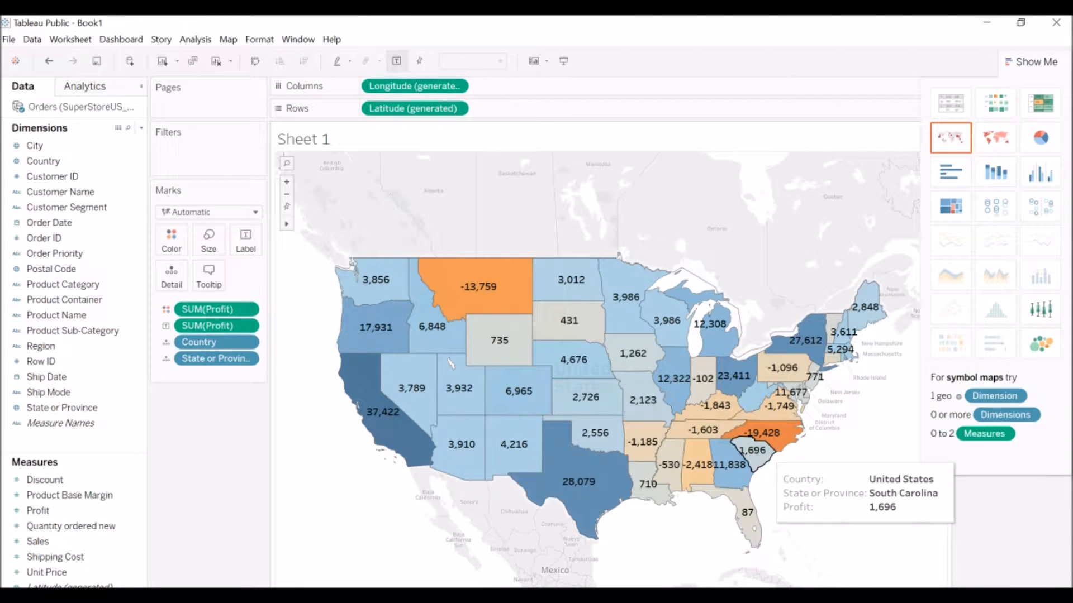
mouse_move(800, 431)
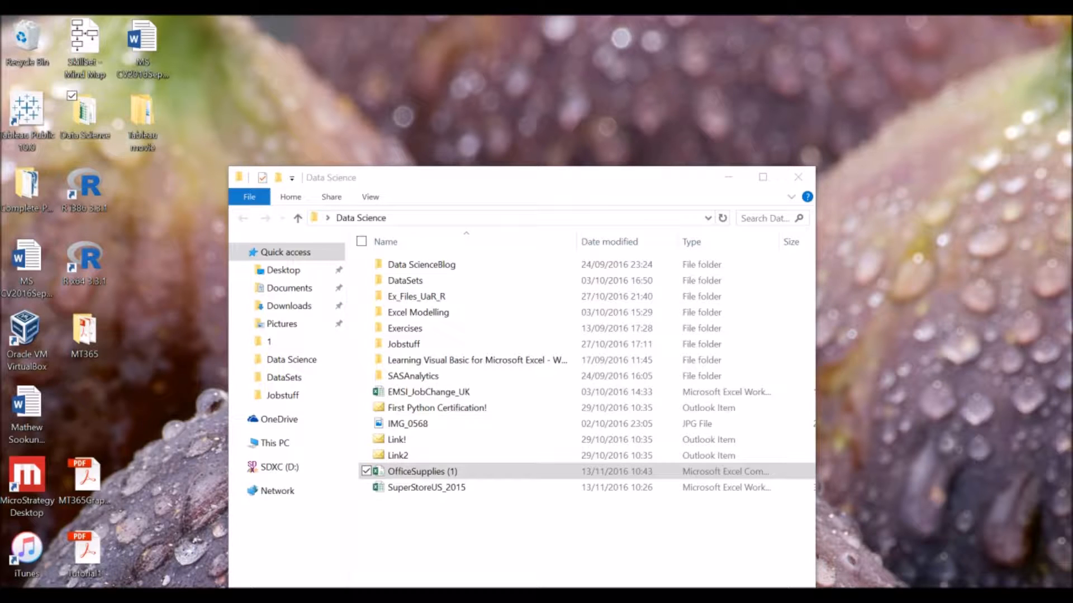
- Switch to Excel by opening the OfficeSupplies (1) file and dismiss the document recovery list
key(Return)
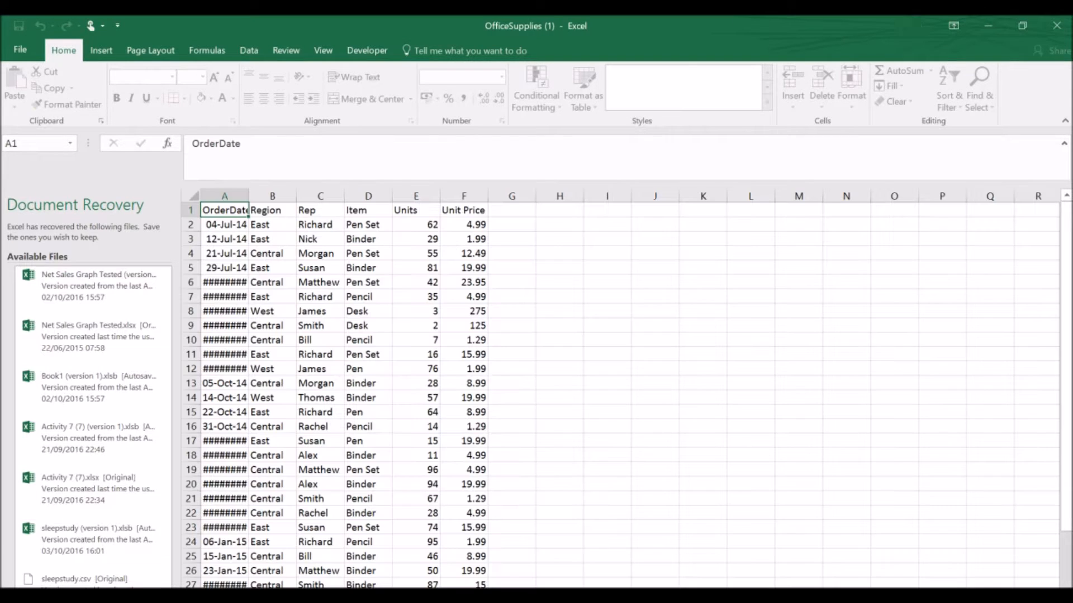
key(alt+y)
key(Return)
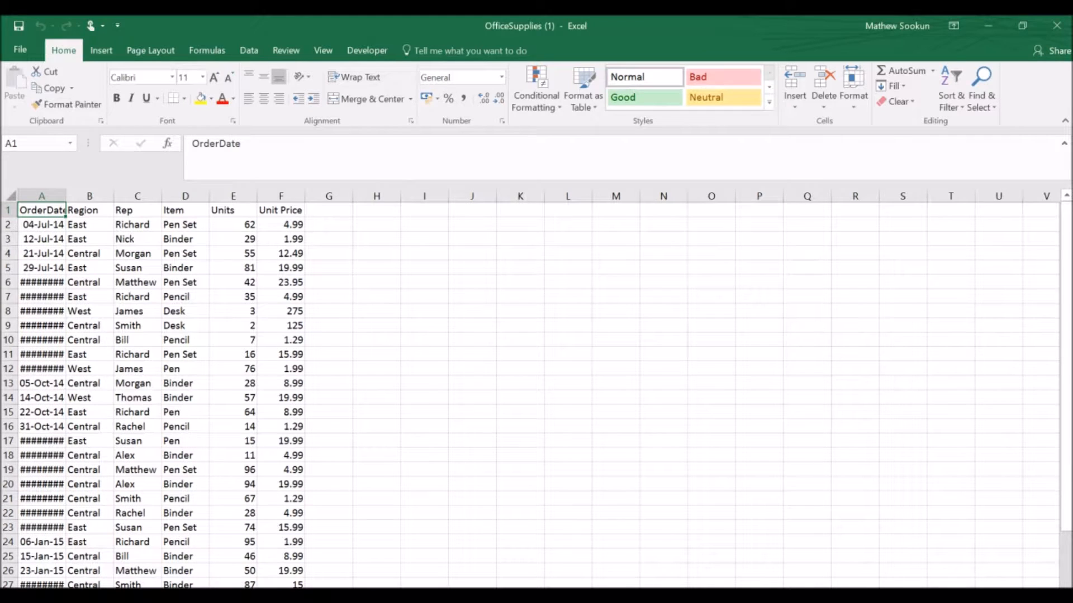
- AutoFit the width of all columns and make the header row A1:F1 bold
key(ctrl+a)
key(alt+h)
key(o)
key(i)
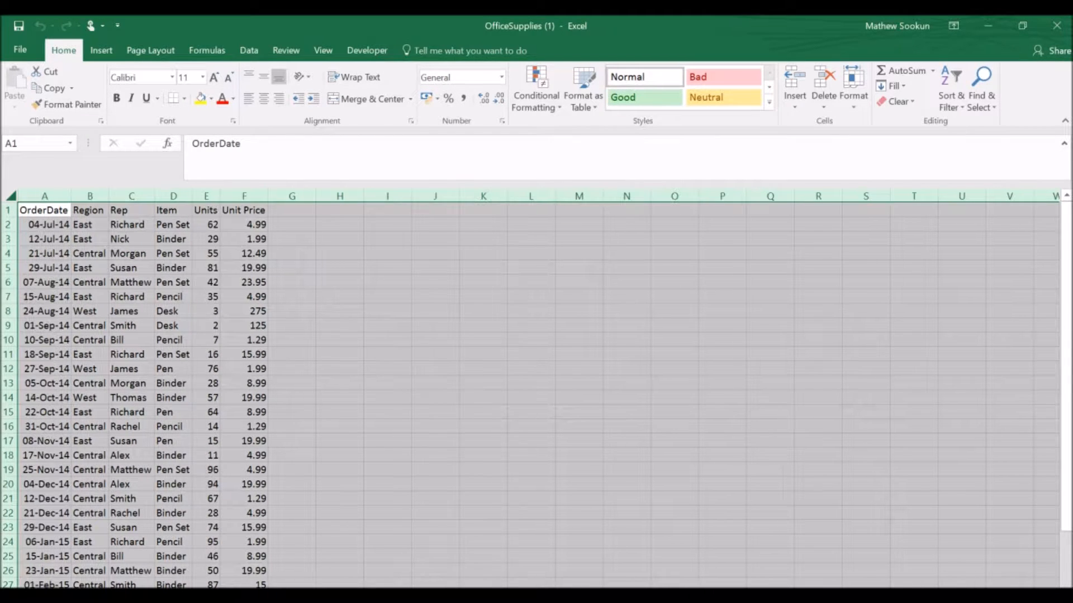
drag(44, 210, 244, 210)
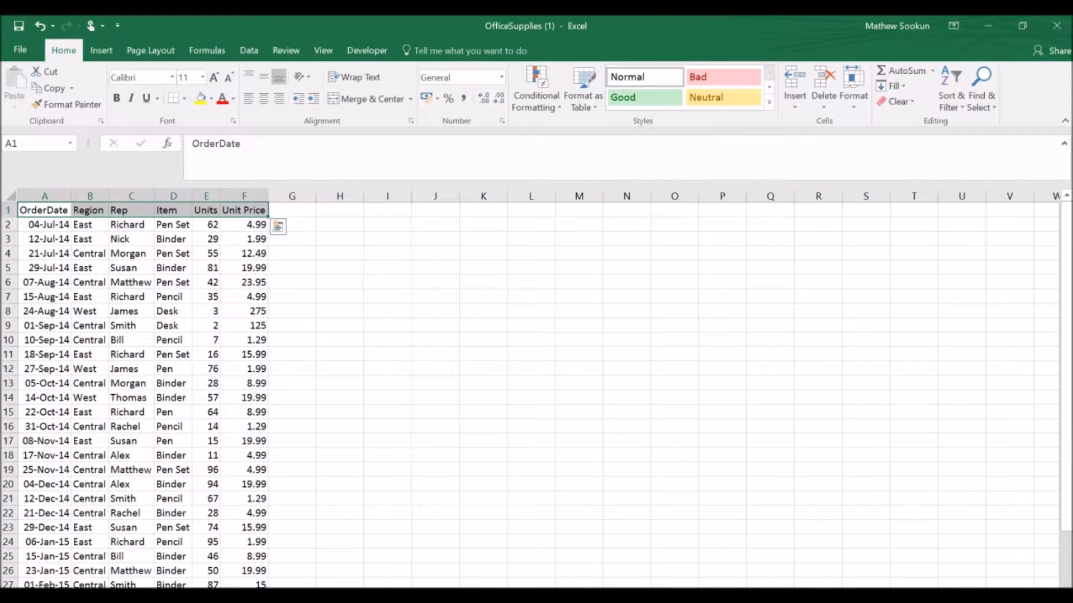
- Add the column heading Total Sales in cell G1
click(292, 195)
click(292, 210)
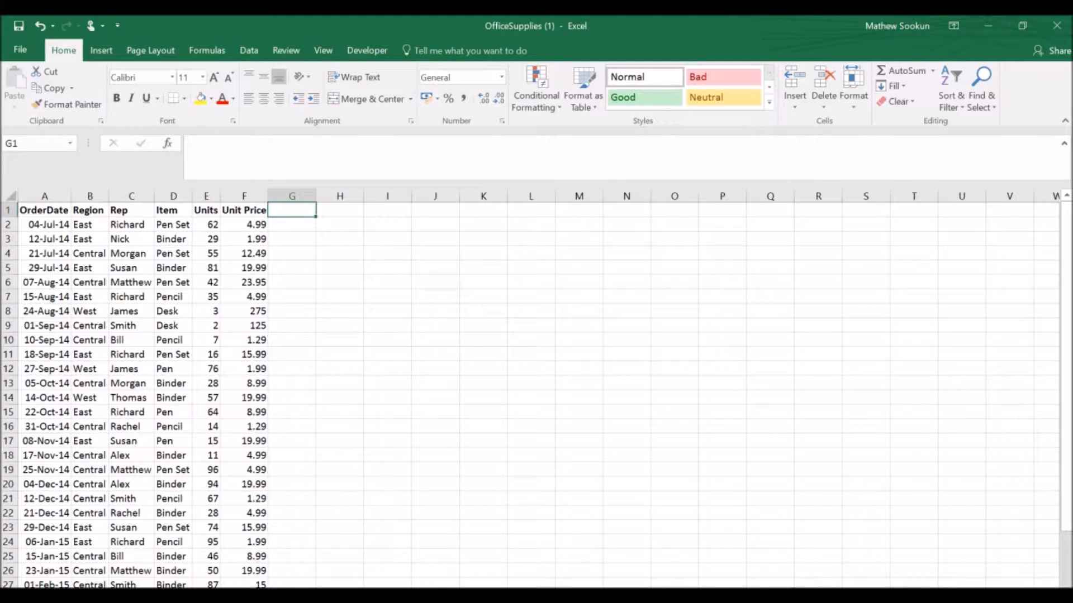
text(Total Sa)
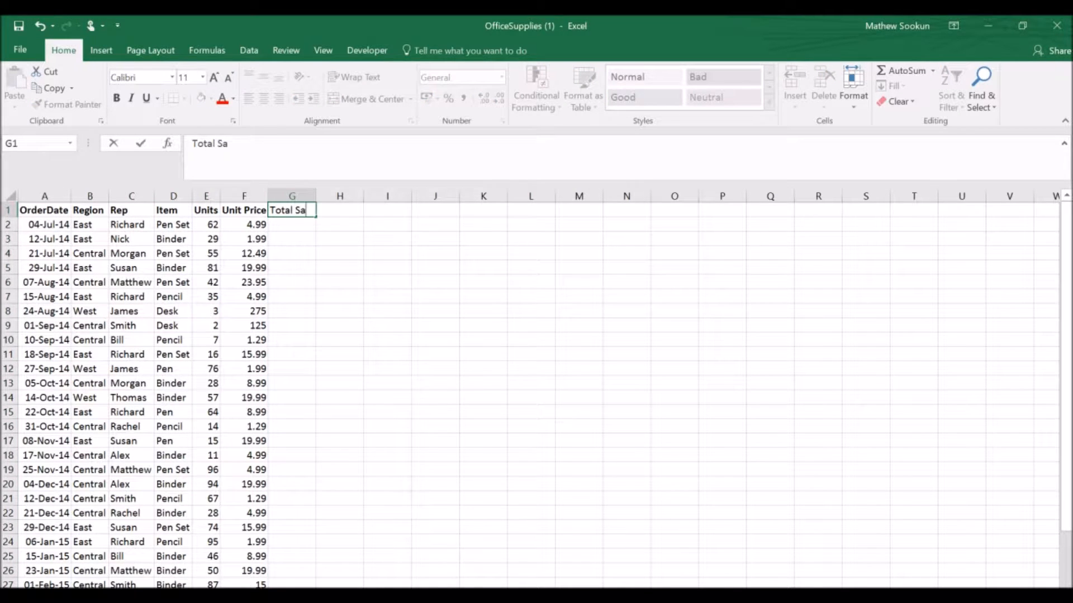
text(les)
key(Return)
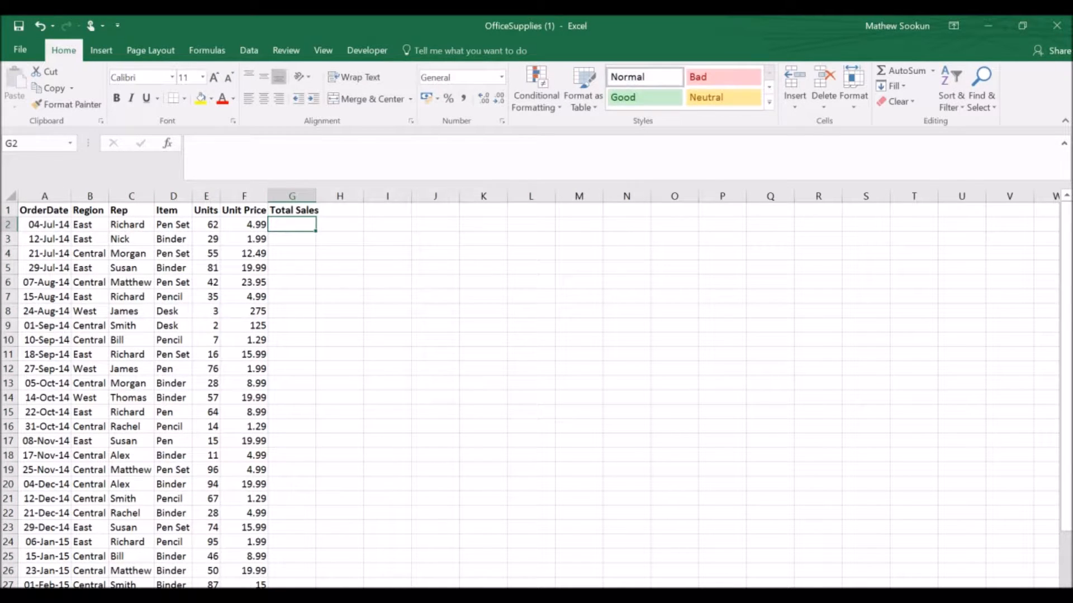
- Calculate the first row's Total Sales in G2 with the formula =E2*F2
text(=)
click(206, 224)
text(*)
click(244, 224)
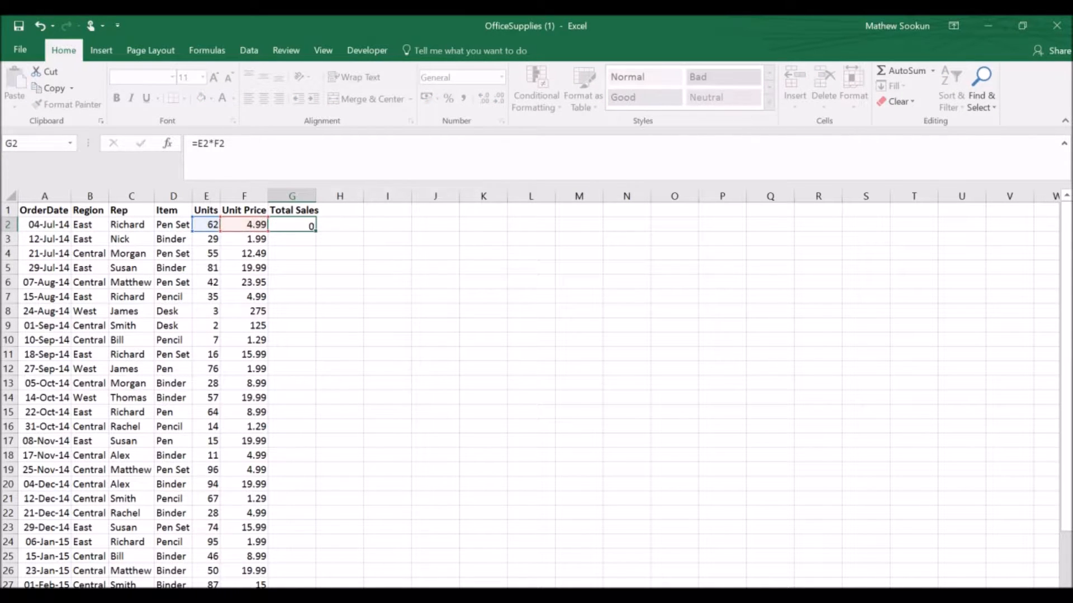
key(Return)
- Fill the Total Sales formula from G2 down all data rows and check the formula in the last row
click(292, 224)
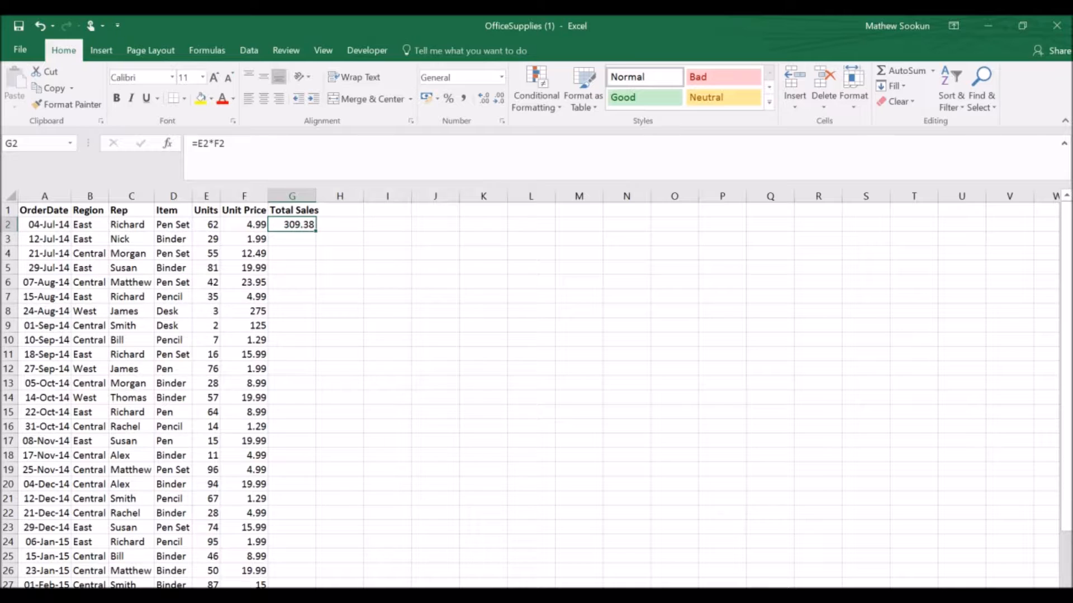
double_click(316, 231)
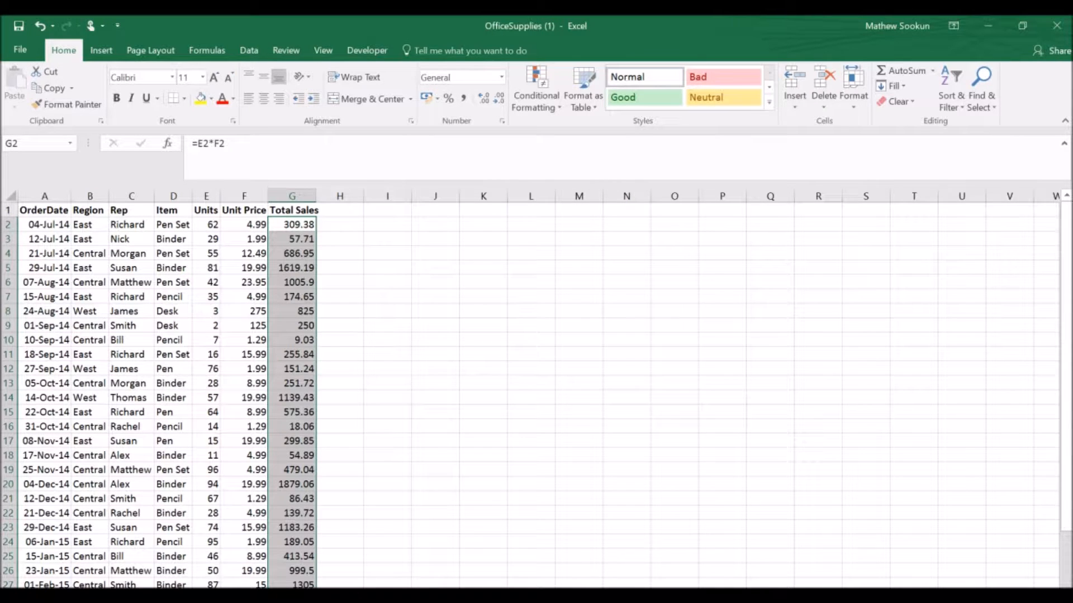
click(531, 311)
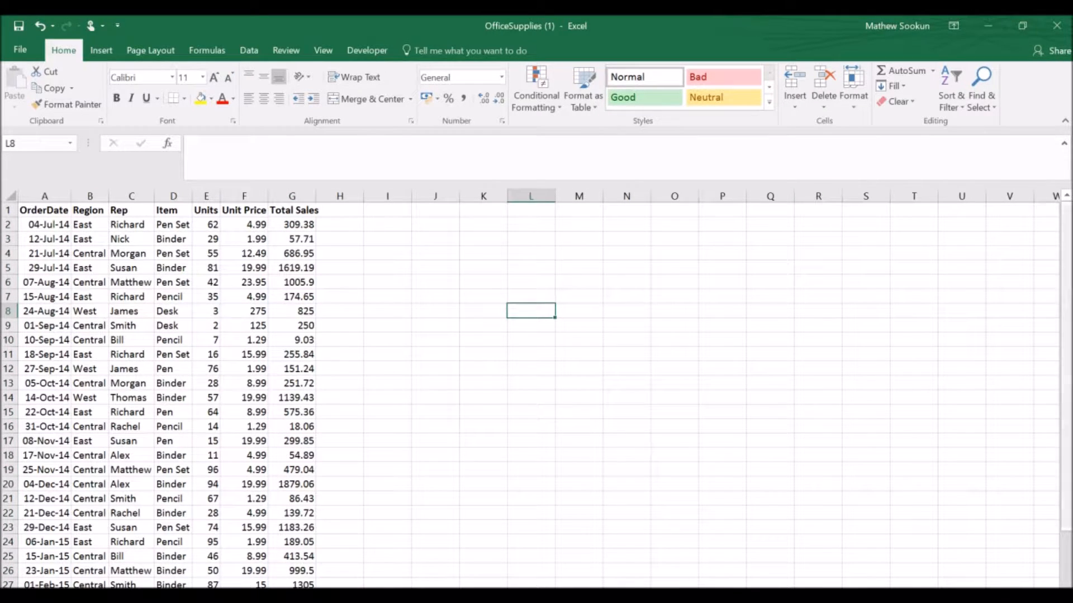
scroll(319, 378, down, 10)
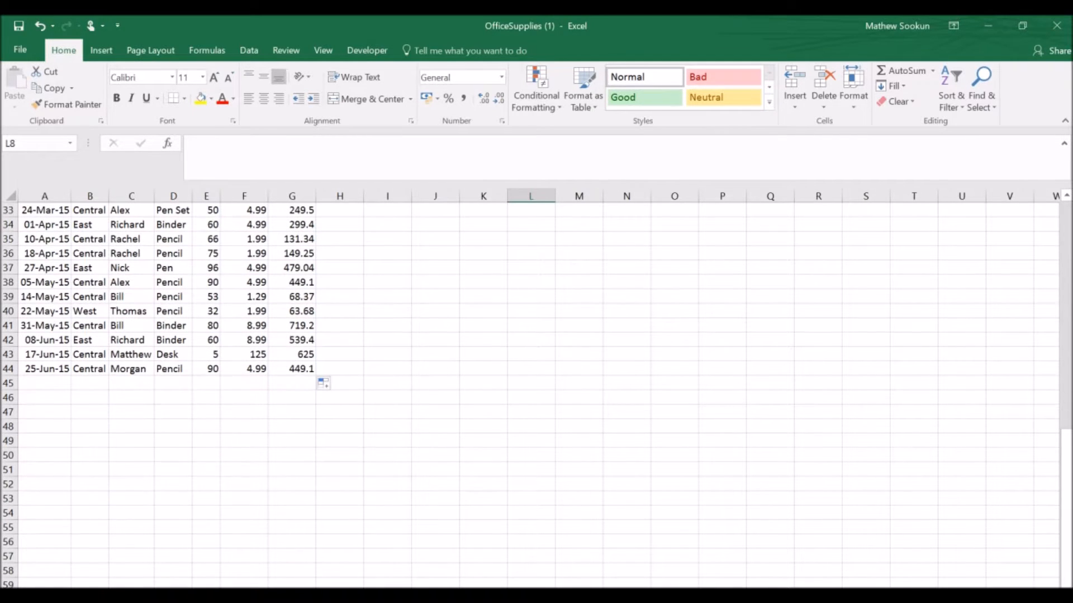
double_click(310, 370)
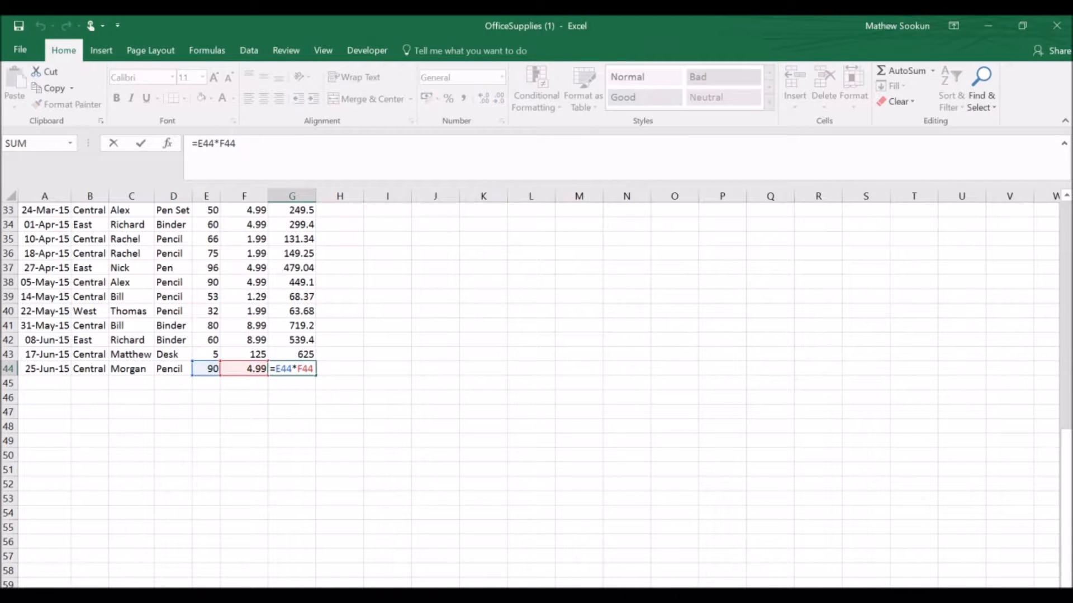
drag(1066, 536, 1066, 291)
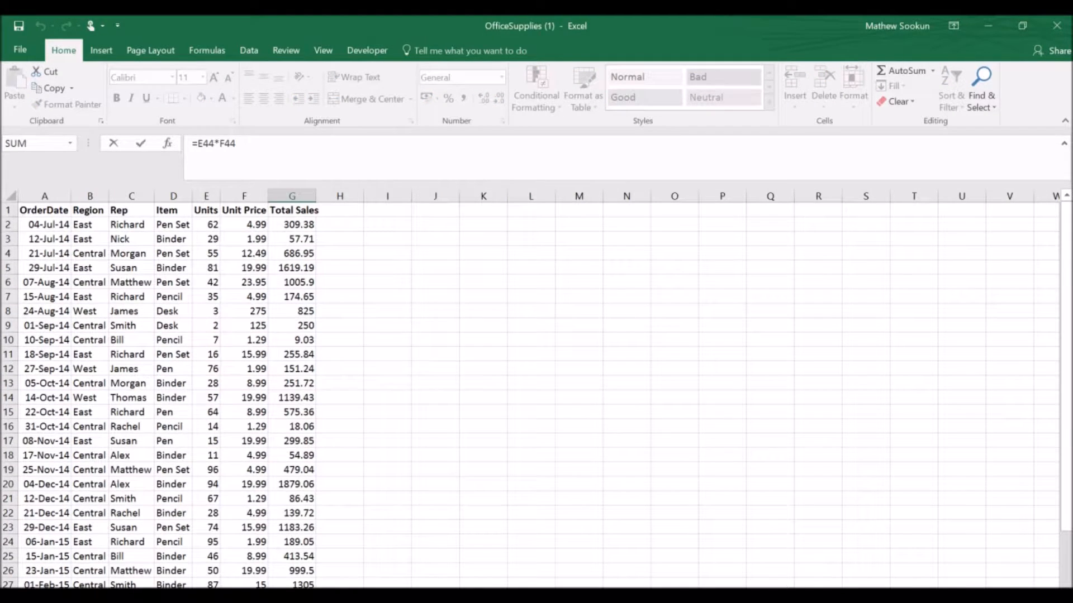
- AutoFit all columns of the sheet again to fit the Total Sales column
click(11, 196)
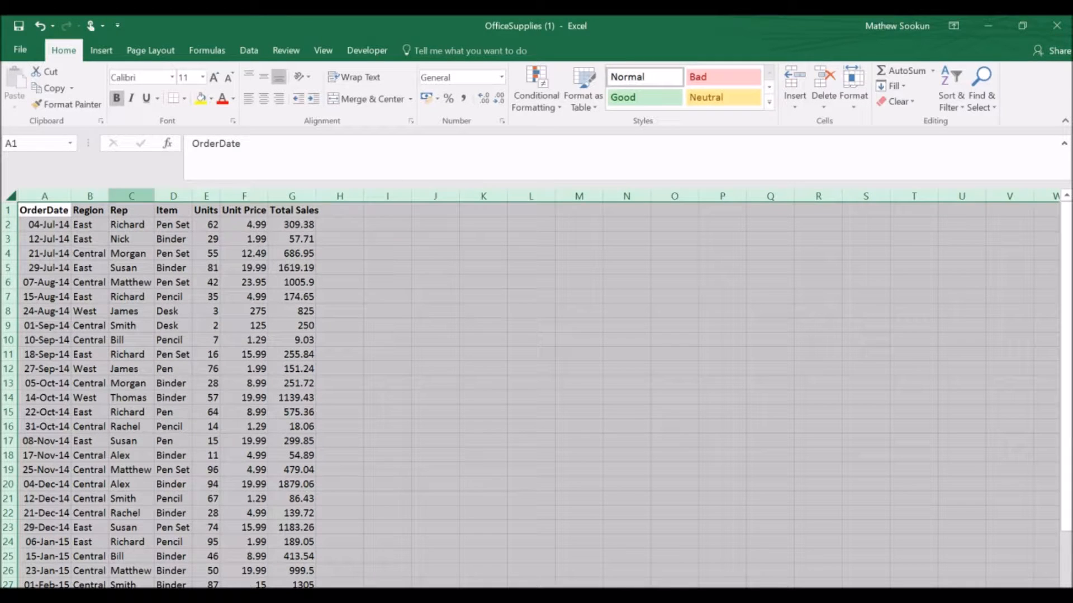
key(alt+h)
key(o)
key(i)
click(347, 297)
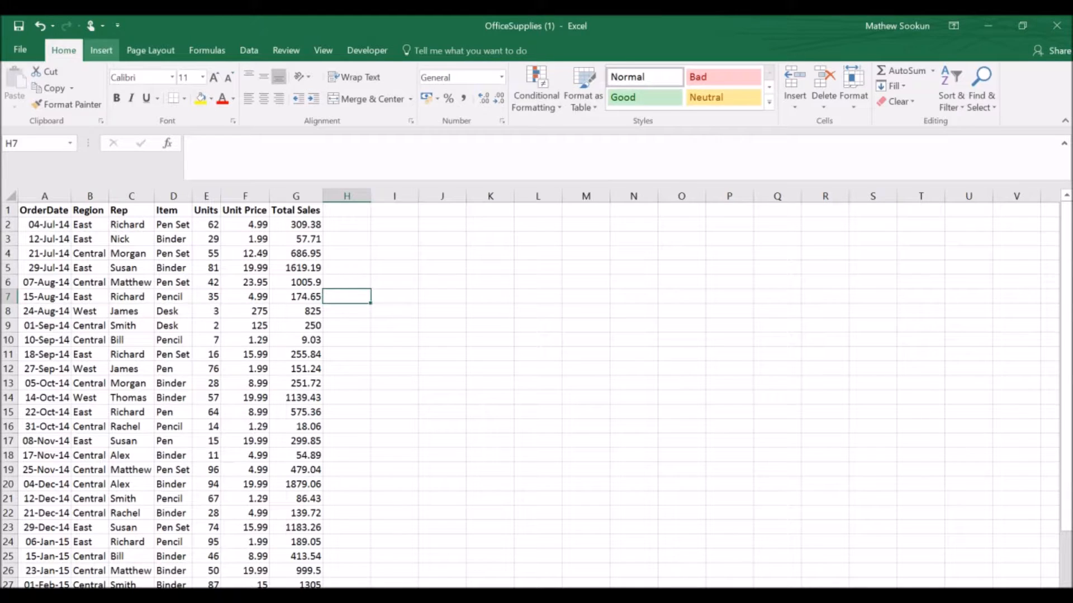
- Insert a PivotChart based on the sales table at cell H7 of the existing worksheet
click(101, 51)
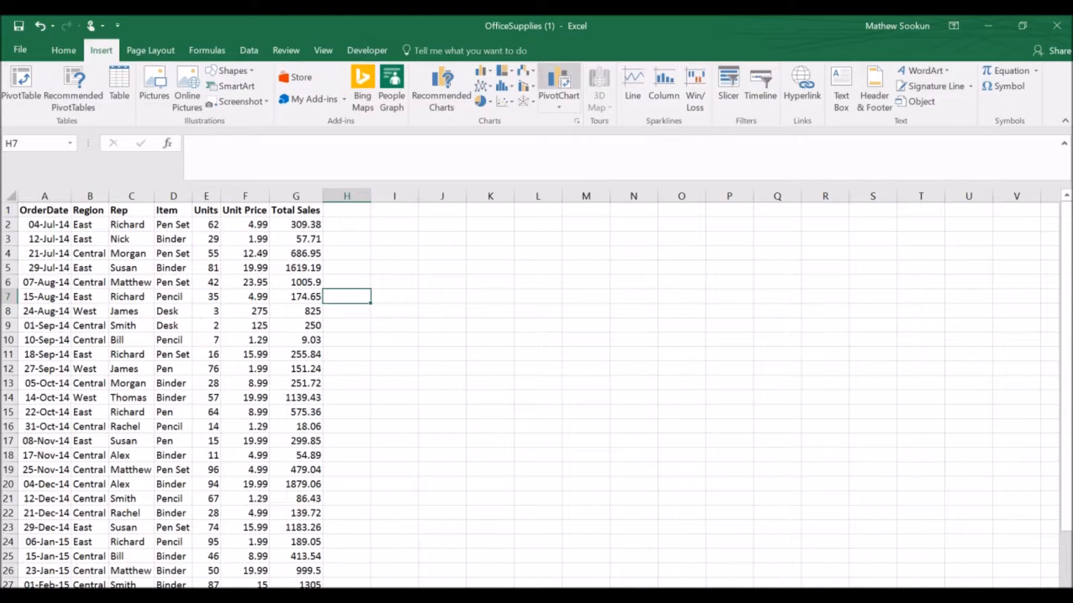
click(559, 79)
key(Return)
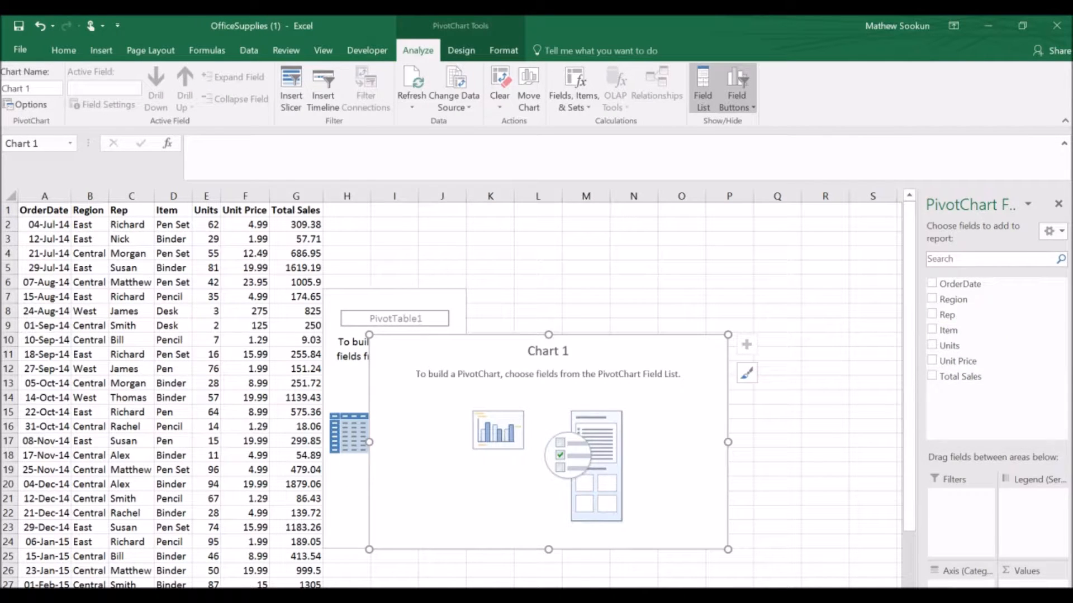
- Plot the sum of Total Sales by Rep within each Region in the PivotChart, and reposition the chart
click(931, 315)
click(931, 300)
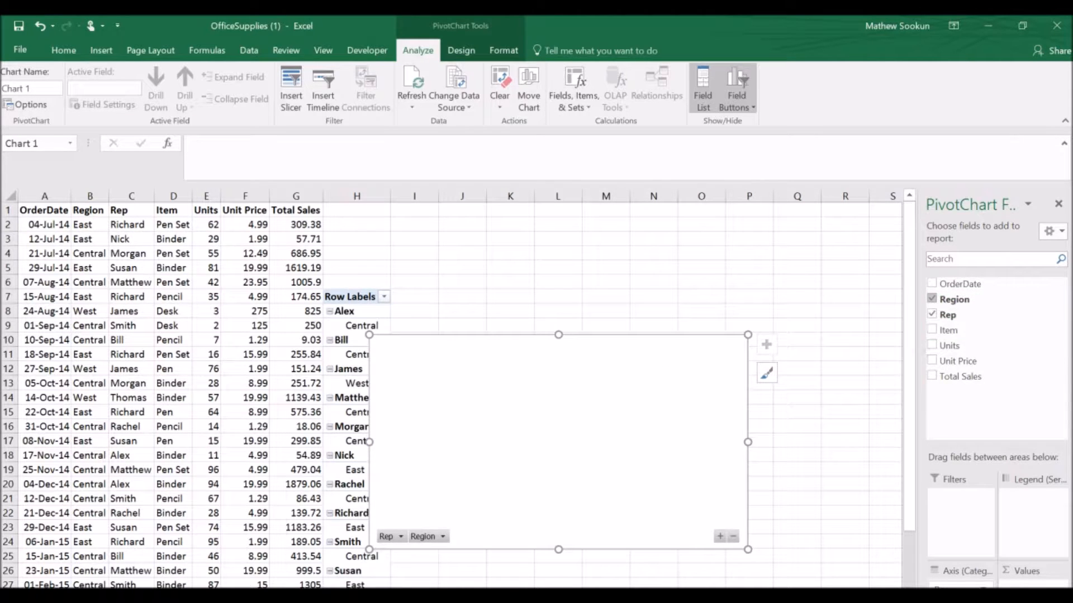
click(931, 376)
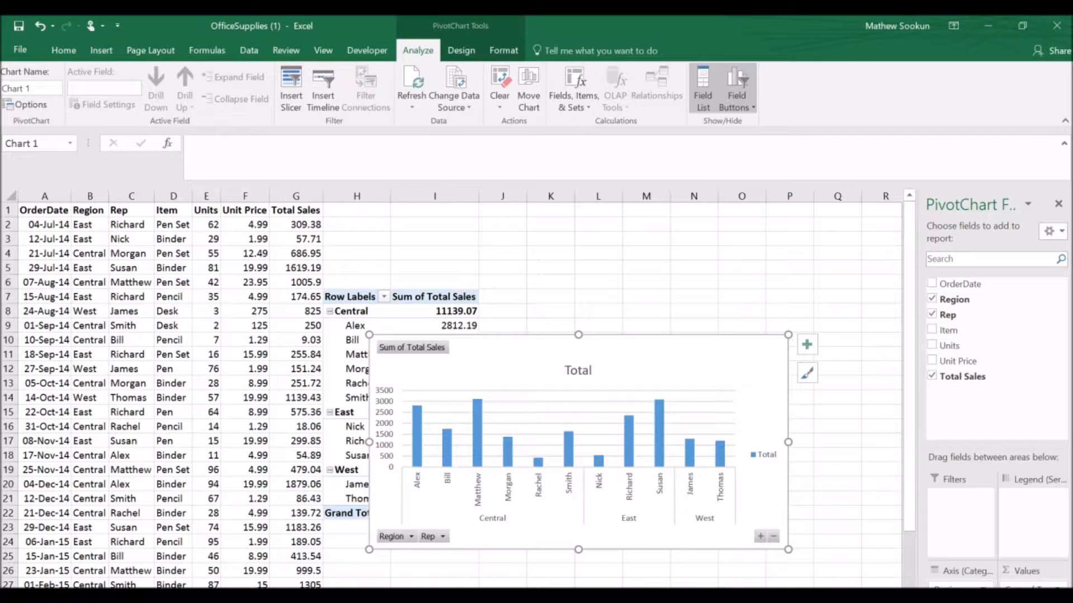
drag(670, 358, 784, 309)
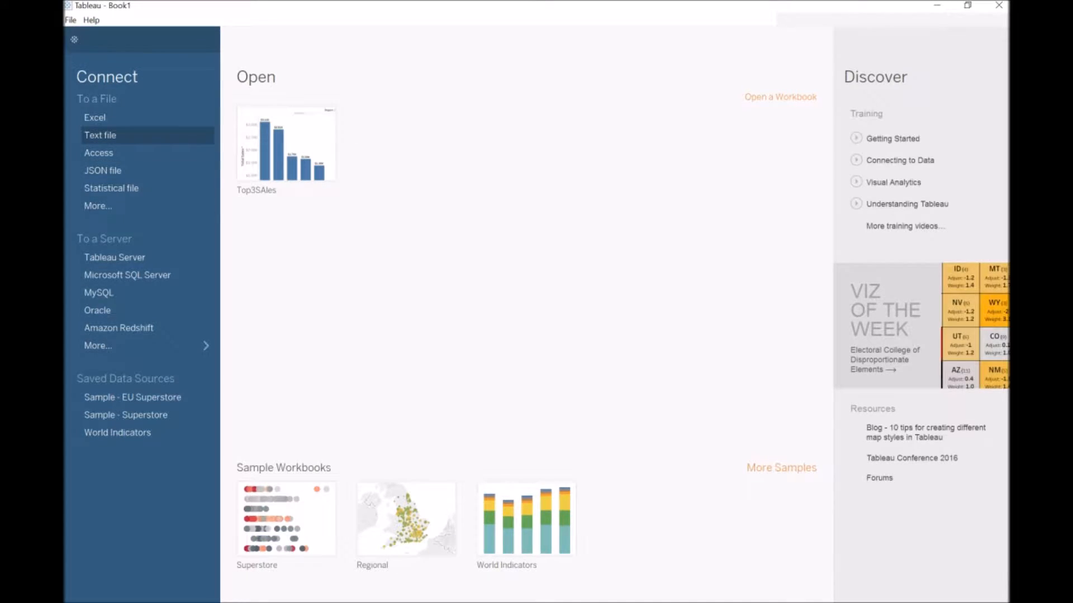
- Connect to the text file OfficeSupplies (1) in the Data Science folder on the Desktop
click(99, 135)
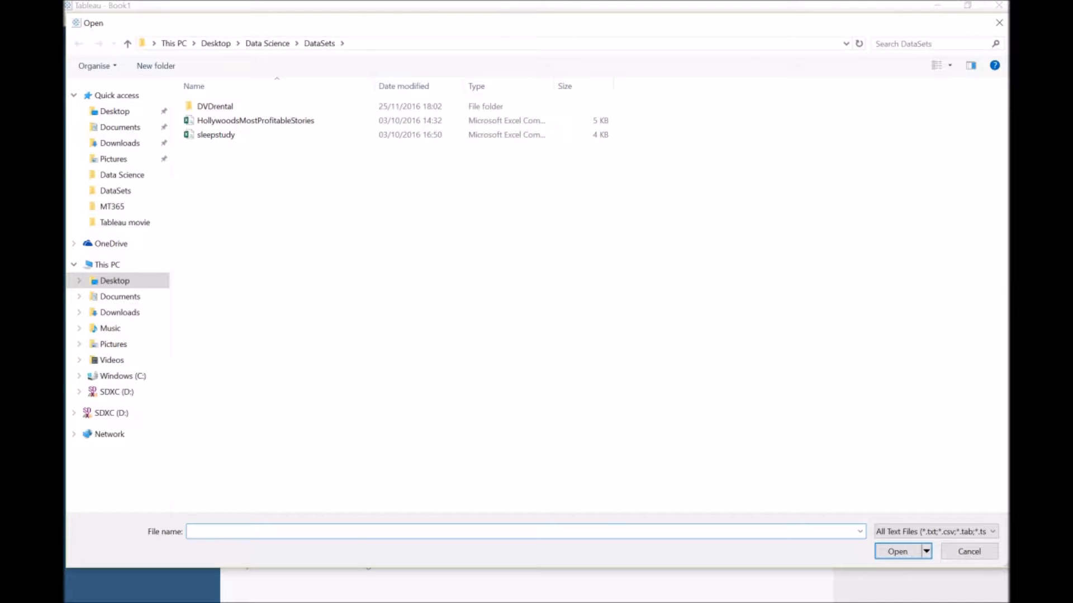
click(114, 111)
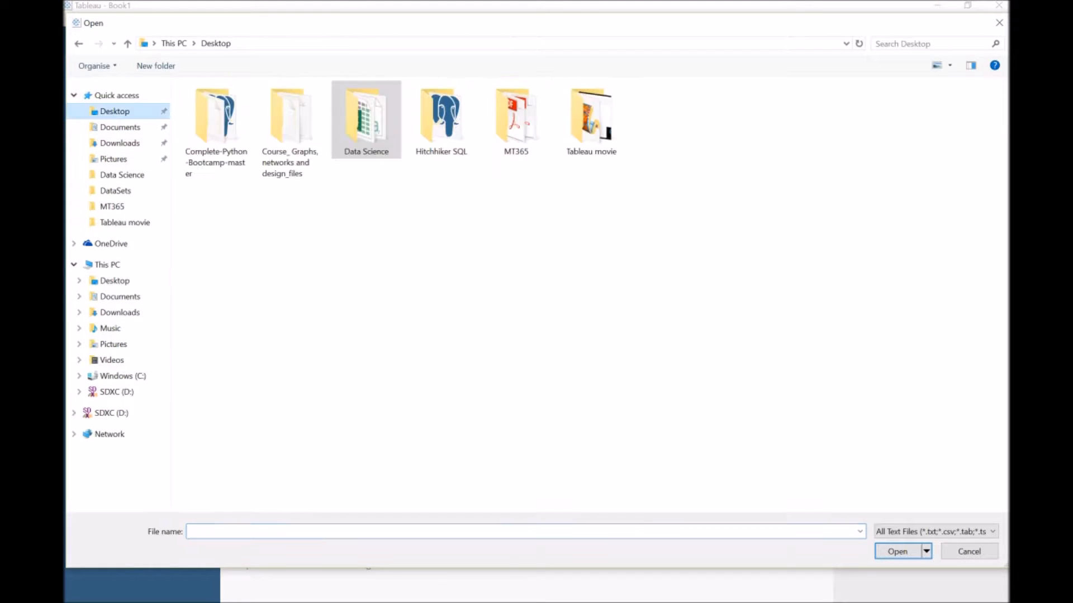
double_click(366, 135)
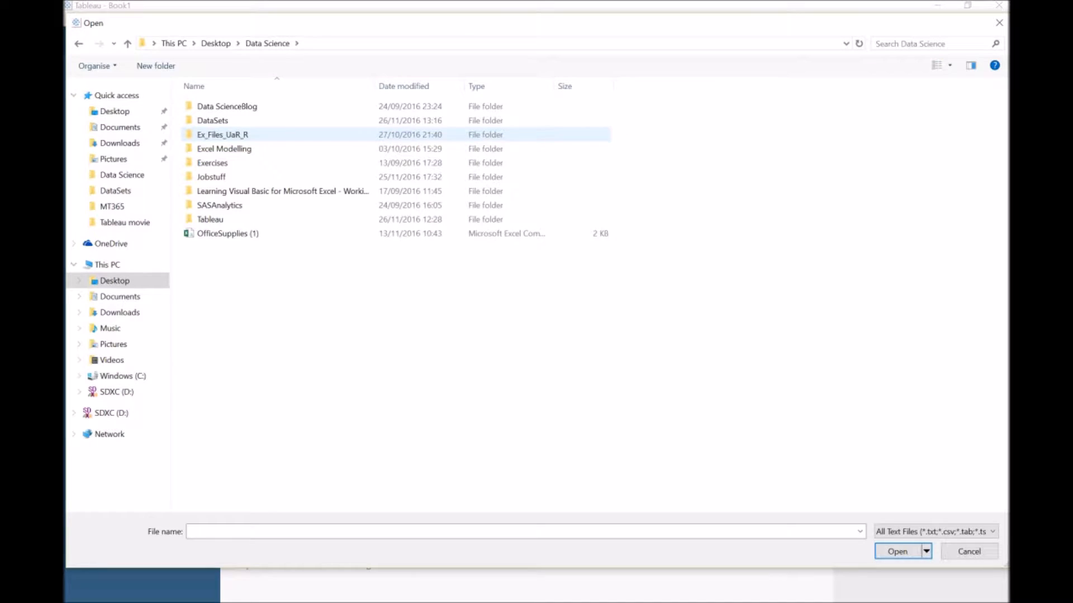
double_click(228, 234)
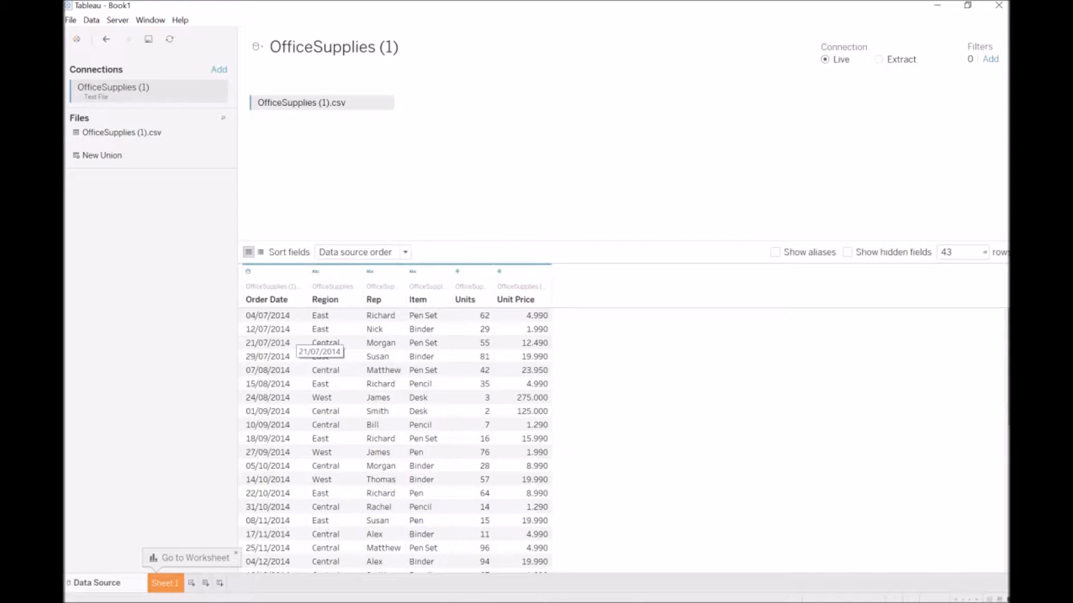
- On Sheet 1, build a bar chart of summed Units by Rep within Region, sorted in descending order
click(166, 583)
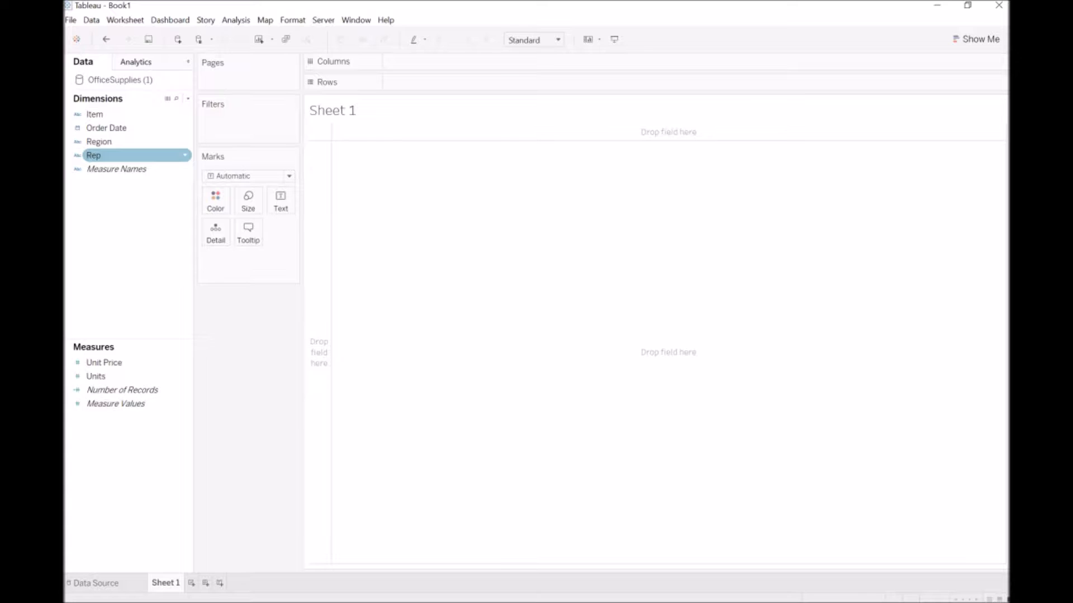
drag(99, 141, 436, 62)
drag(94, 155, 369, 61)
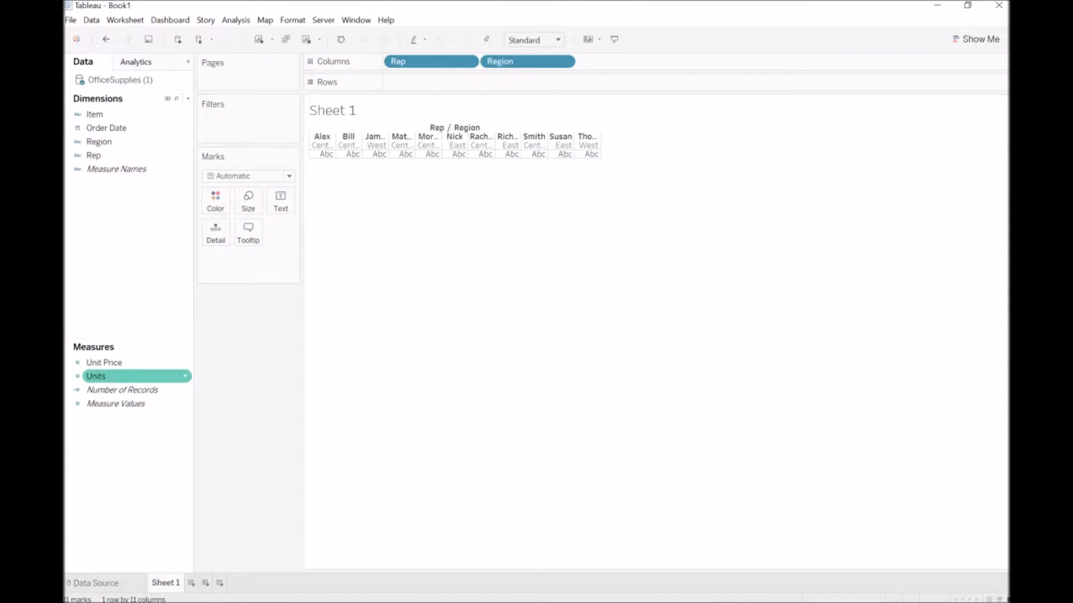
drag(96, 376, 407, 85)
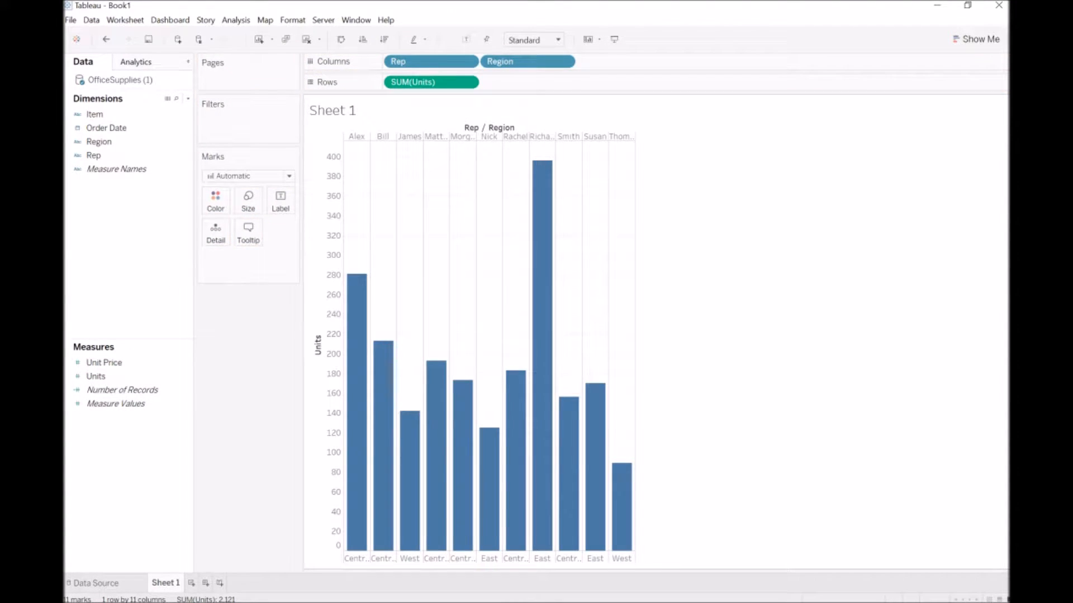
drag(425, 61, 587, 61)
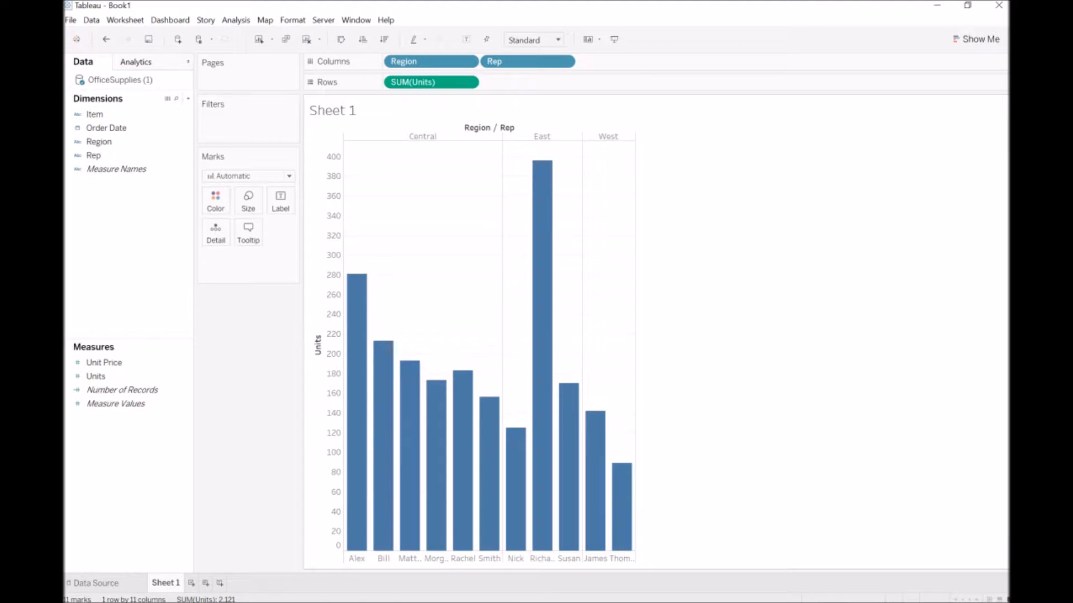
click(318, 331)
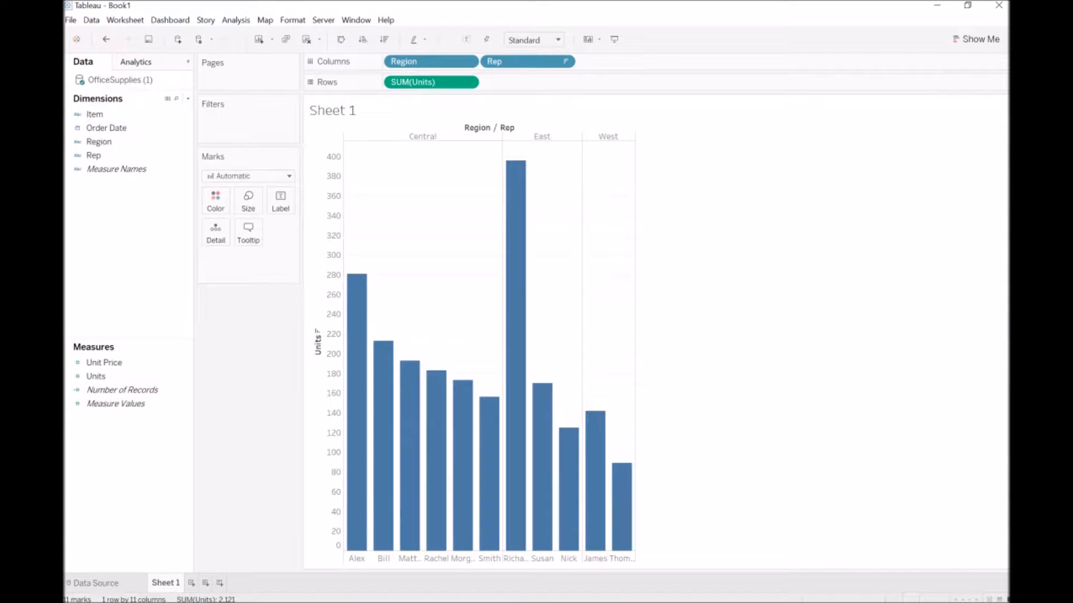
- Create a calculated field named Total Sales with the formula [Unit Price]*[Units]
right_click(89, 430)
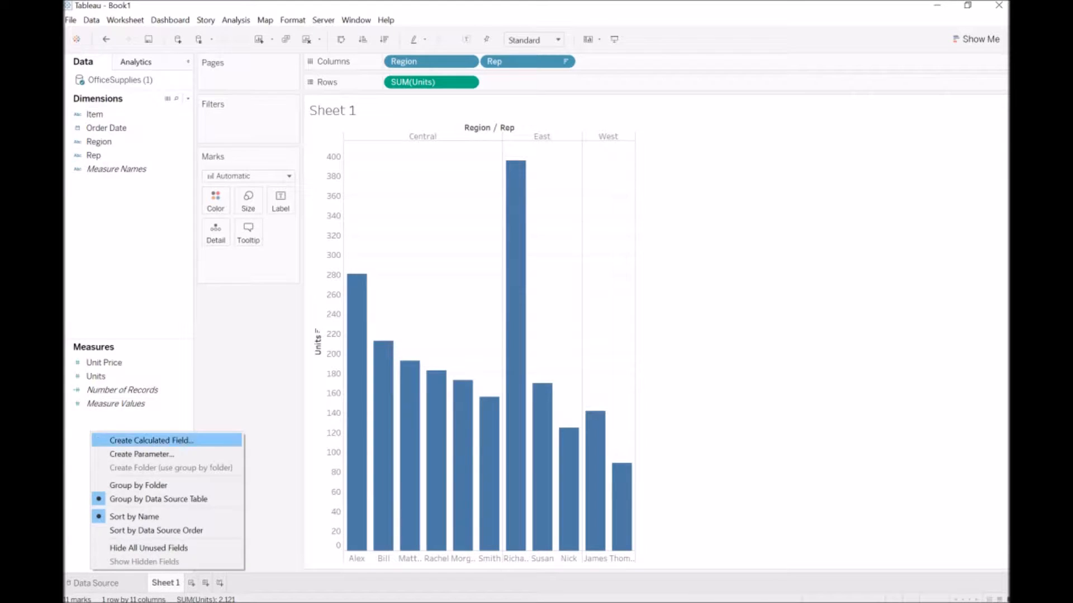
click(139, 440)
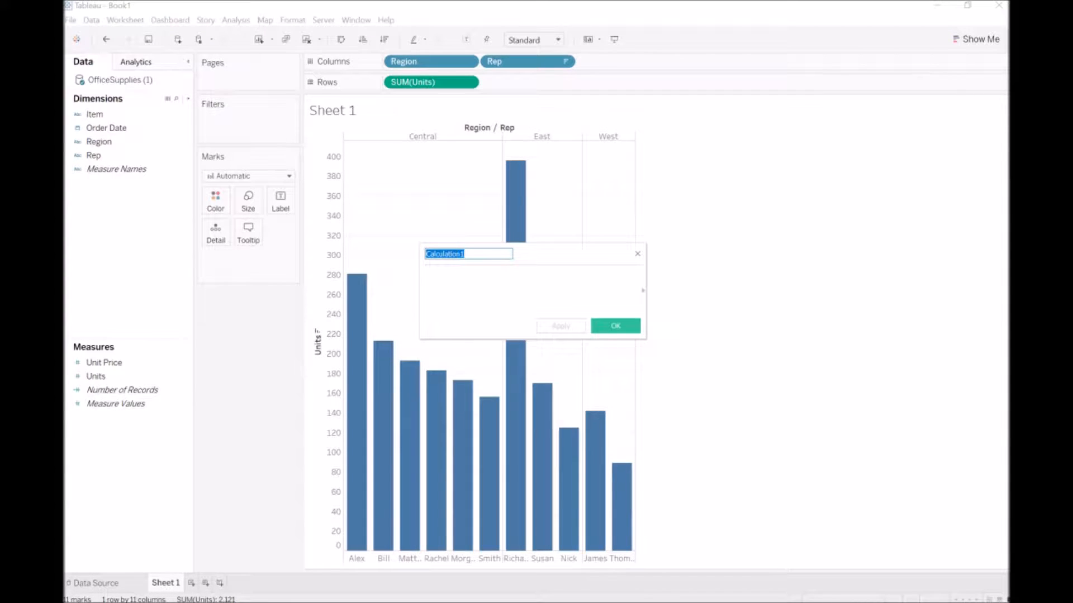
text(Total)
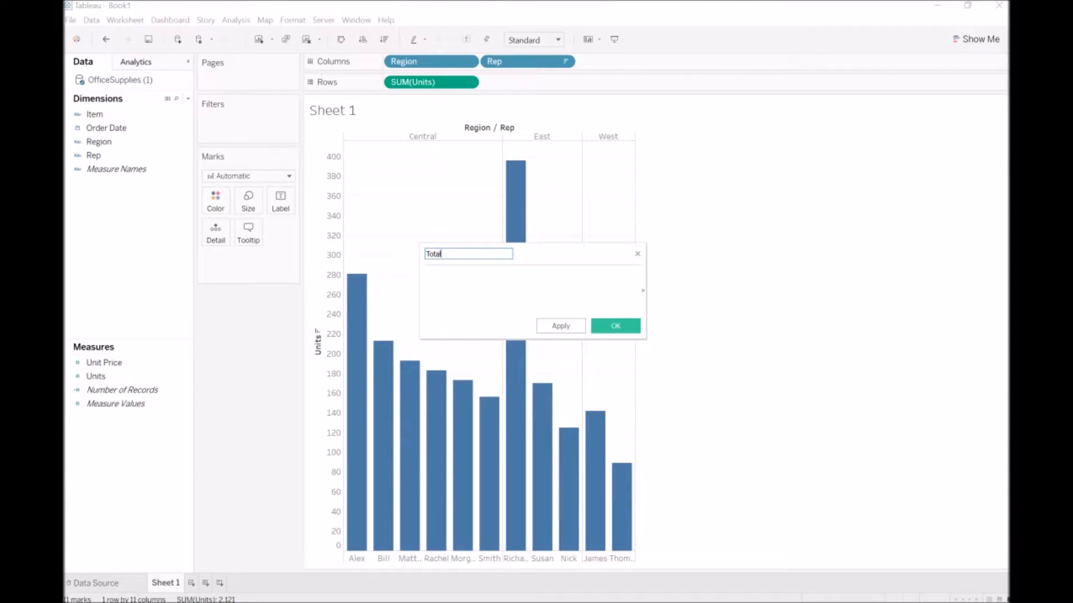
text( Sales)
text(Unit)
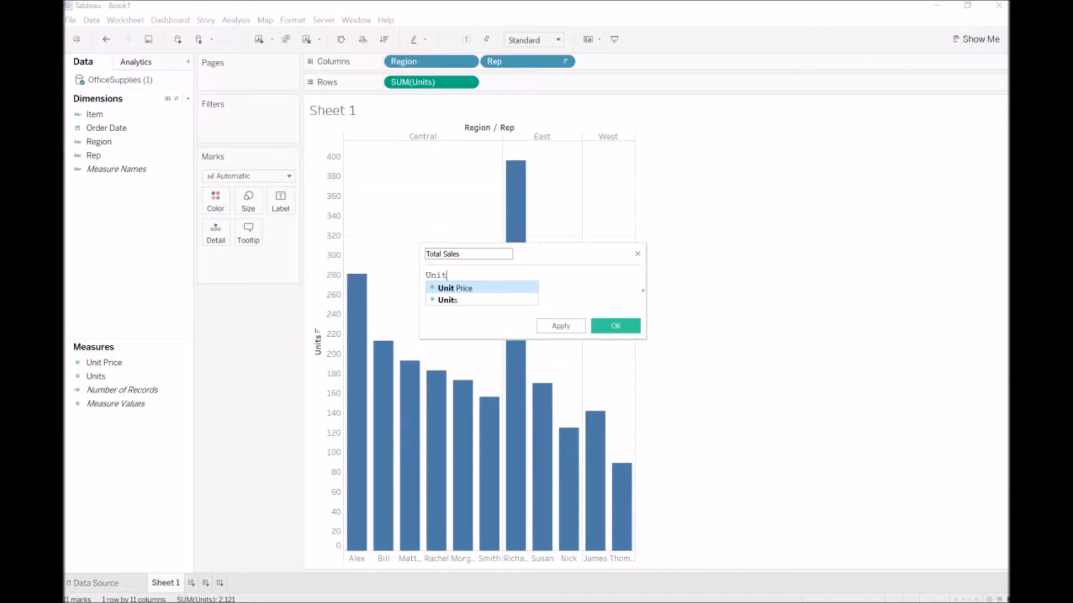
key(Return)
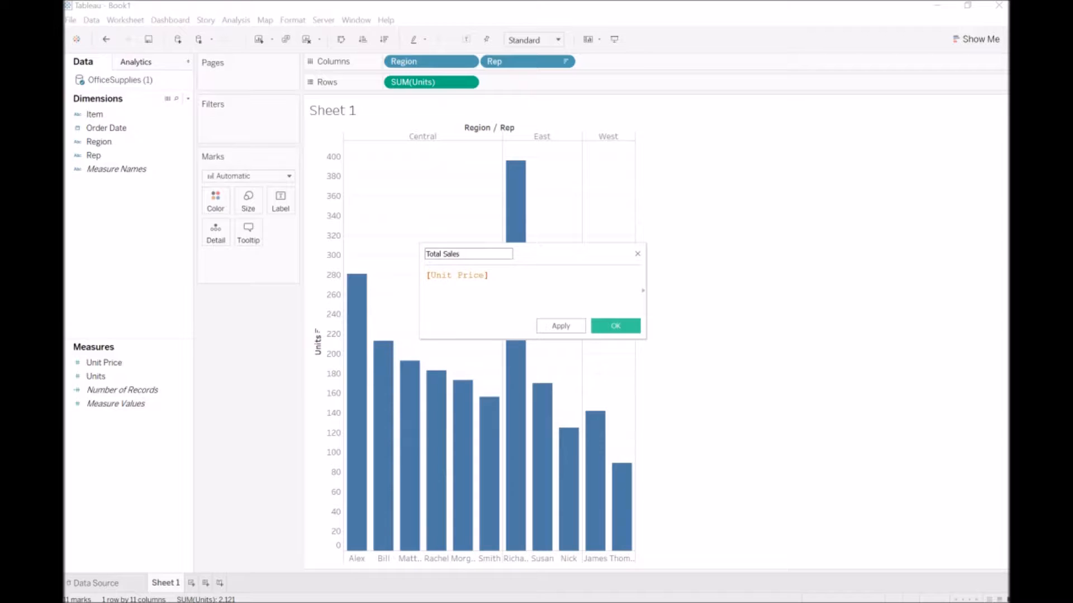
text(*)
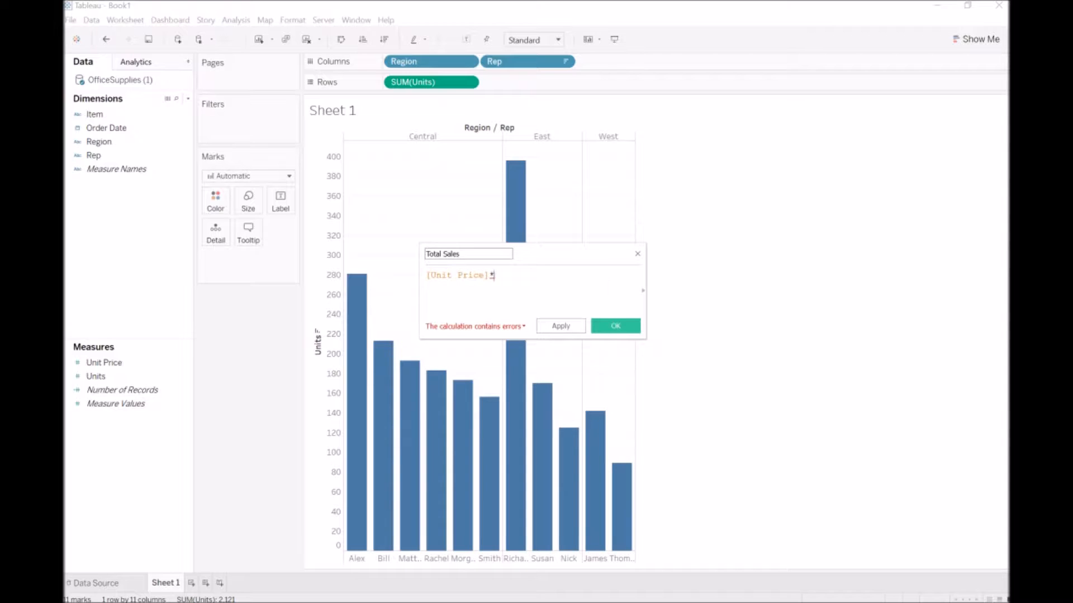
text(Units)
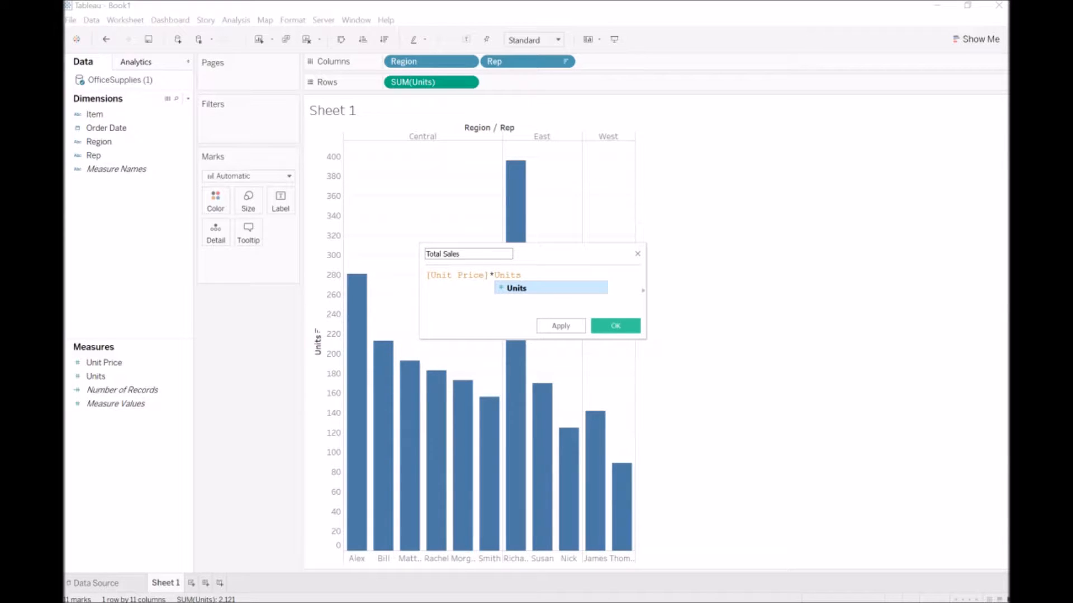
key(Return)
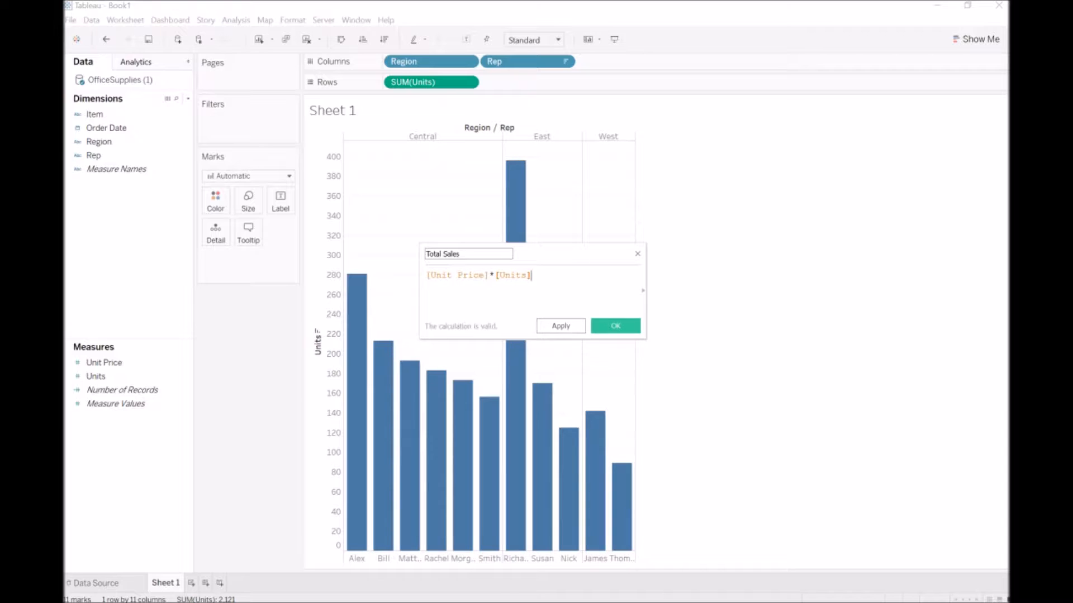
click(561, 325)
click(615, 326)
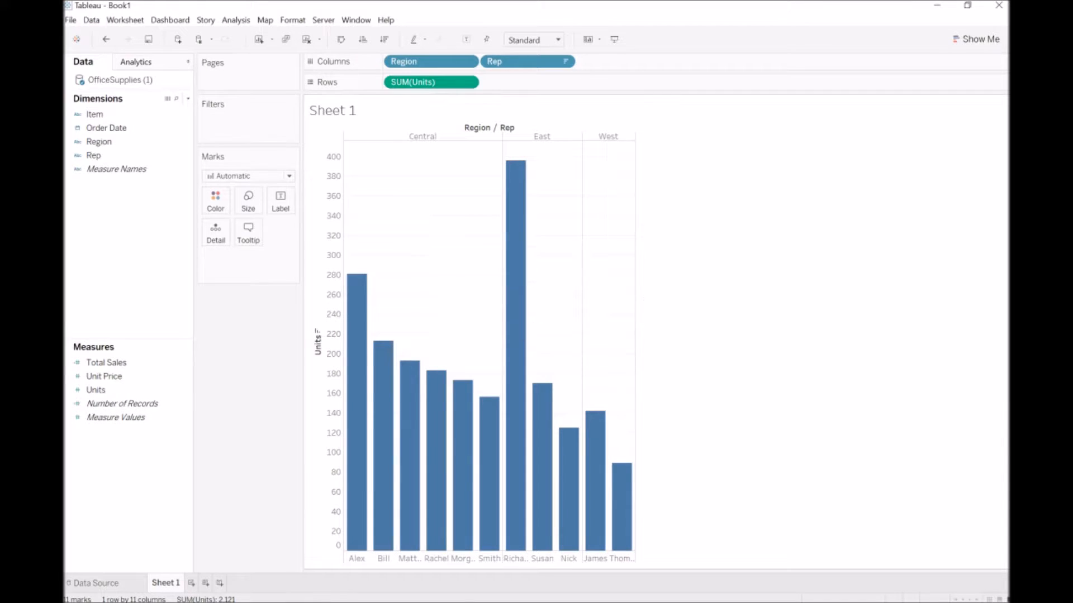
- Replace Units with the sum of Total Sales on the rows, sort the bars descending, and widen the chart to fill the view
mouse_move(431, 82)
mouse_down()
mouse_move(215, 341)
mouse_move(167, 357)
mouse_move(430, 82)
mouse_up()
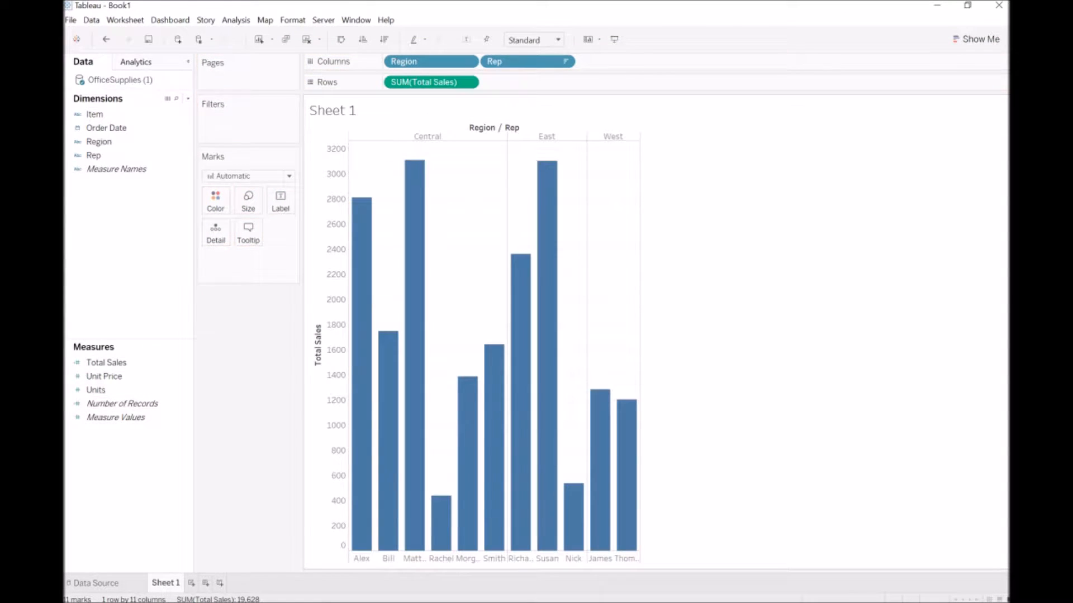
click(317, 320)
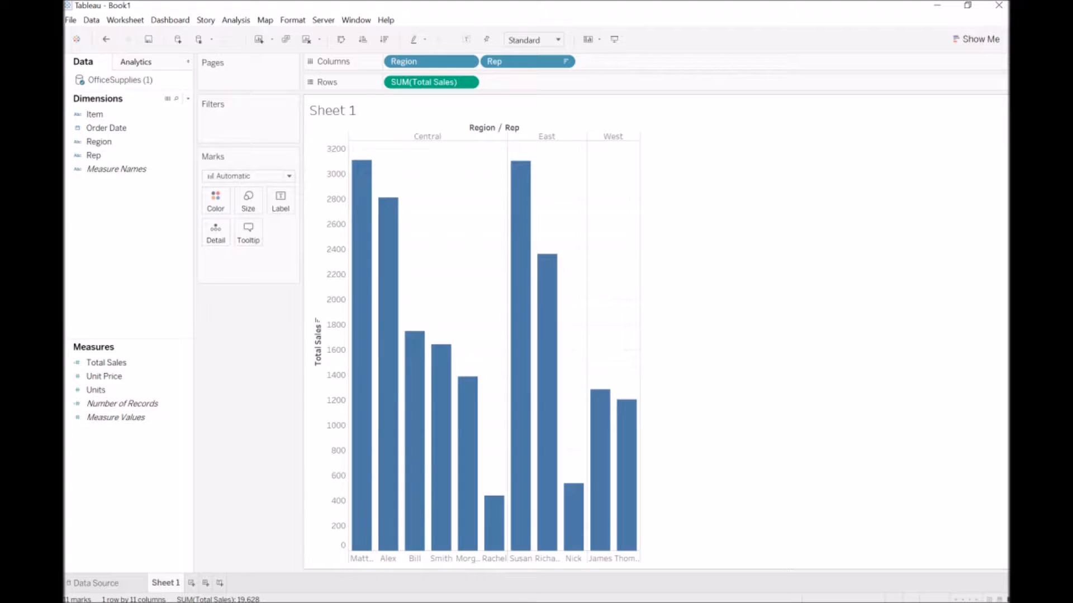
drag(640, 332, 981, 332)
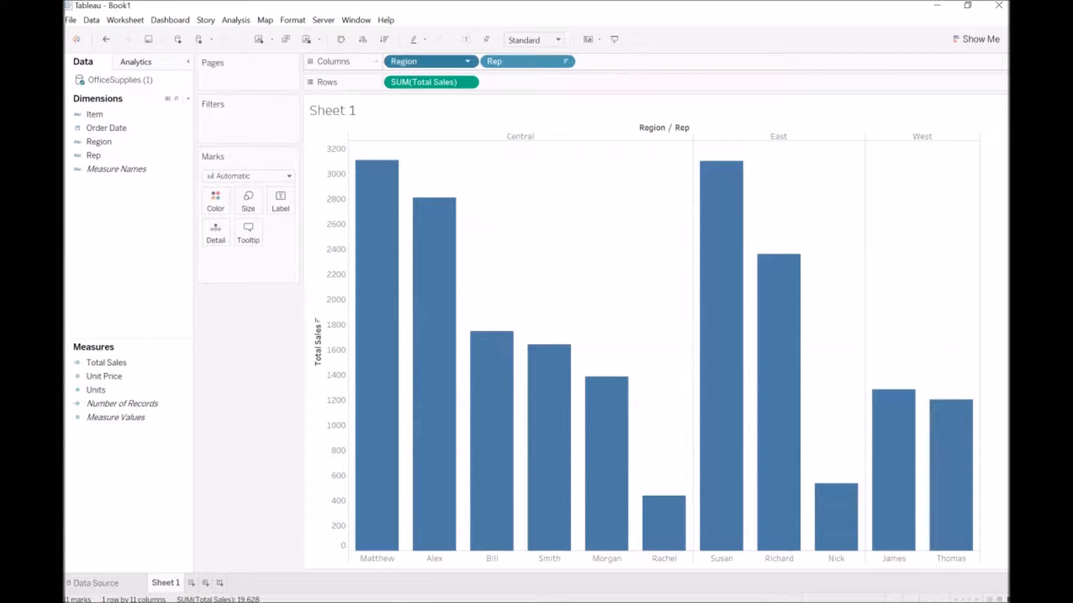
- Colour the bars by Region with the legend below the Marks card, and label them with the sum of Total Sales
drag(413, 62, 216, 202)
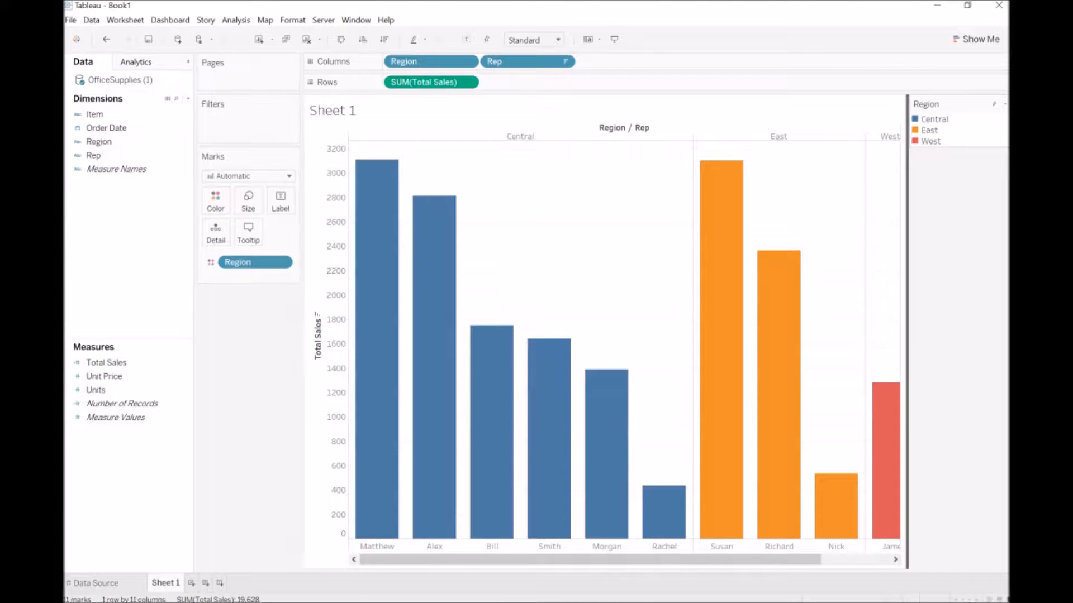
drag(950, 128, 249, 313)
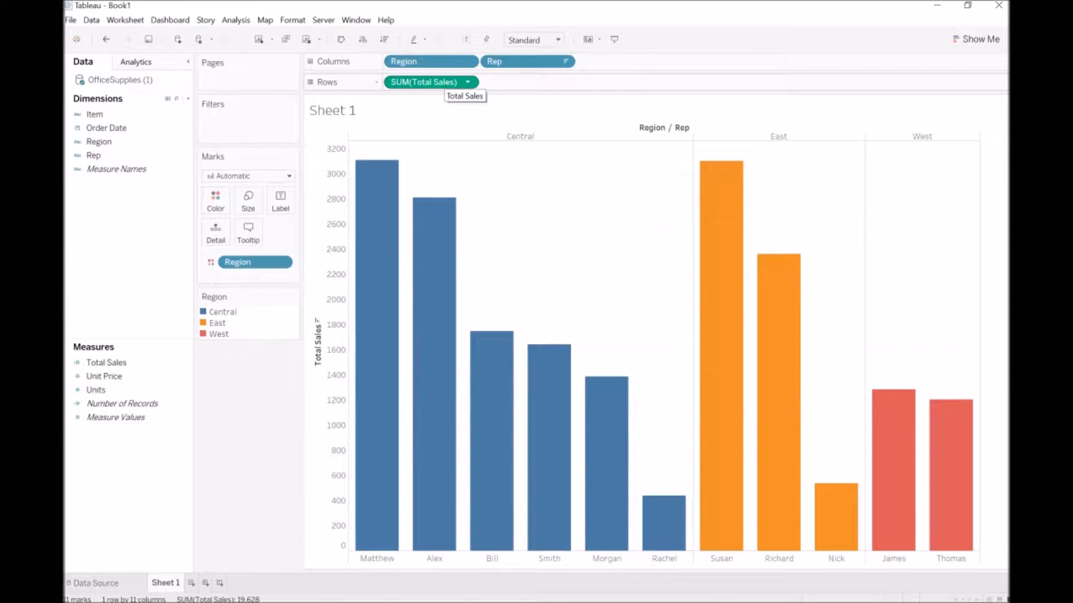
drag(425, 82, 281, 201)
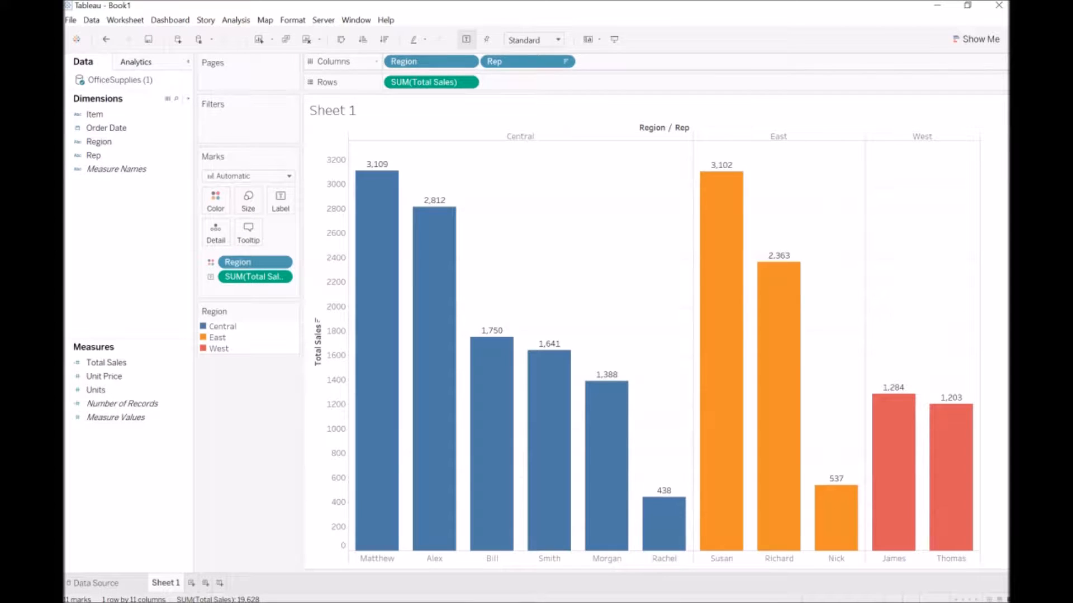
- Try the pie chart and packed bubbles chart types for the sales view, and return to the bar chart
click(976, 39)
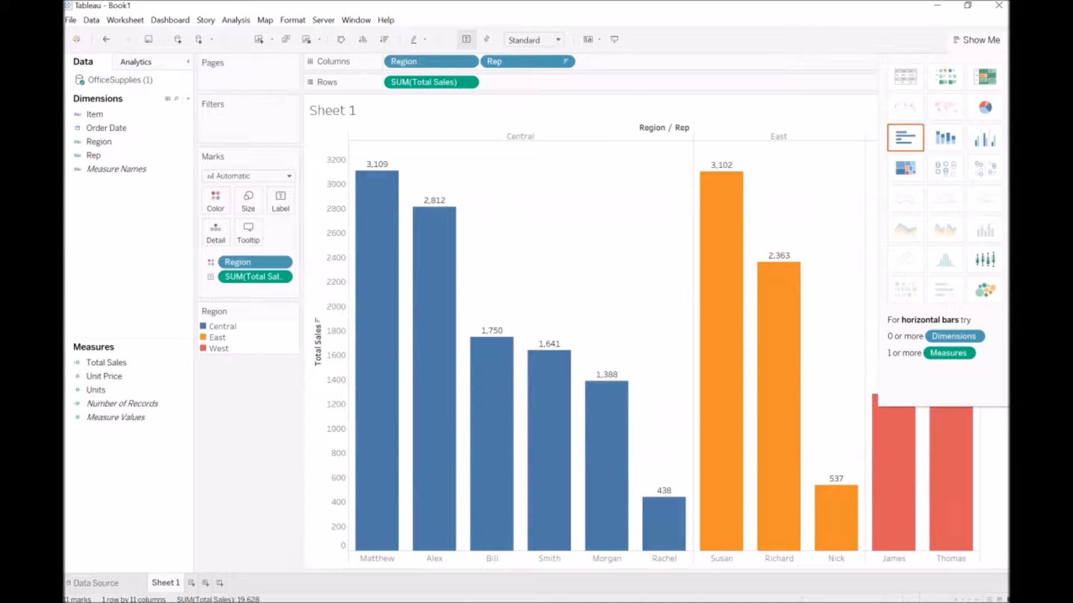
click(985, 106)
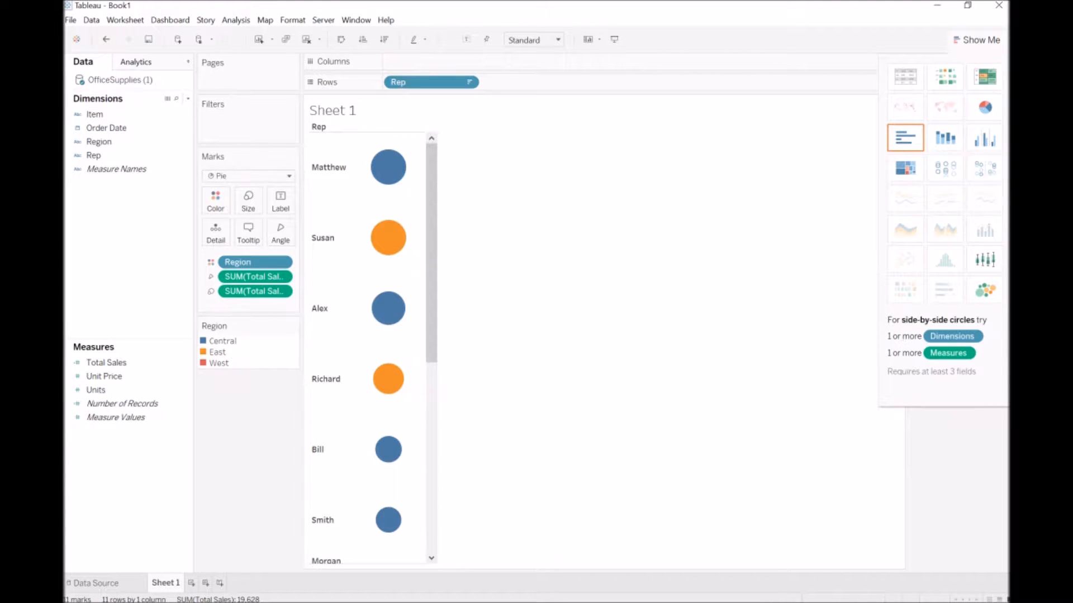
click(985, 290)
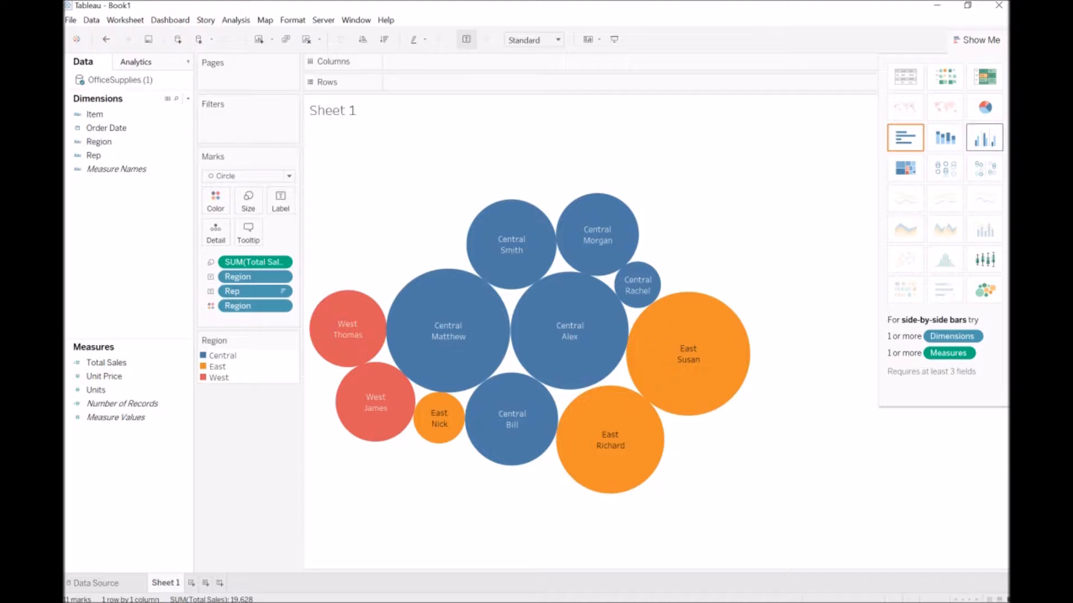
click(944, 138)
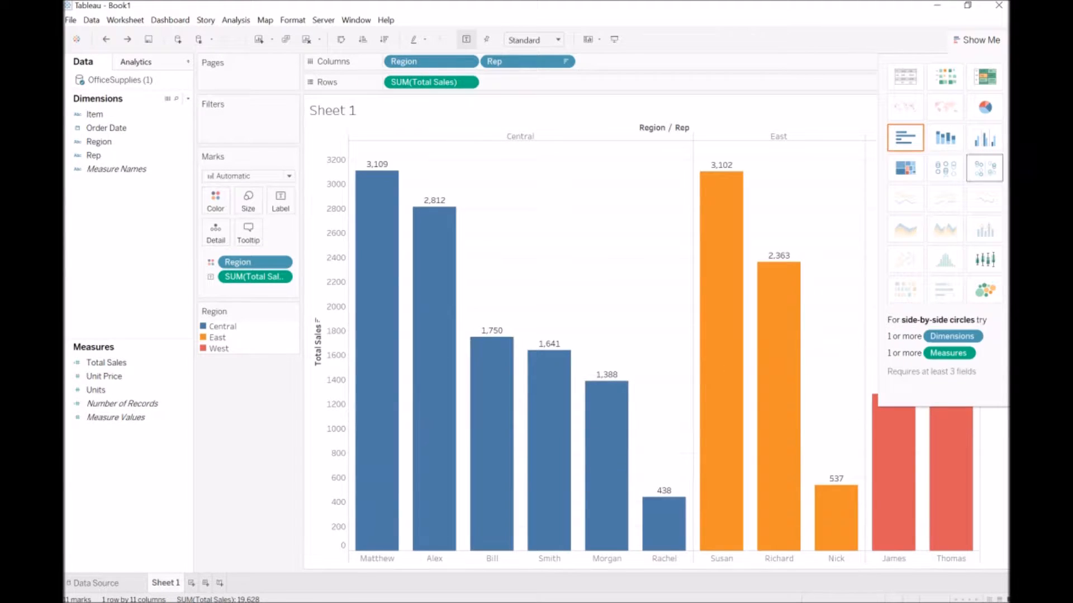
click(976, 40)
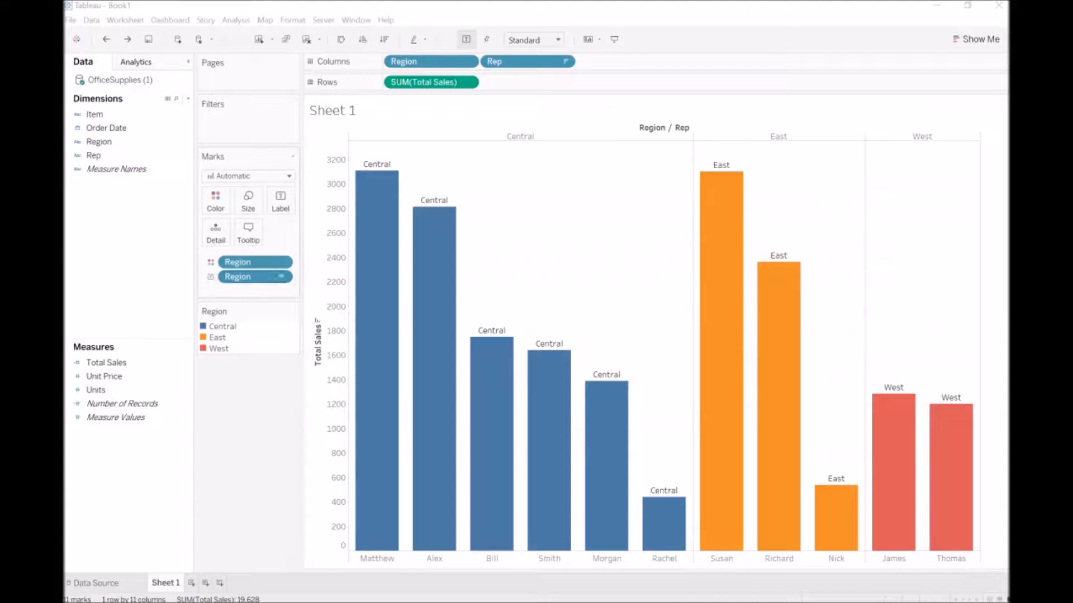
- Remove the Region colouring from the bars, try orange, and recolour all bars light purple
drag(254, 262, 248, 379)
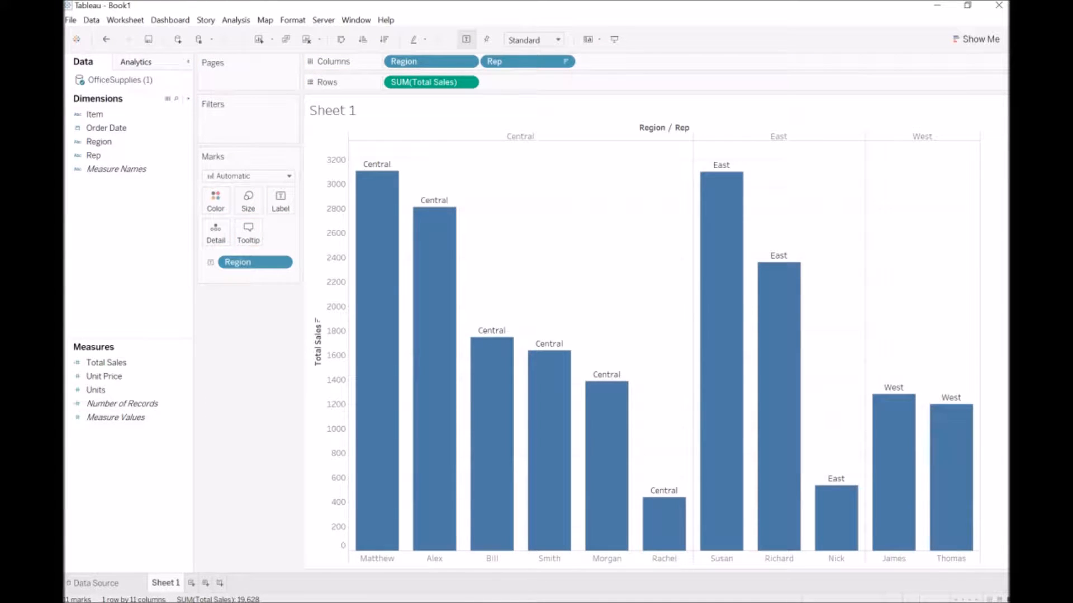
click(215, 200)
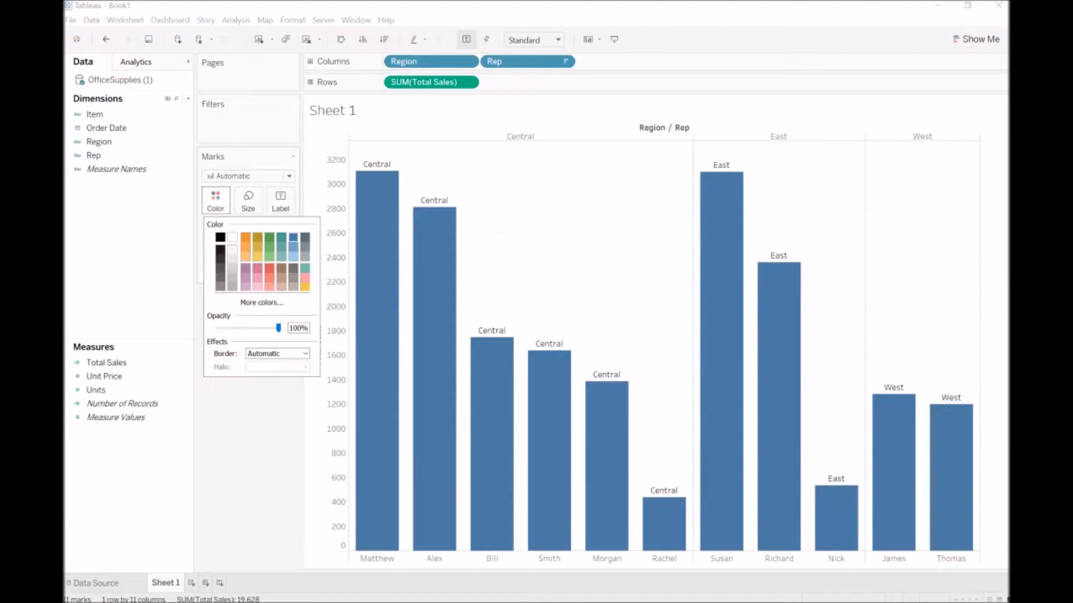
click(246, 237)
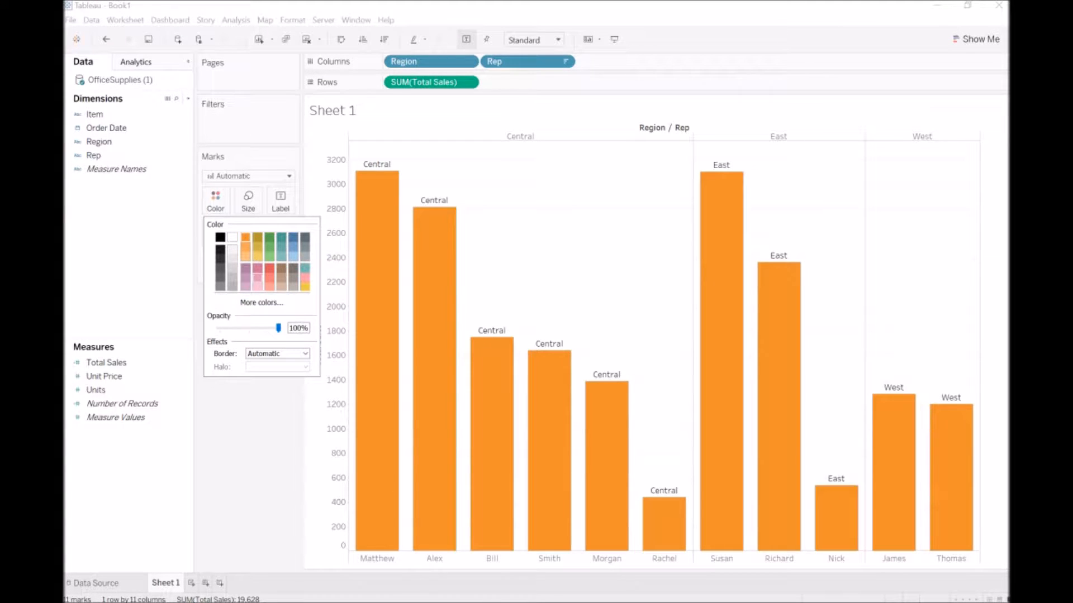
click(246, 278)
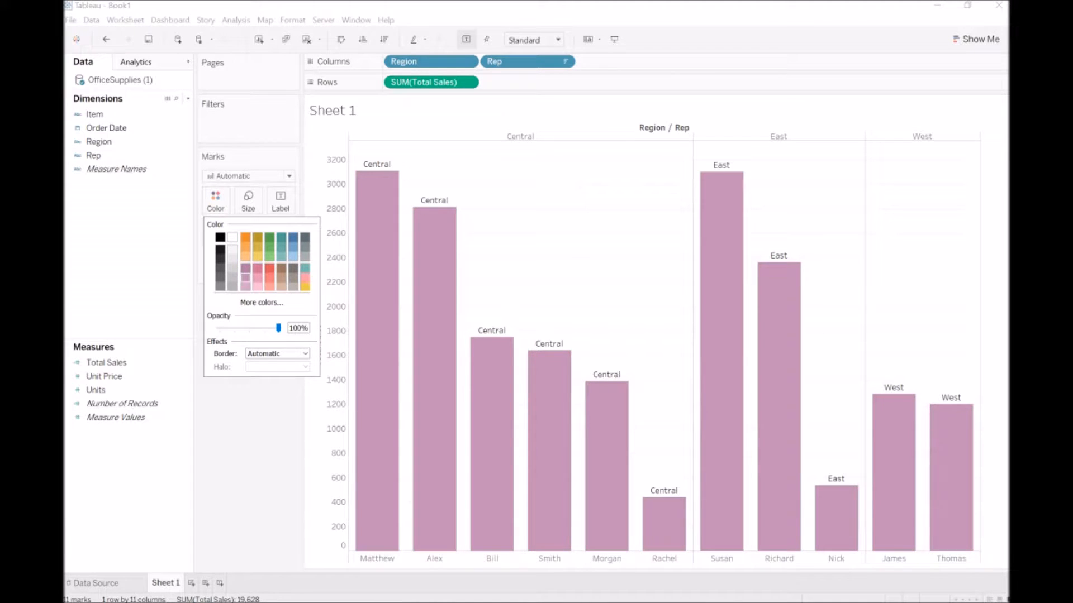
key(Escape)
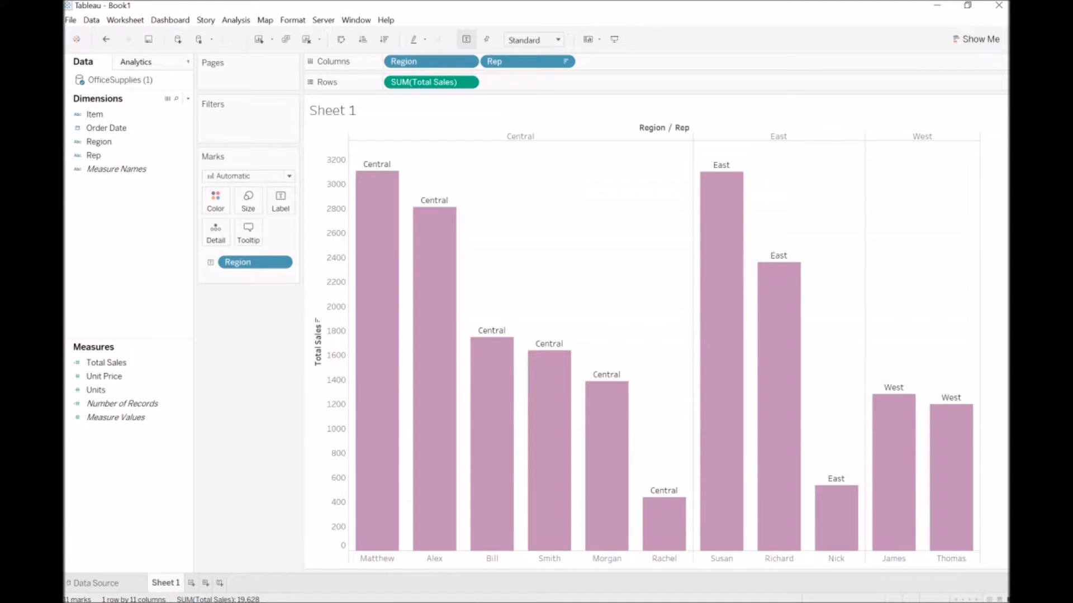
- Colour the bars by the Region dimension and place the Region legend below the Marks card
click(99, 141)
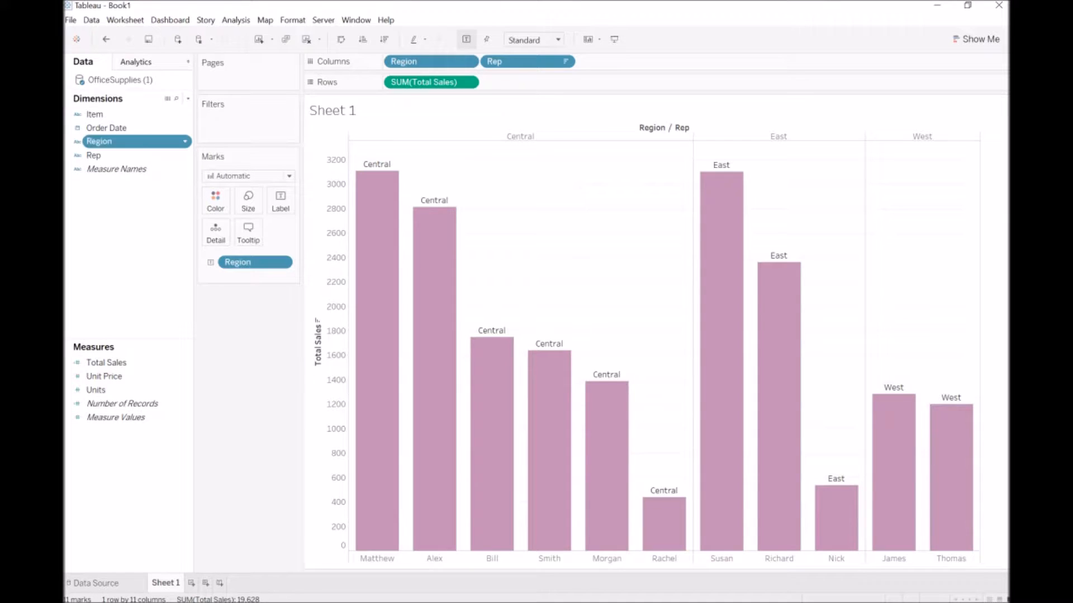
drag(99, 142, 215, 201)
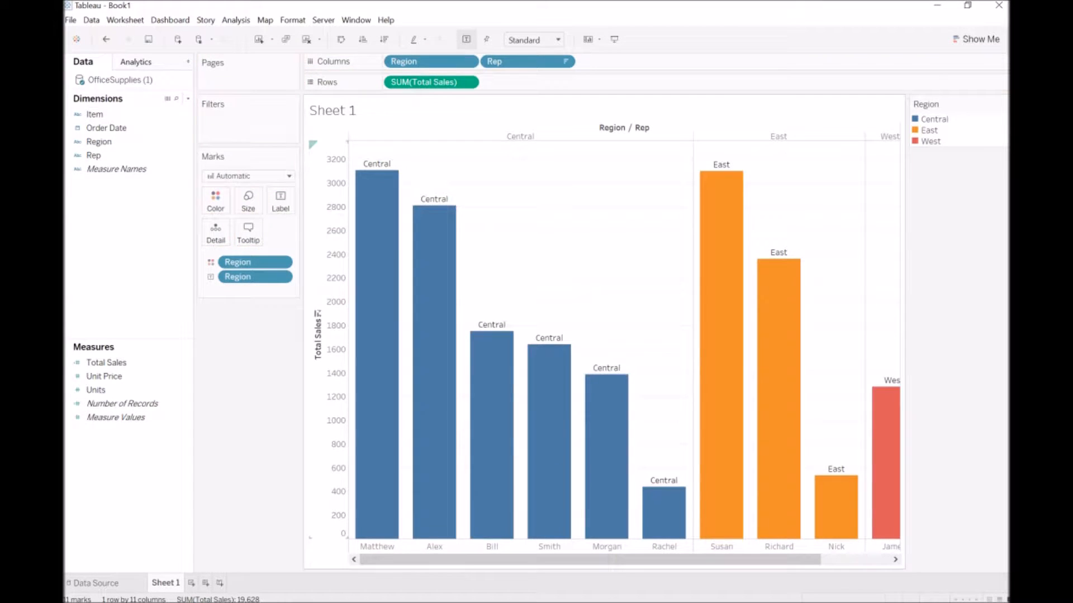
drag(926, 104, 214, 311)
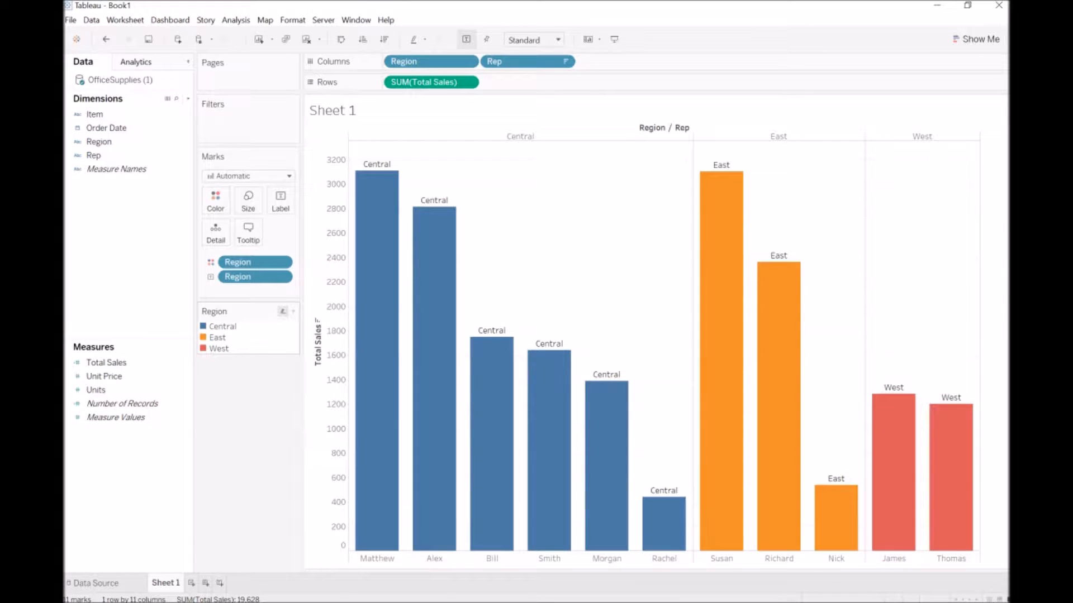
- Highlight the Central, East and West bars in turn through the Region legend, and clear the highlighting
click(222, 327)
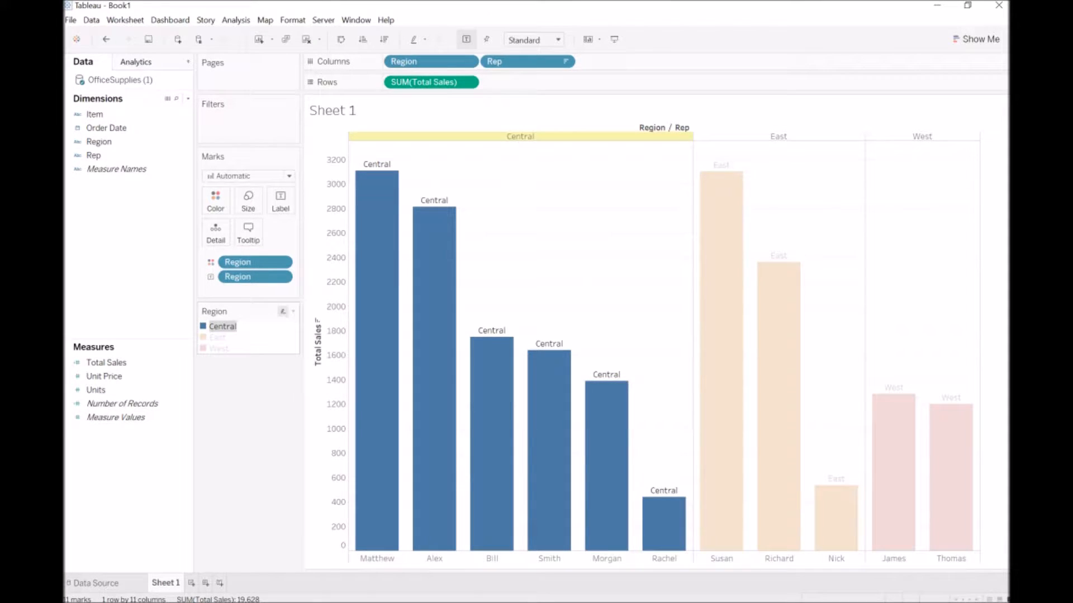
click(218, 337)
click(218, 348)
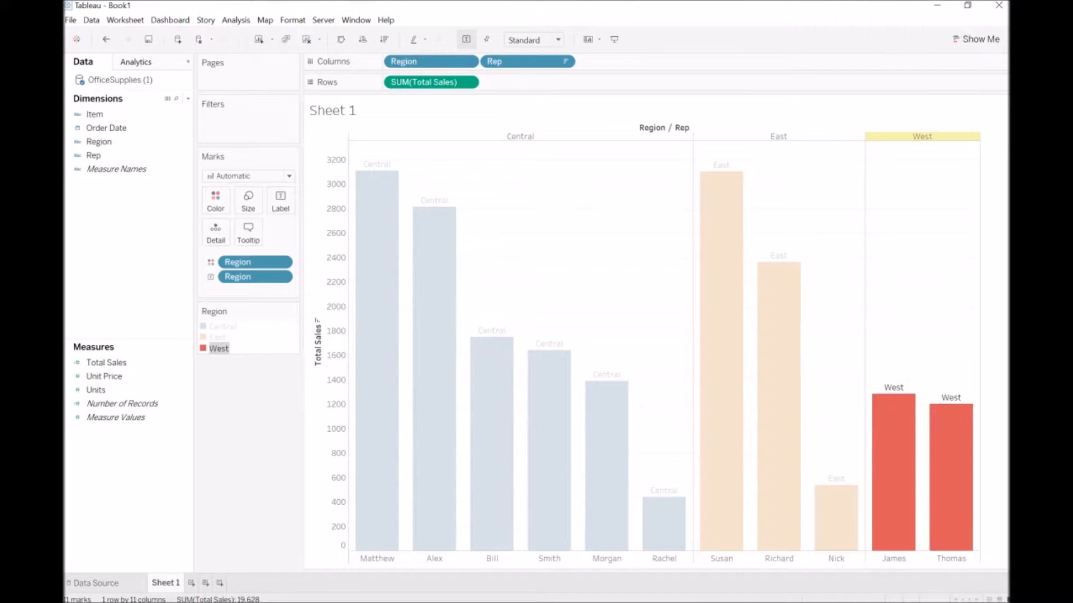
click(218, 348)
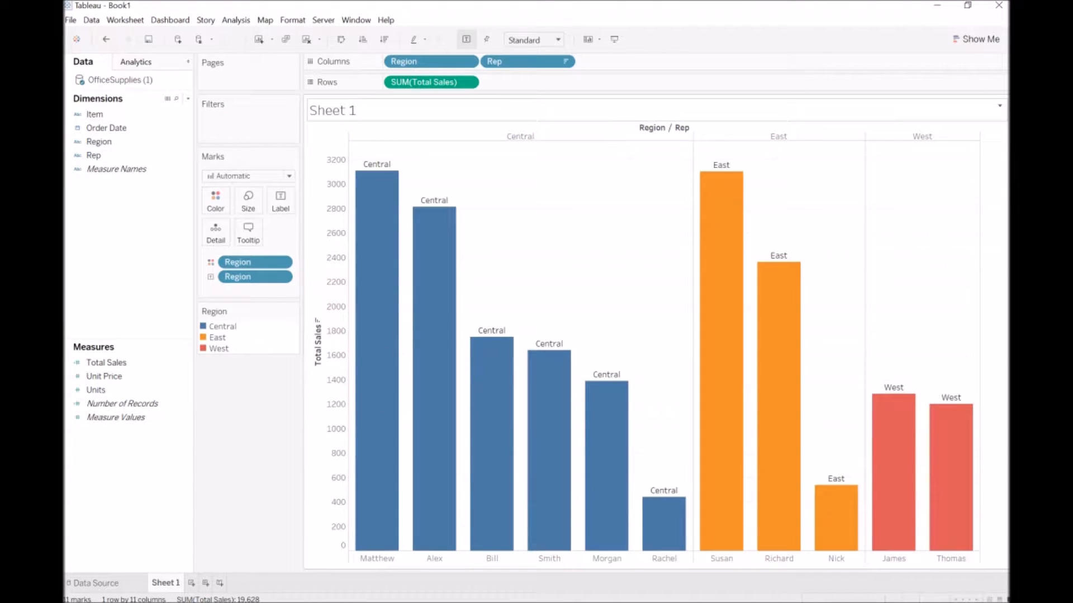
- Rename the worksheet as Total Sales by Region
right_click(165, 583)
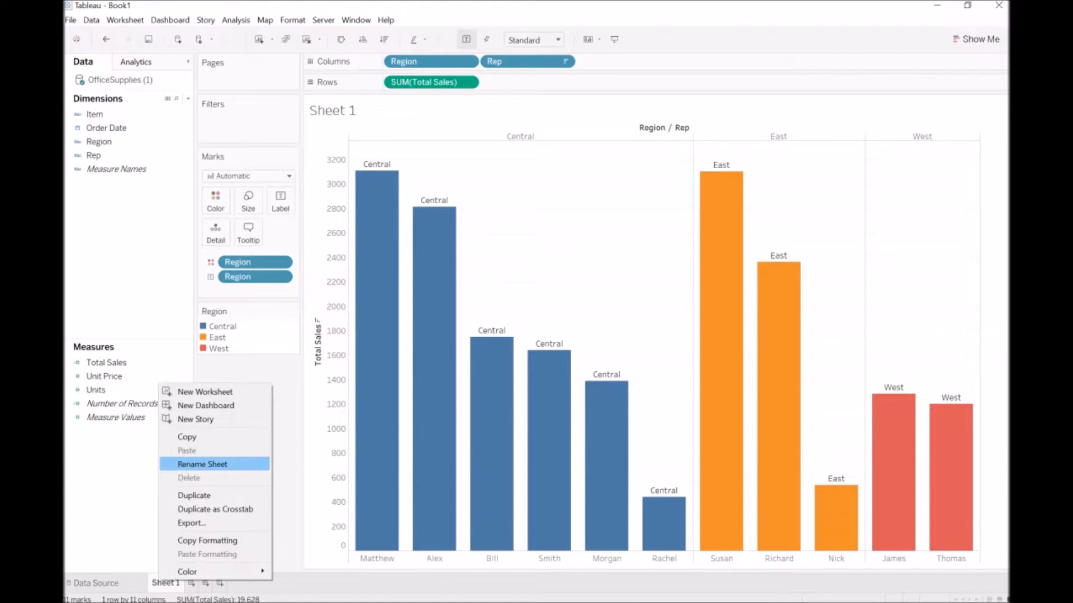
click(202, 464)
text(Tota)
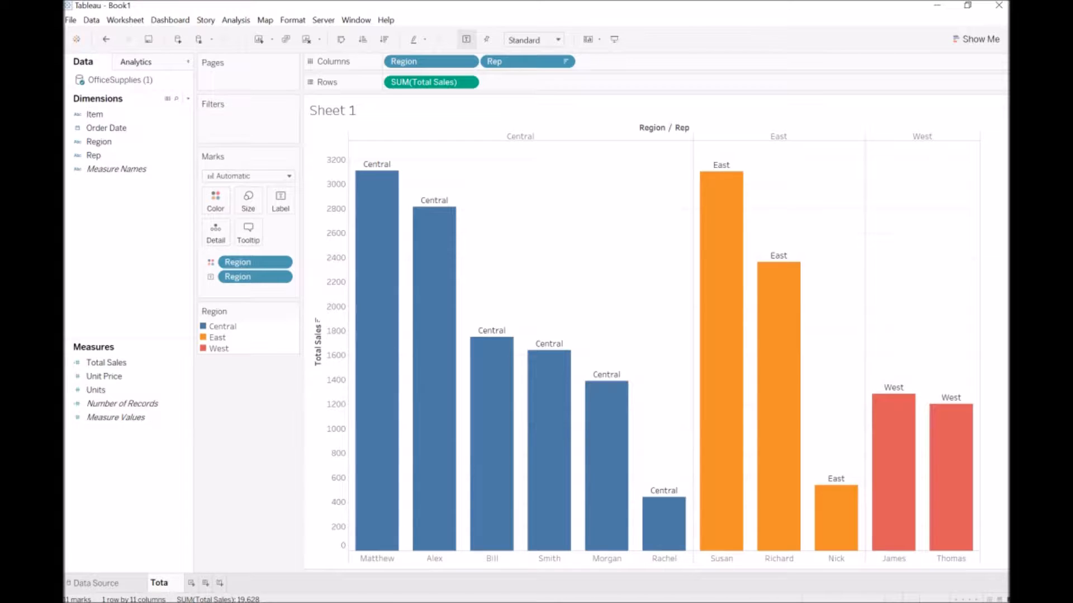
text(l Sales by)
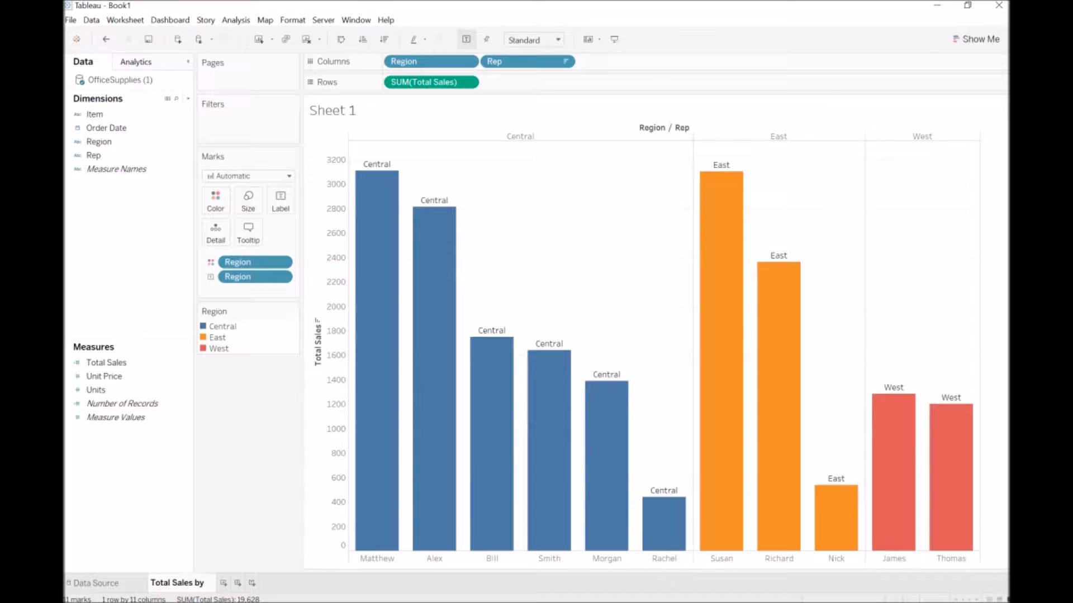
text( Region)
key(Return)
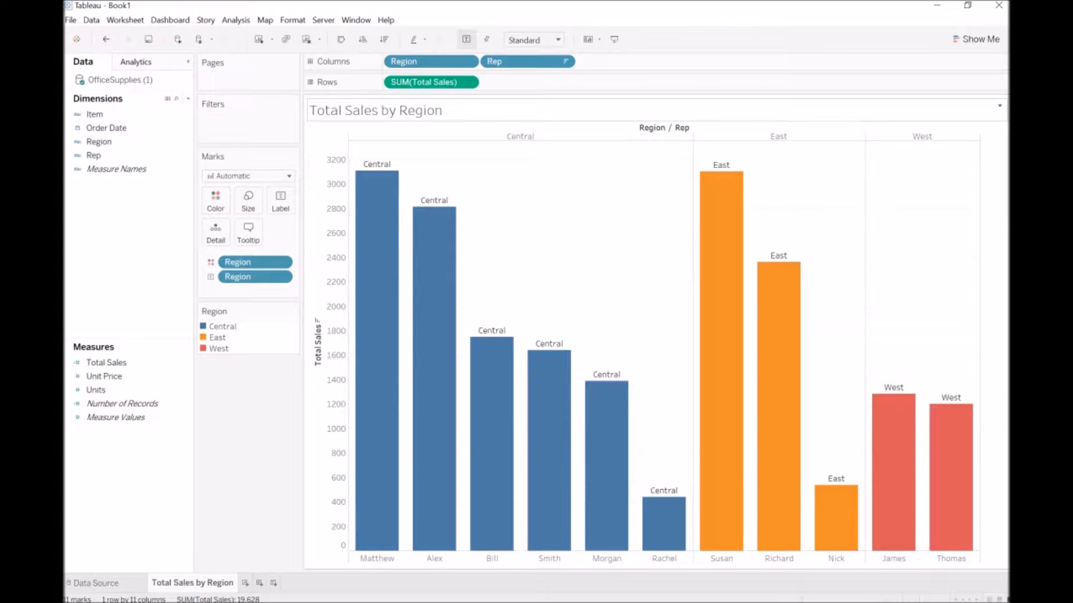
- Format the sheet title with light beige shading
right_click(457, 114)
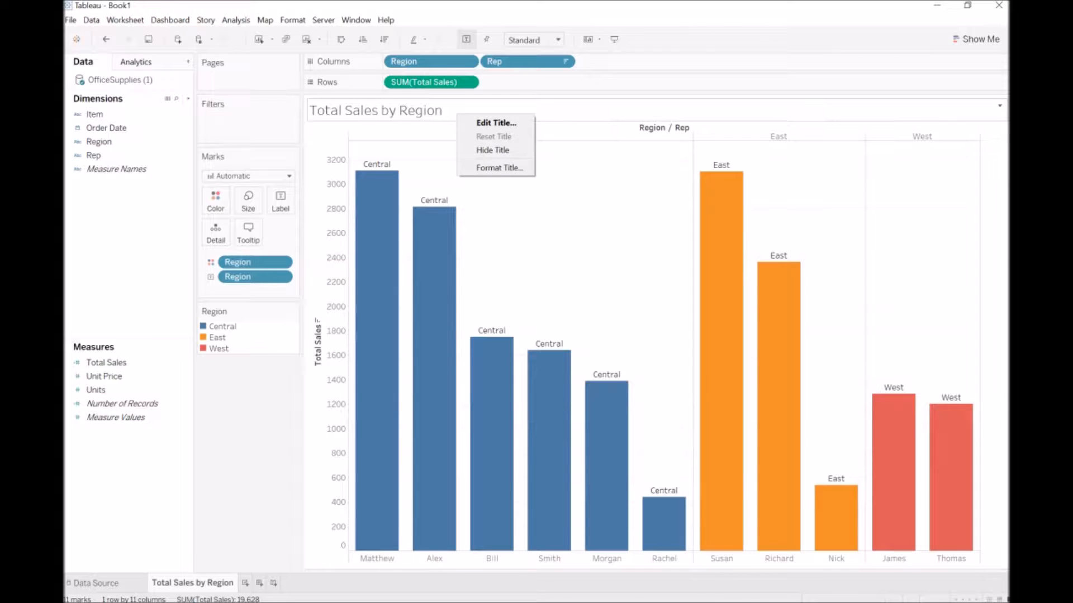
click(497, 168)
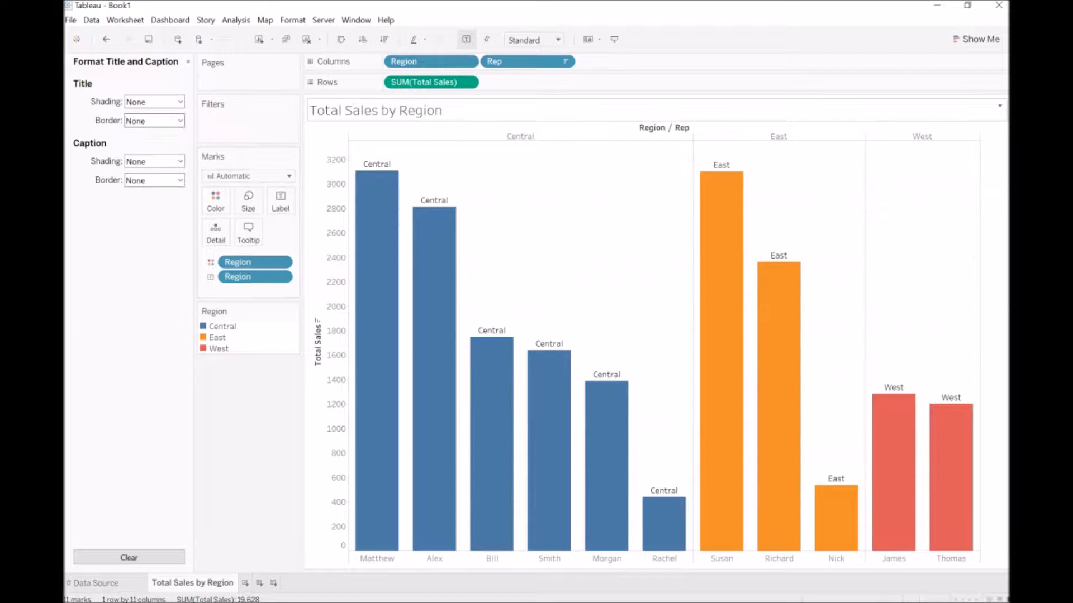
click(180, 102)
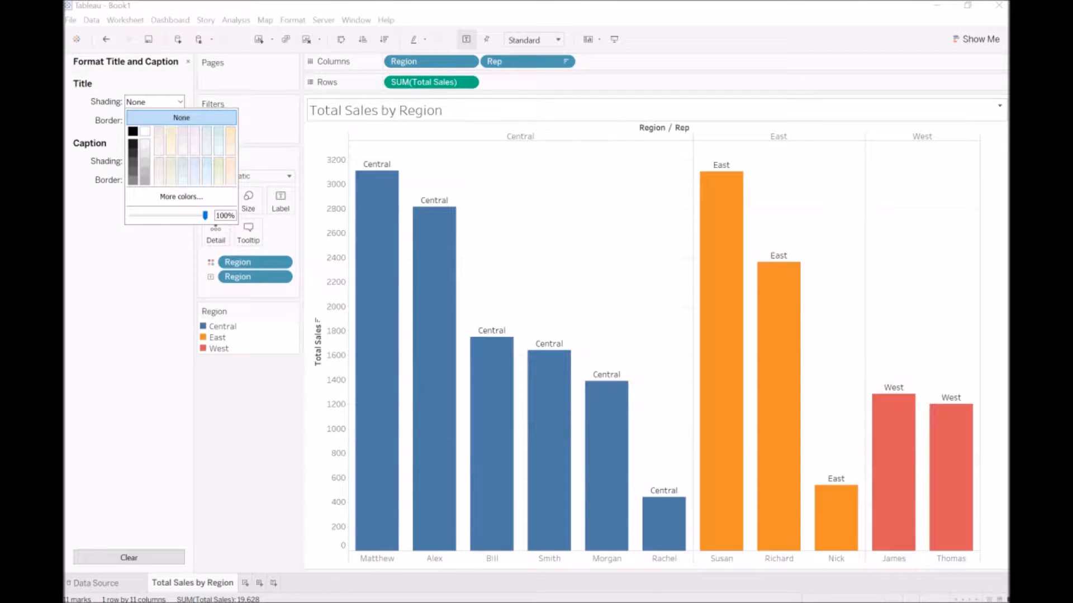
click(171, 134)
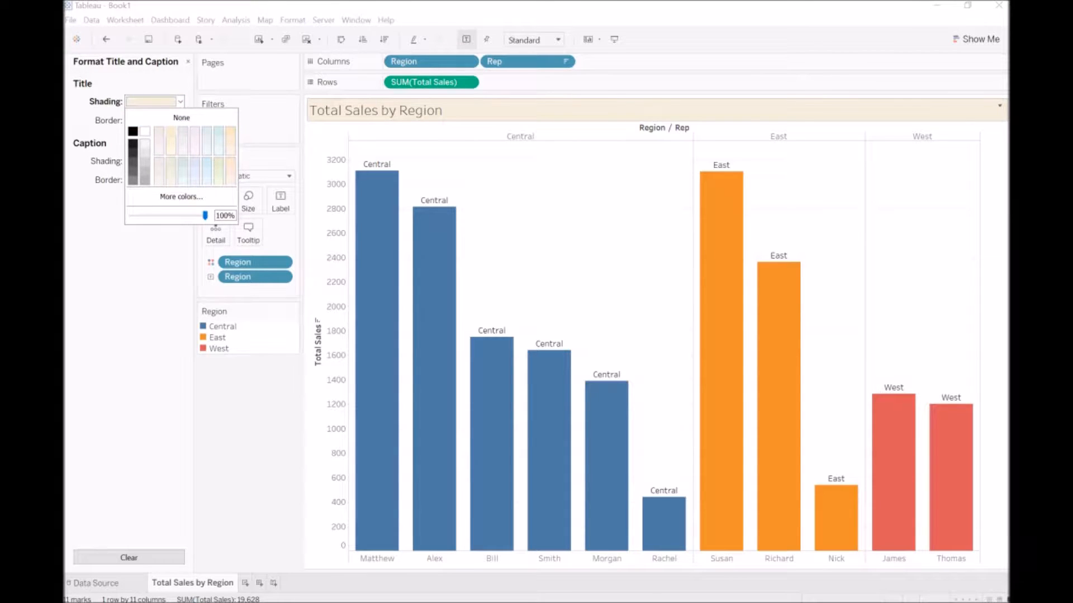
key(Escape)
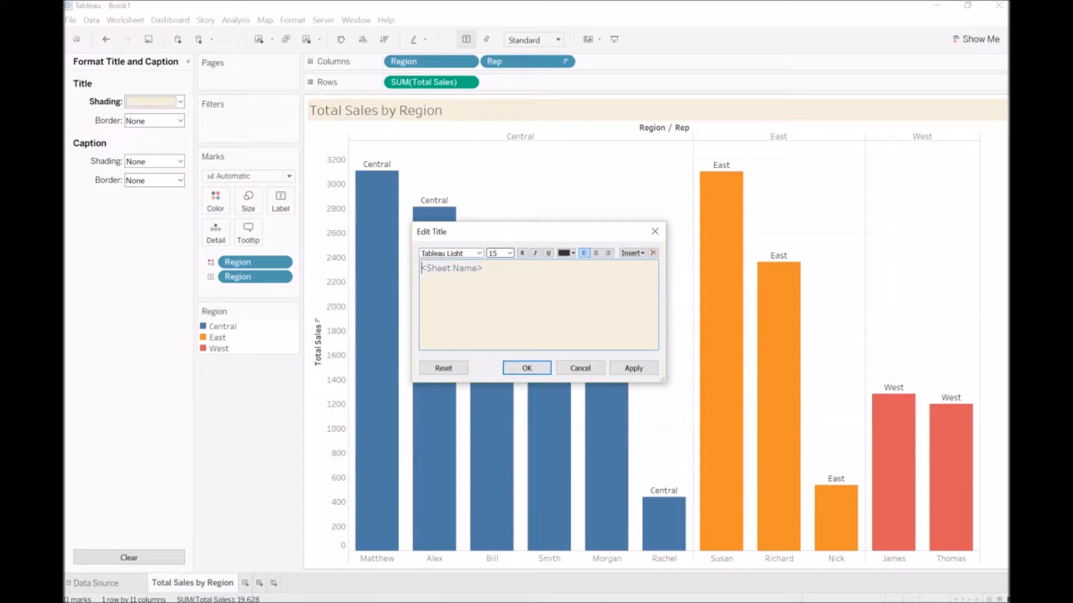
- Try to make the sheet title text bold with font size 20
click(510, 253)
key(Return)
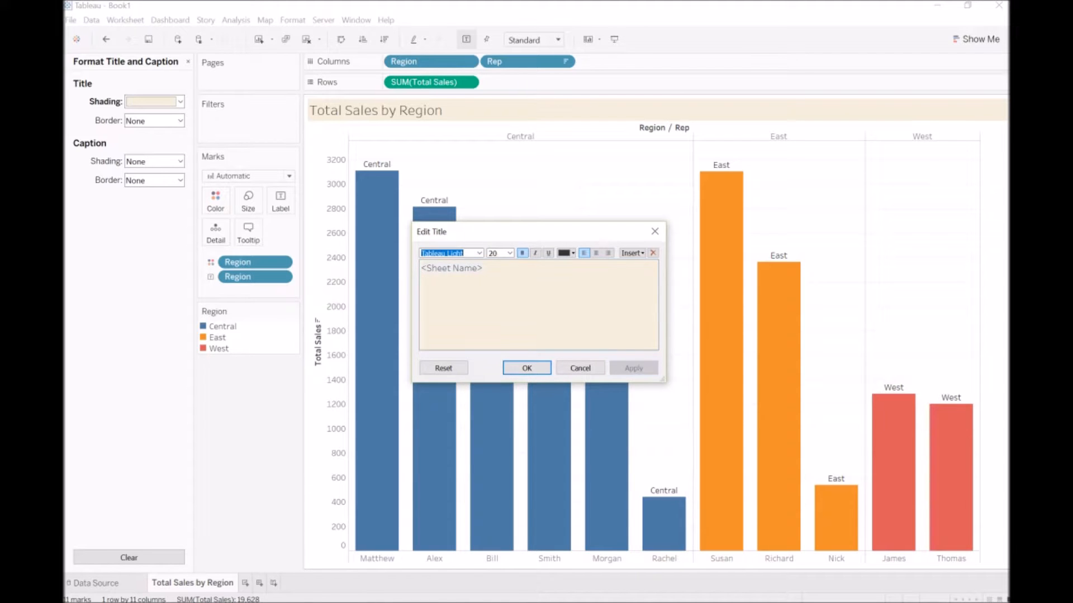
key(Return)
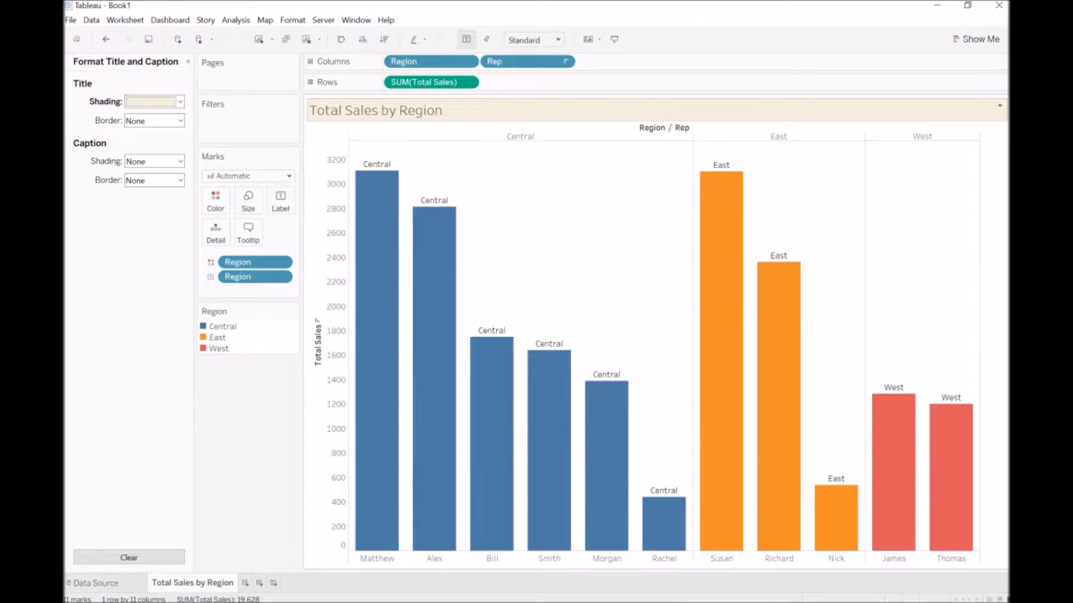
- Copy the chart as an image that includes the title, view and colour legend
right_click(543, 214)
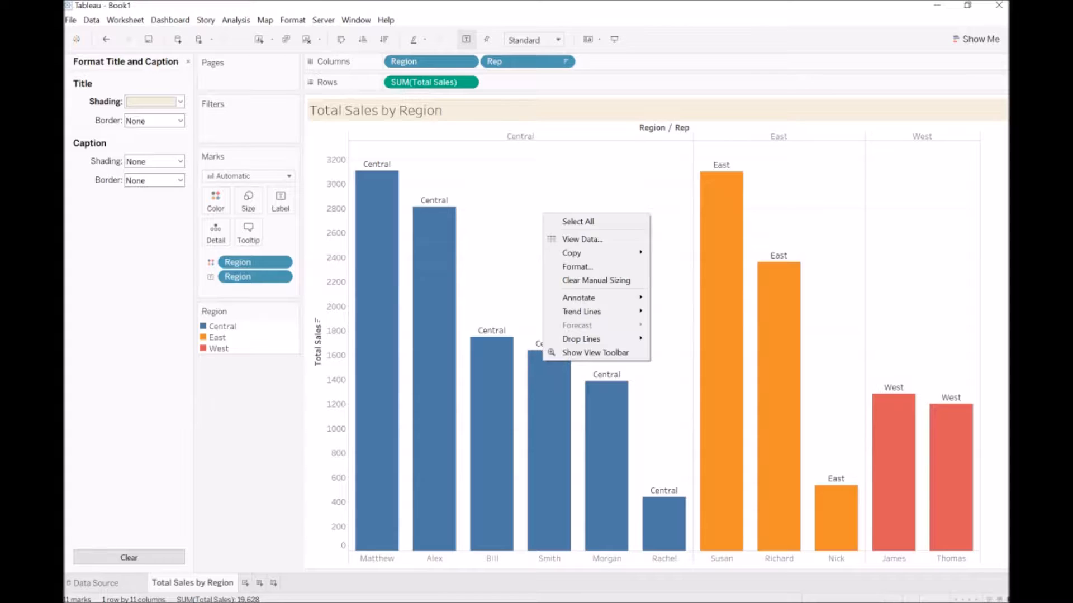
mouse_move(575, 253)
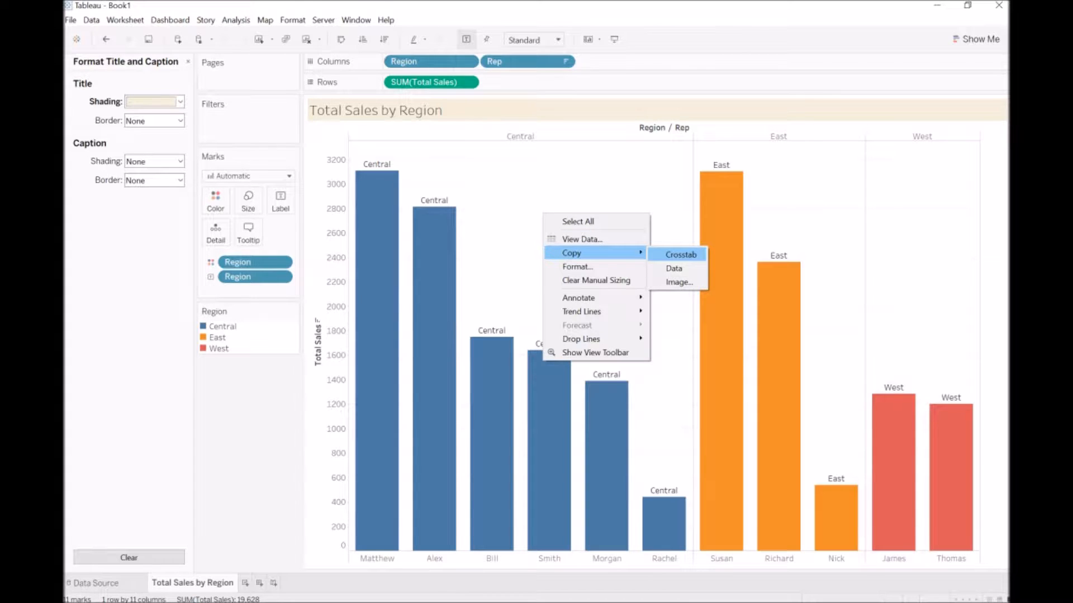
click(679, 282)
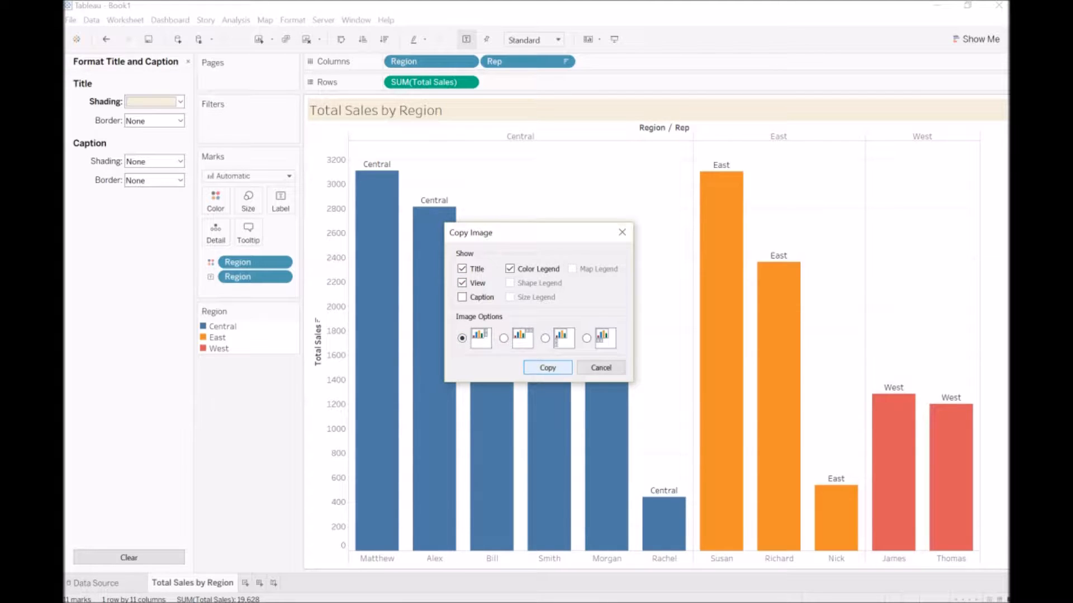
click(547, 368)
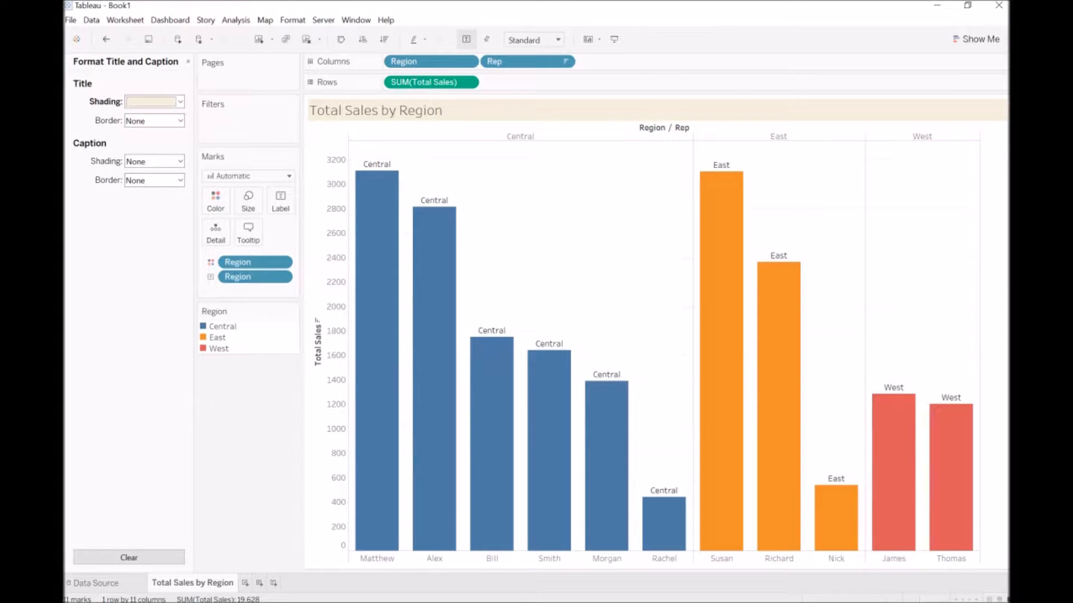
- Open Word 2016, create a blank document, and paste the copied chart image into it
key(alt+Tab)
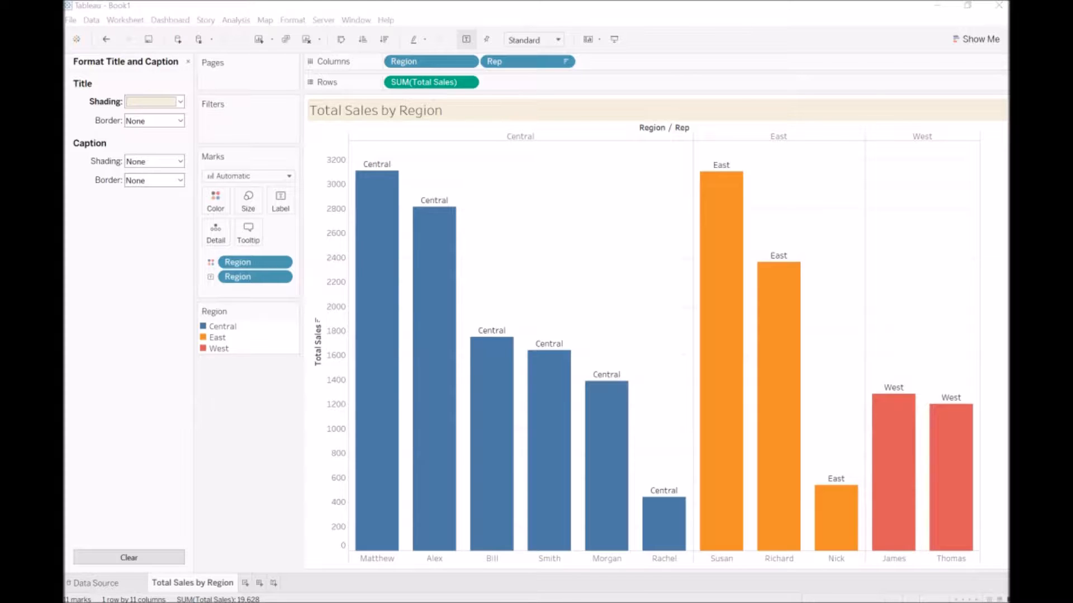
key(super)
text(wor)
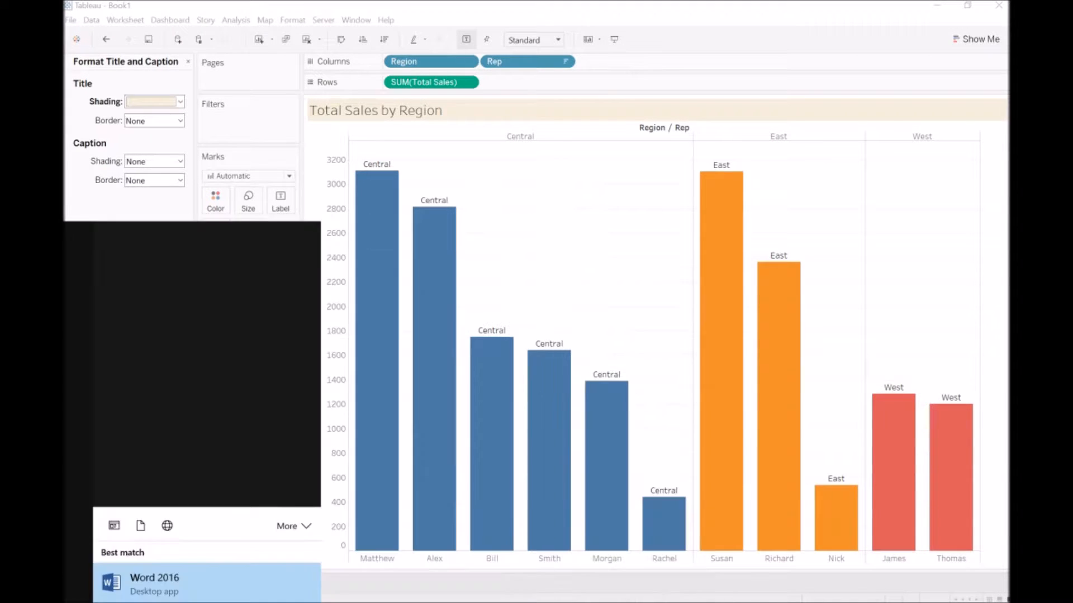
text(d)
key(Return)
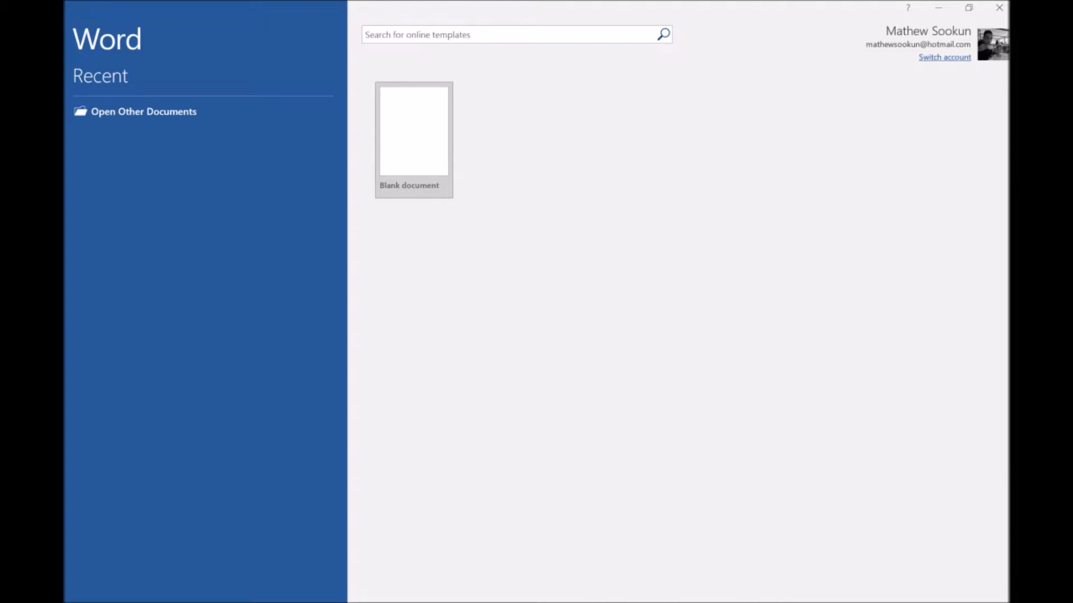
key(Return)
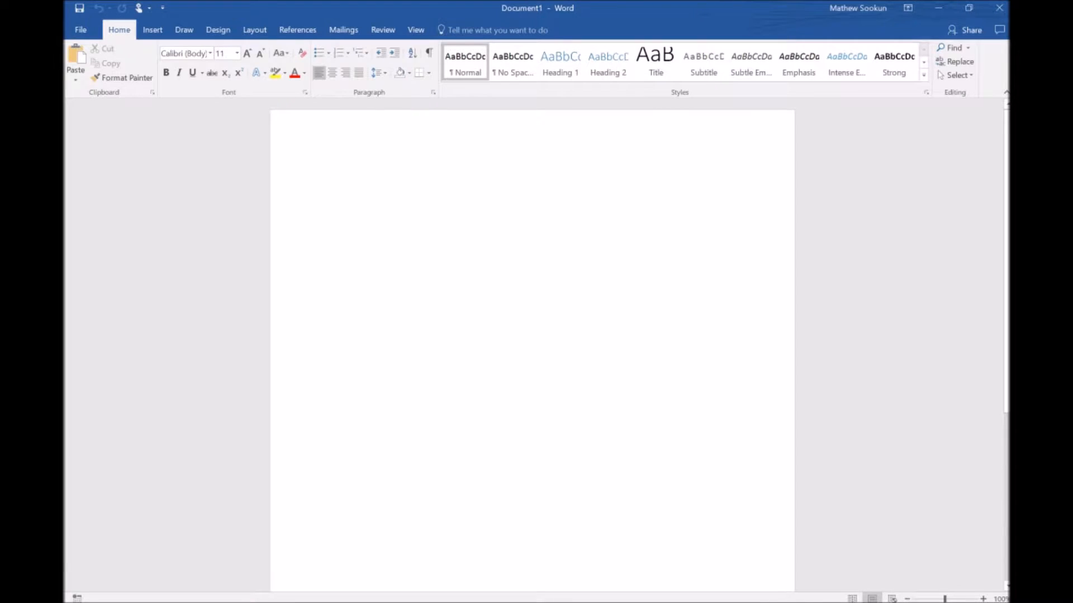
key(ctrl+v)
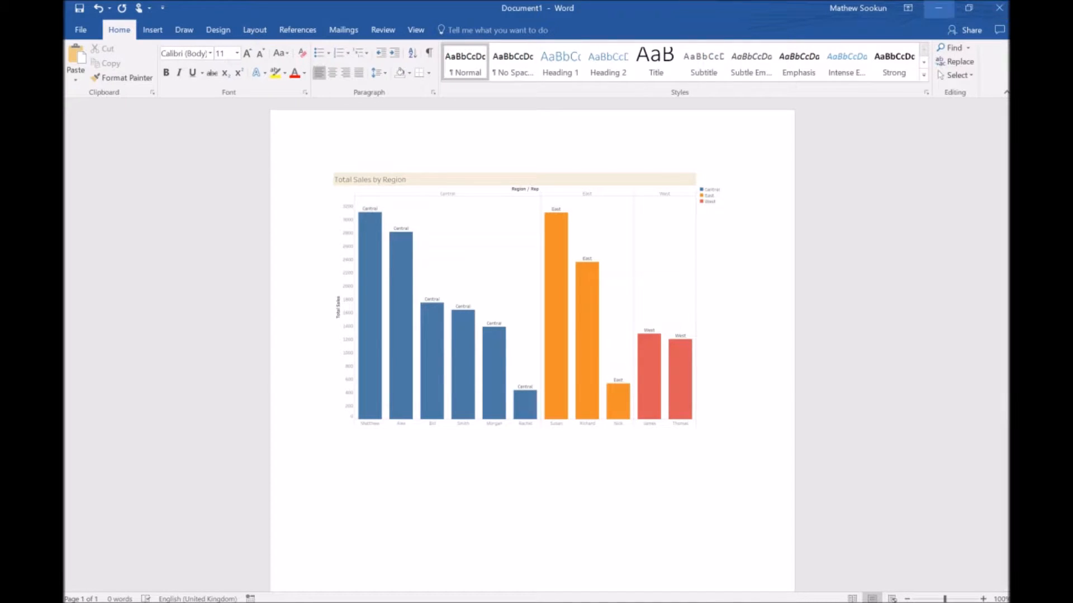
- Return to Tableau, clear the Total Sales by Region worksheet, and undo the clearing
click(938, 7)
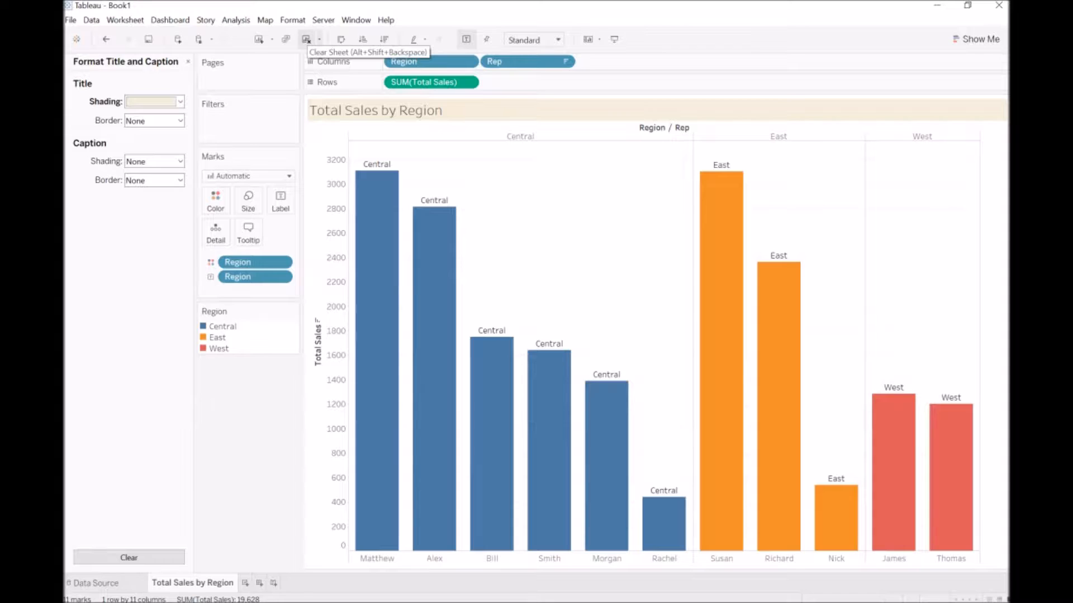
click(306, 40)
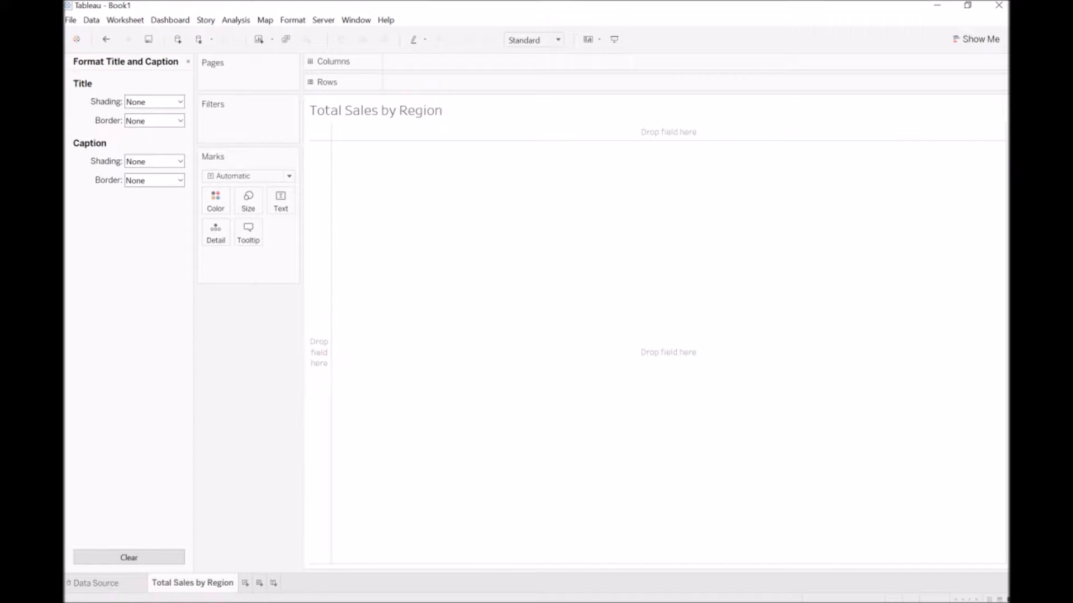
key(ctrl+z)
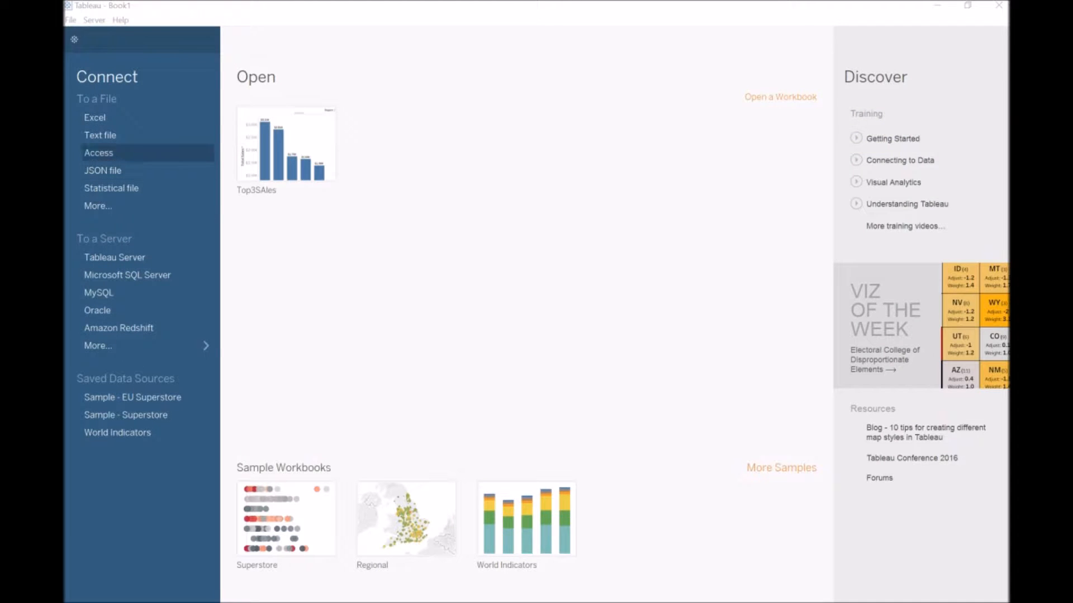
- Connect to the Excel workbook Long-Term-Unemployment-Statistics from the DataSets folder and go to the empty Sheet 1
click(97, 117)
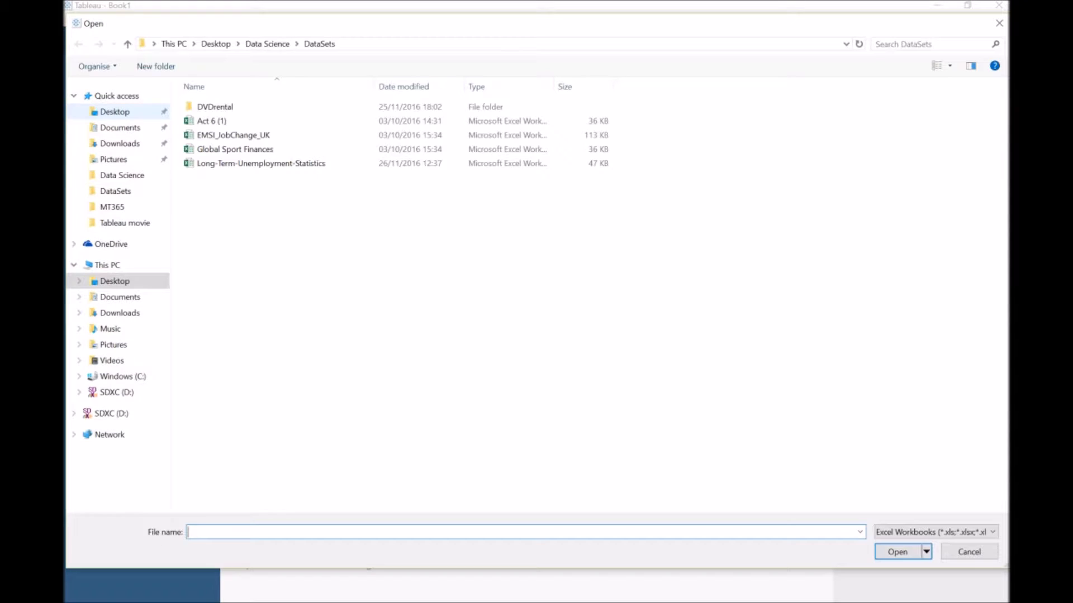
click(243, 164)
double_click(242, 163)
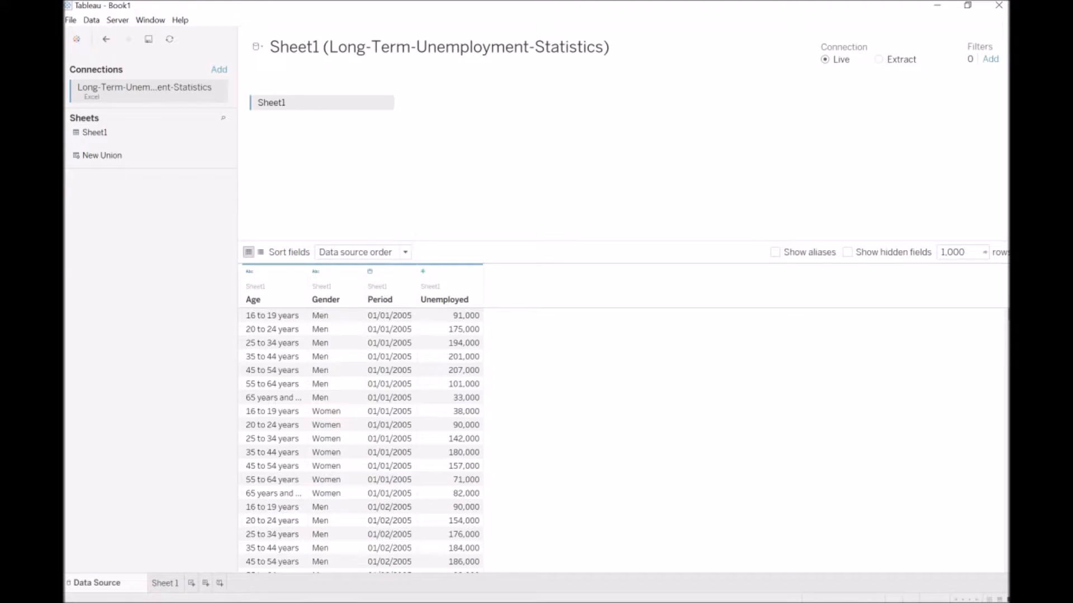
click(165, 584)
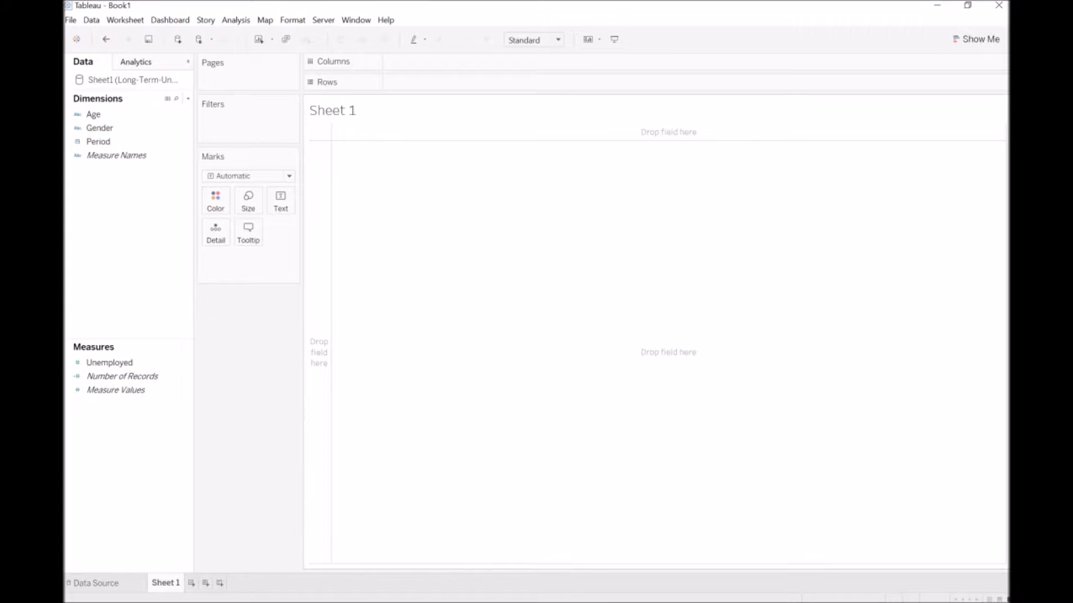
- Rename Sheet 1 as Unemployment by age
right_click(165, 584)
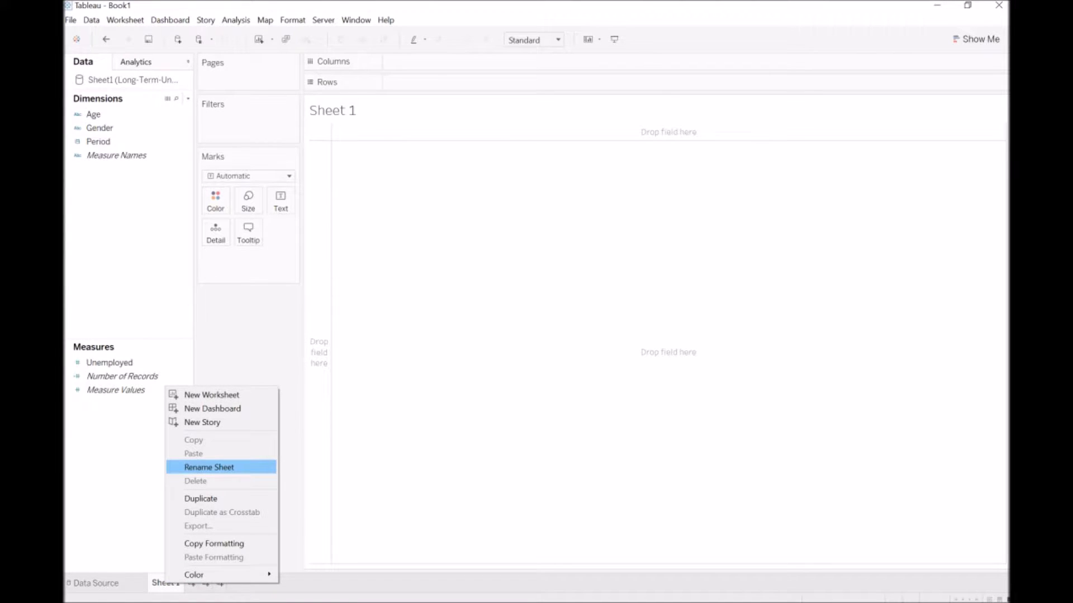
click(209, 467)
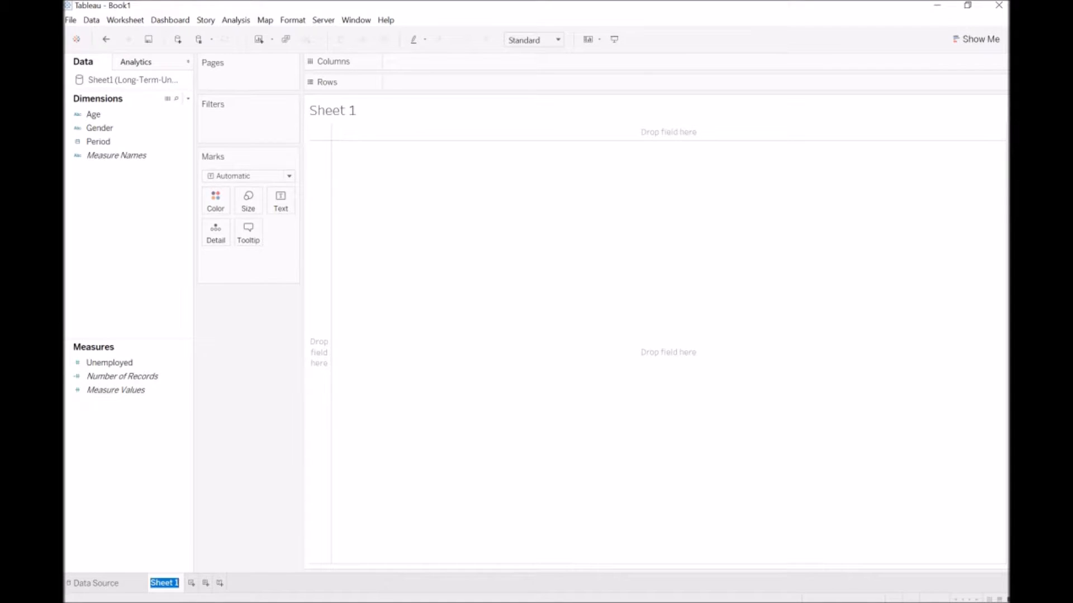
text(Unemploy)
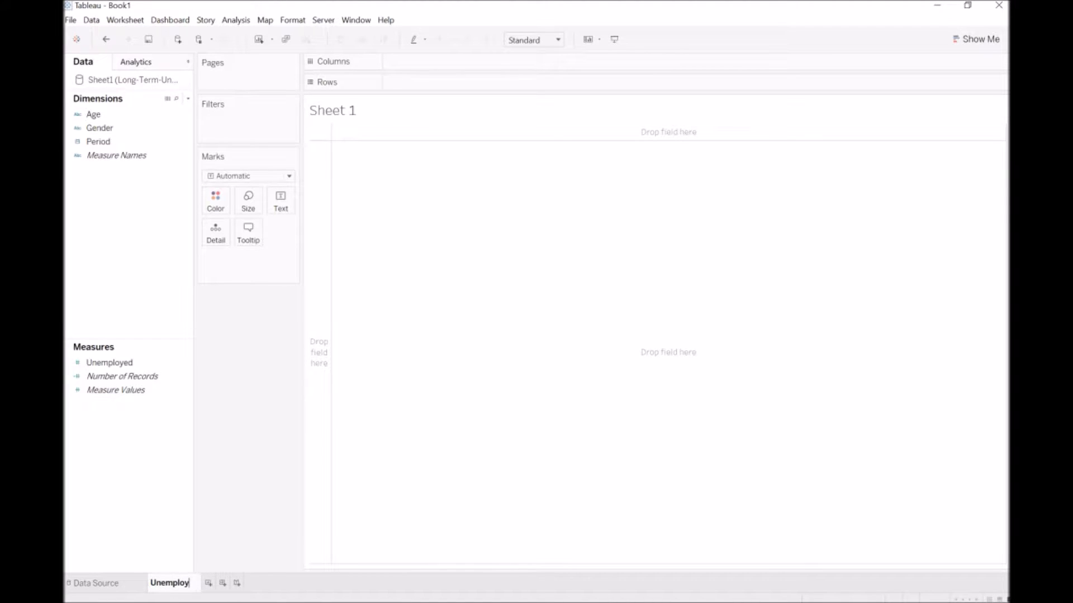
text(ment b)
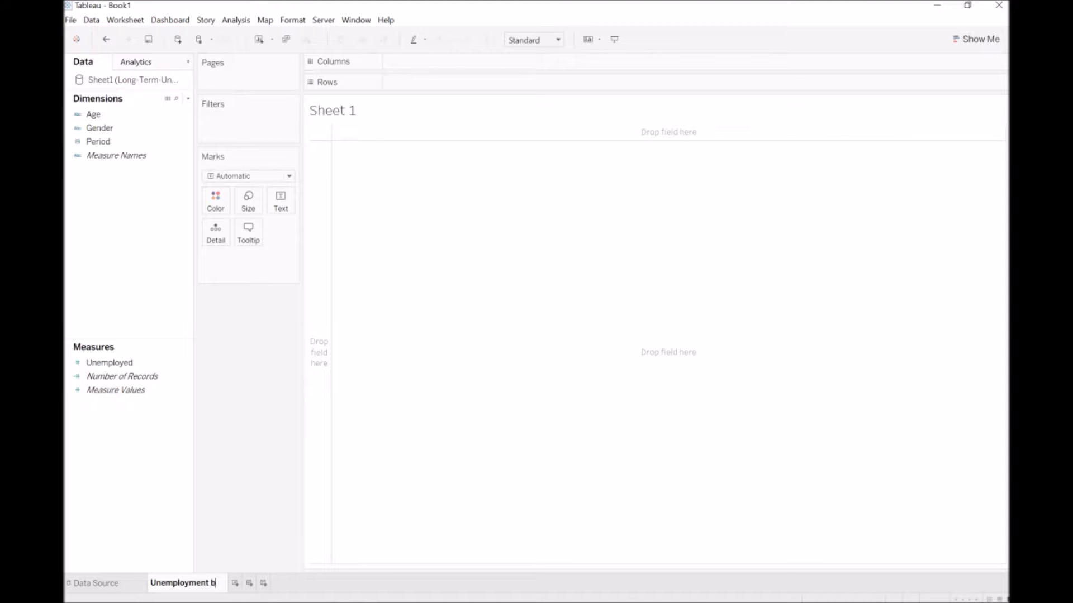
text(y age)
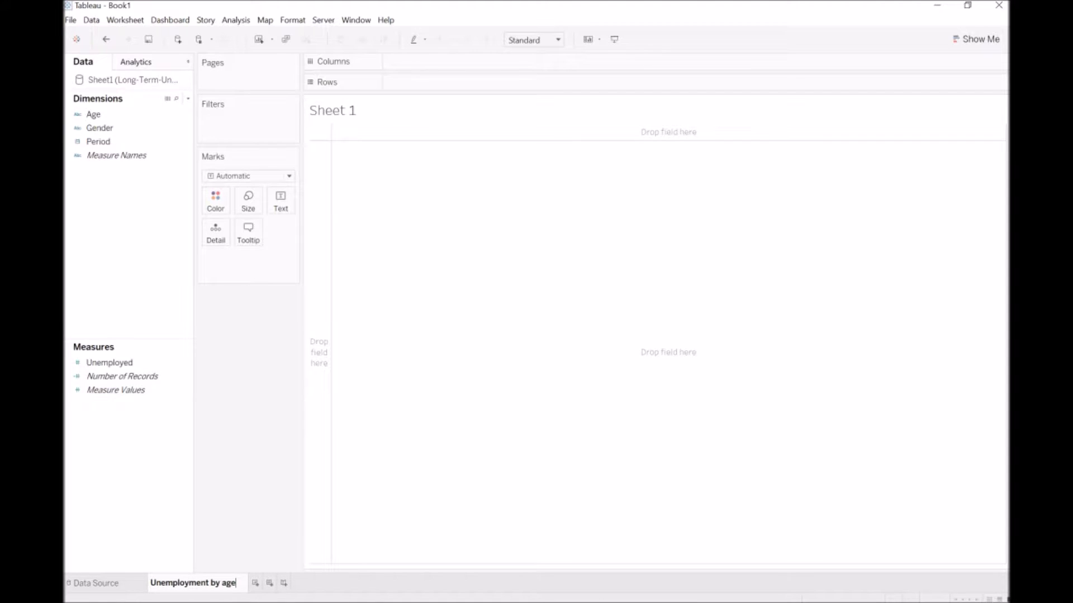
key(Return)
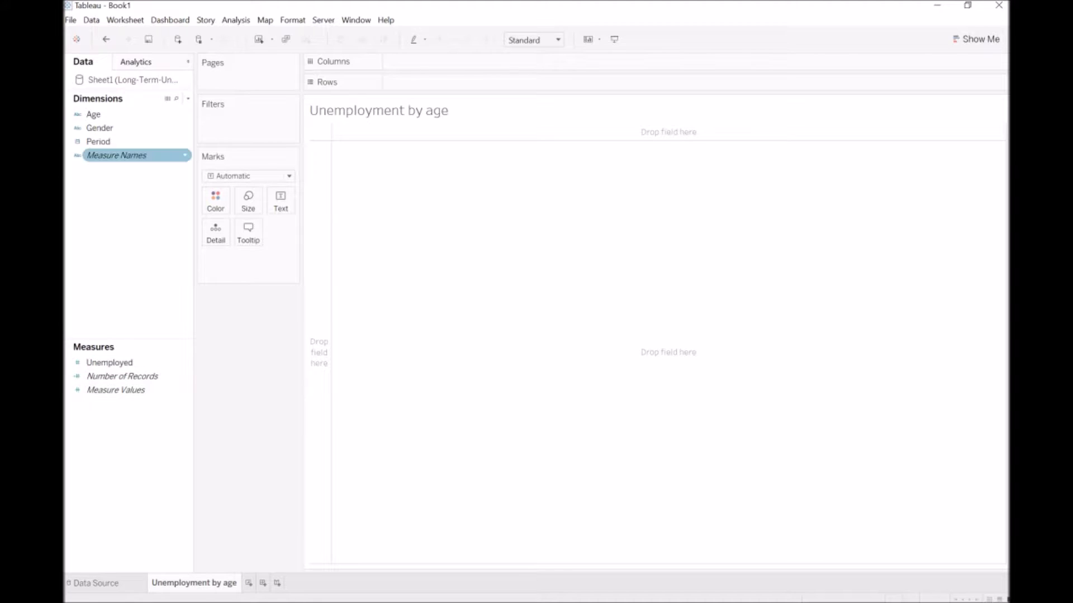
- Plot the sum of Unemployed in rows against the year of Period in columns, and widen the line chart across the view
drag(97, 142, 387, 61)
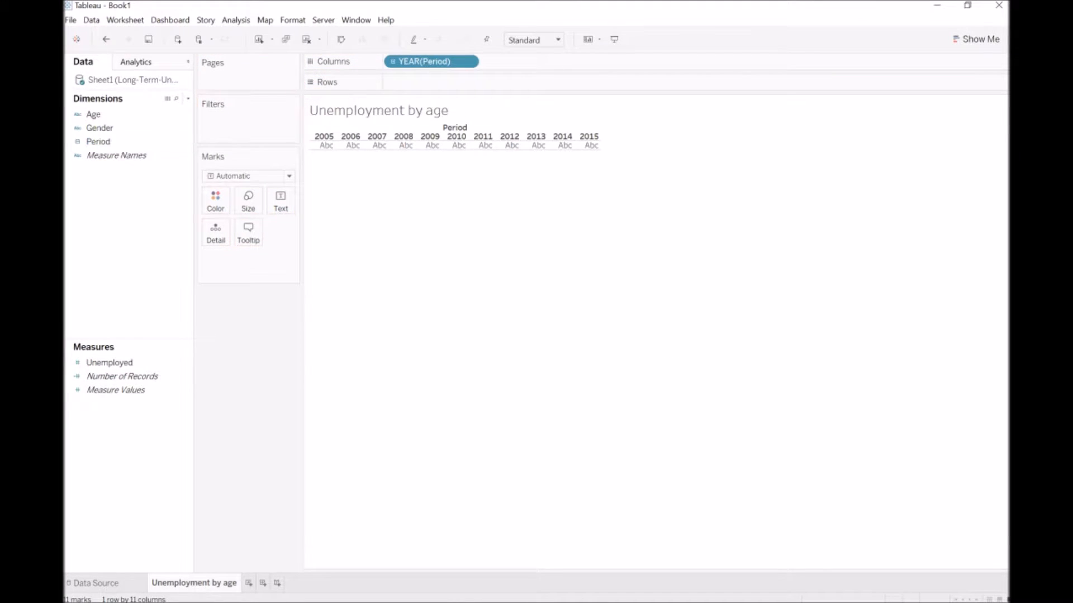
drag(110, 362, 389, 83)
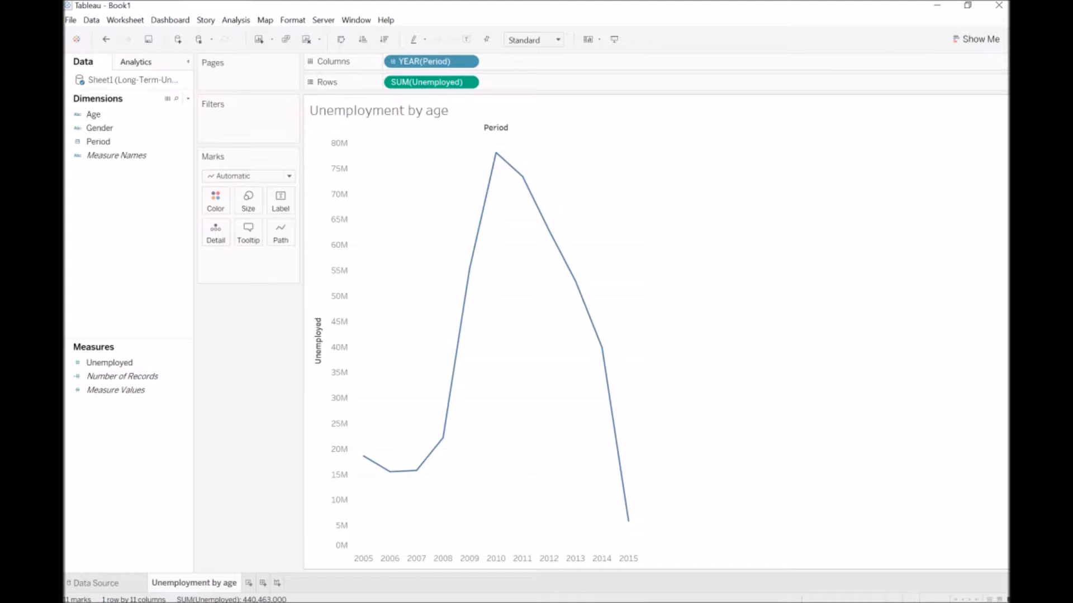
drag(642, 344, 981, 344)
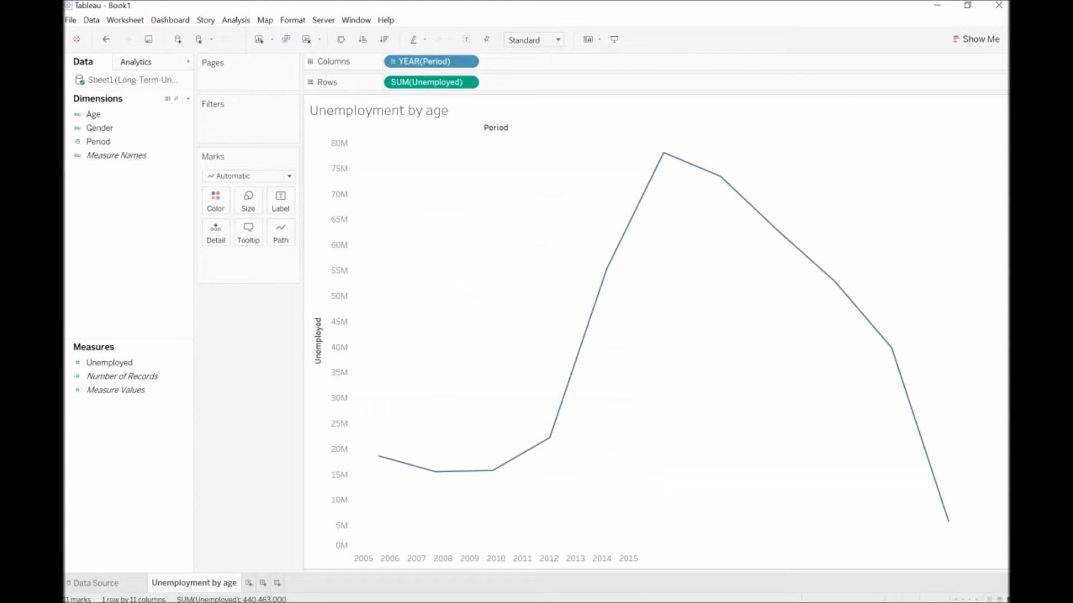
mouse_move(606, 270)
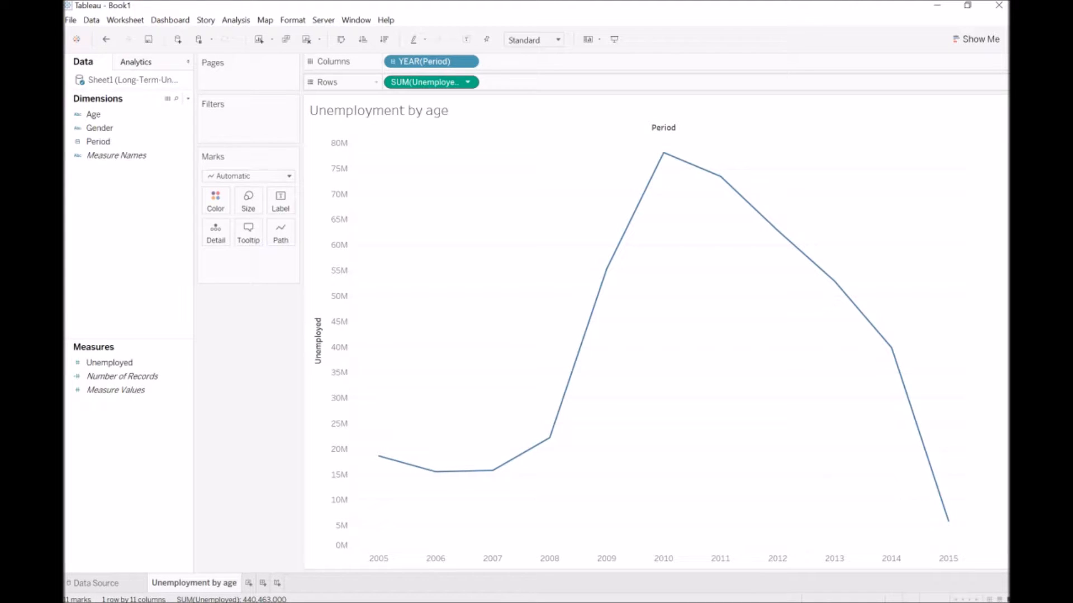
- Turn off aggregation of measures for the line chart and turn it back on
click(235, 20)
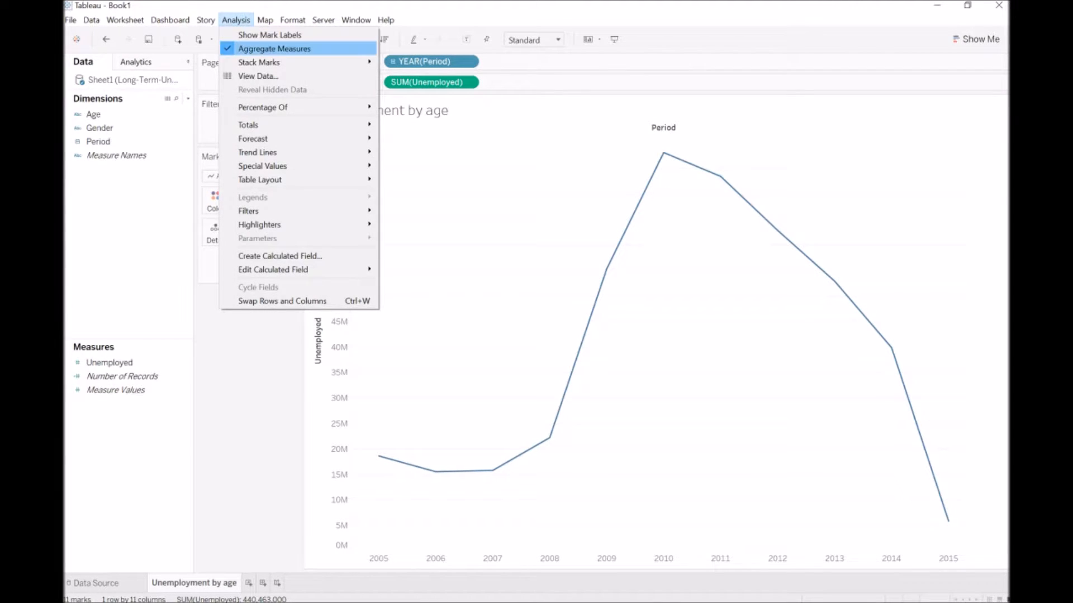
click(274, 48)
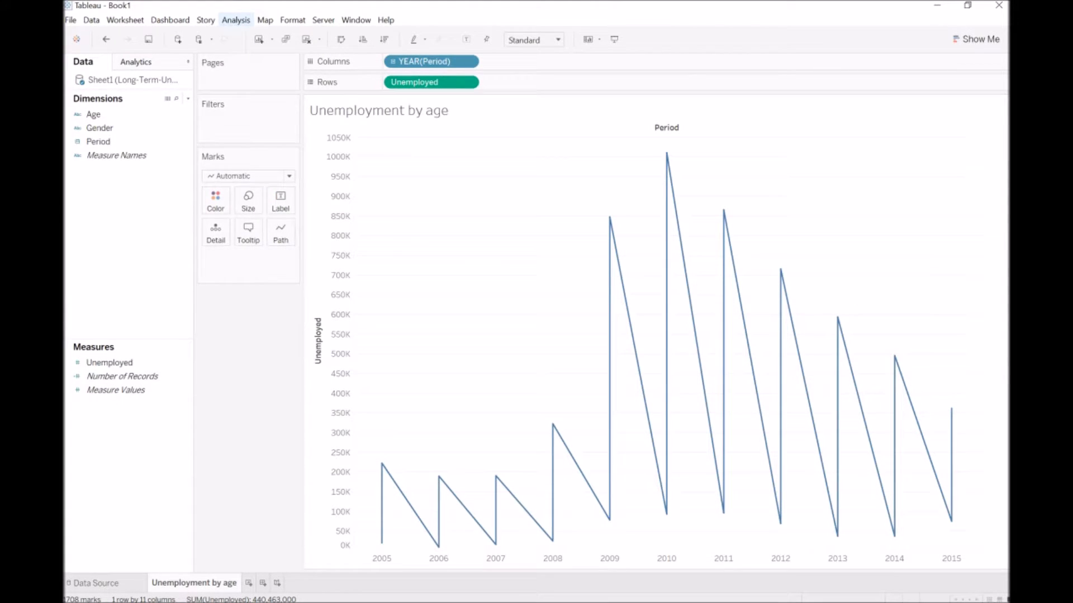
click(235, 20)
click(274, 48)
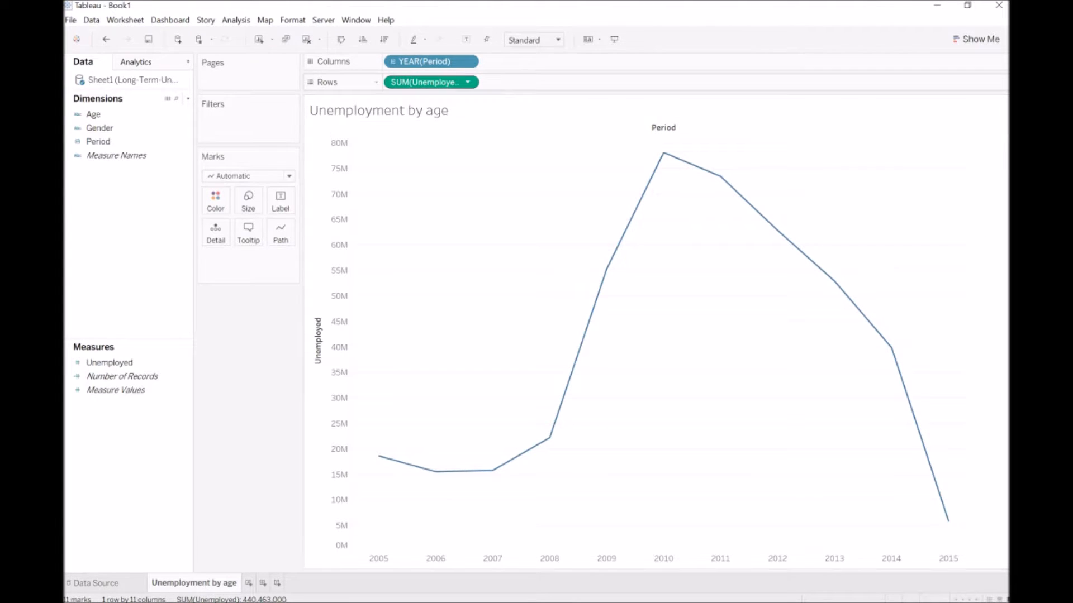
- Change the aggregation of the Unemployed measure in rows to Average
click(467, 82)
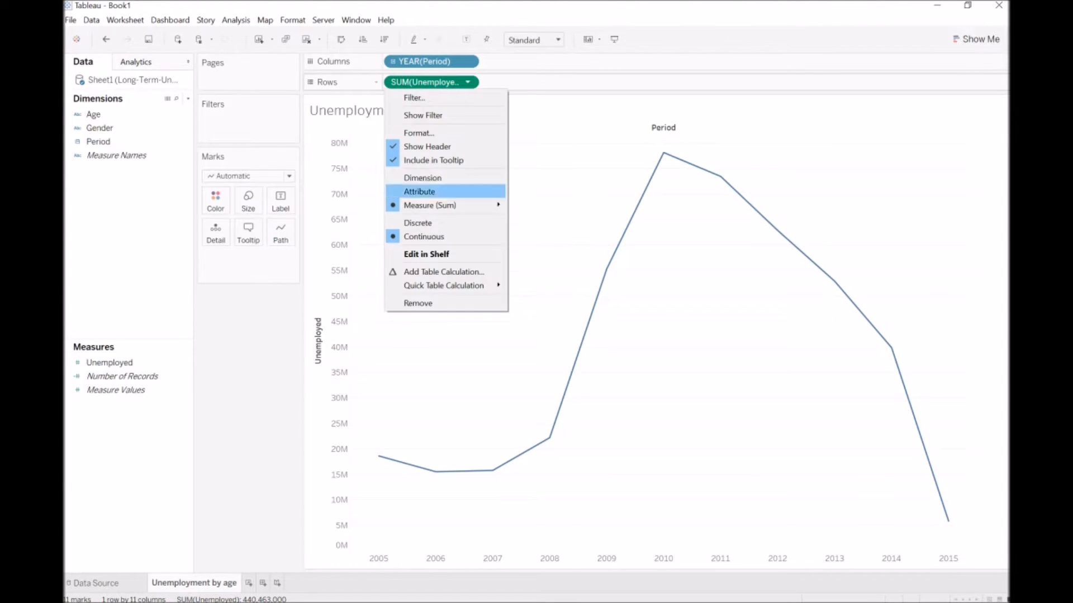
mouse_move(431, 205)
click(531, 218)
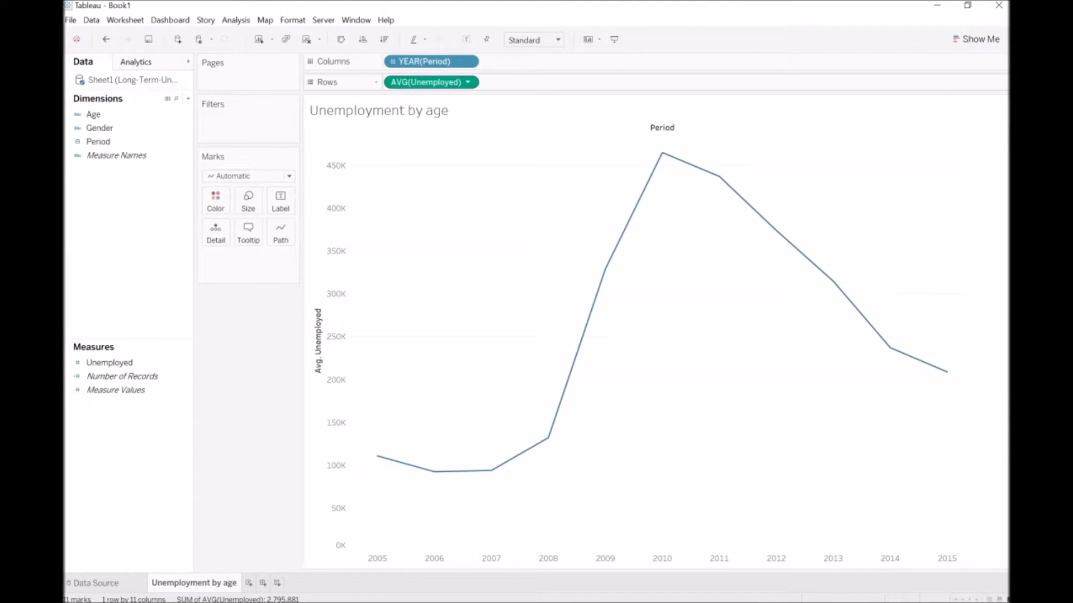
- Change the aggregation of the Unemployed measure in rows to Median
click(467, 82)
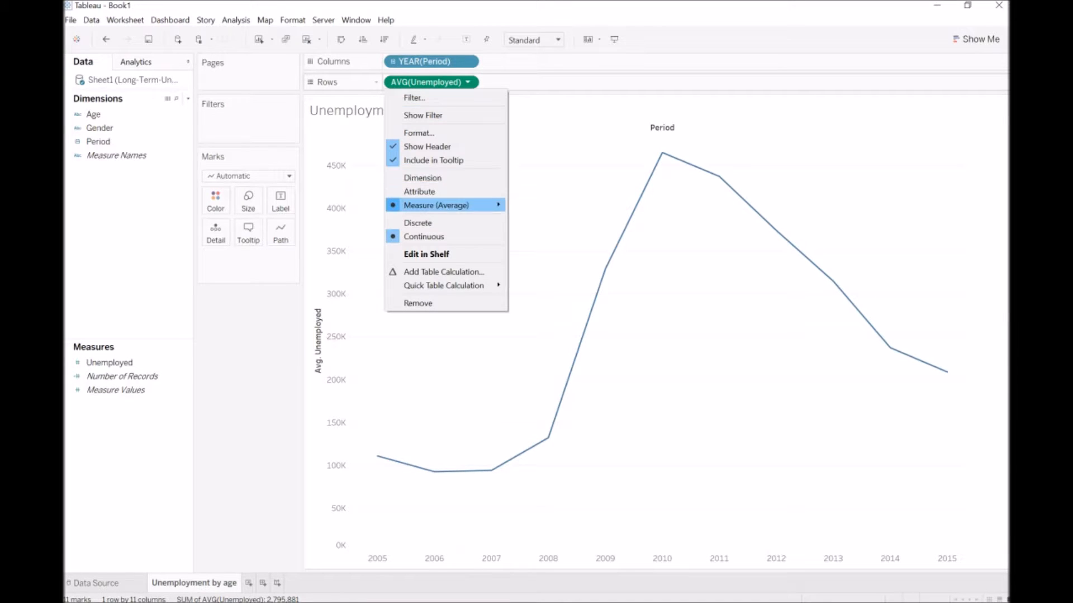
mouse_move(435, 205)
click(525, 233)
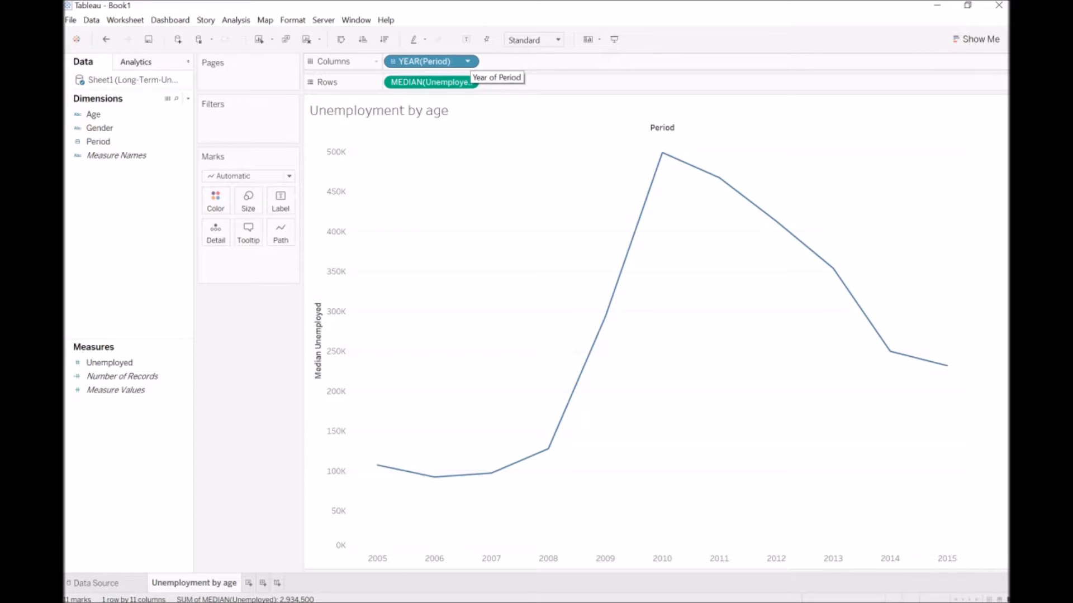
- Set Period in columns to continuous month and year, and check the aggregation options of the Unemployed measure
click(467, 61)
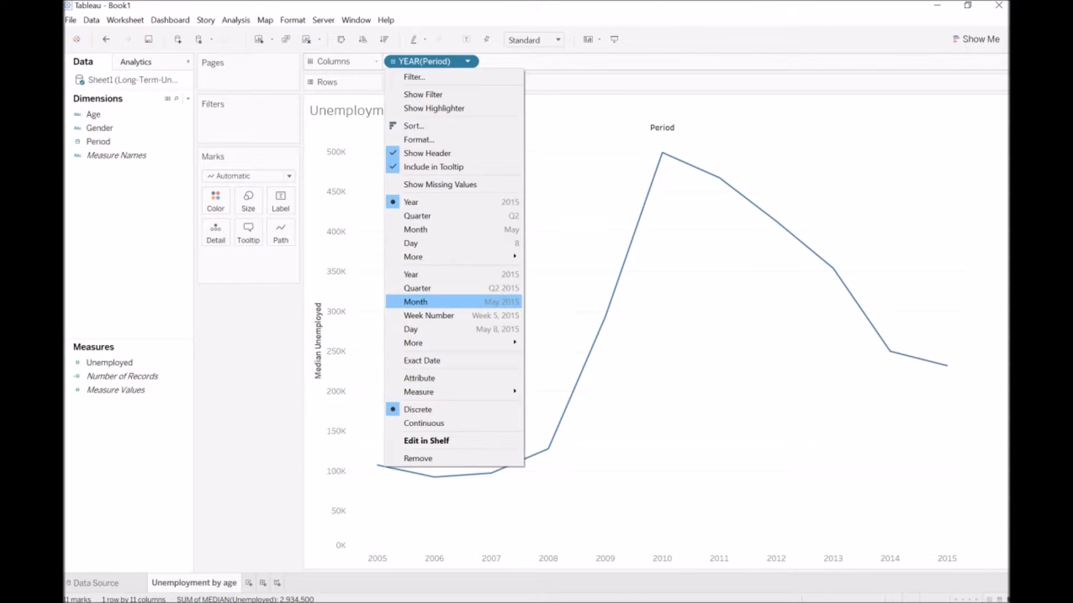
click(424, 302)
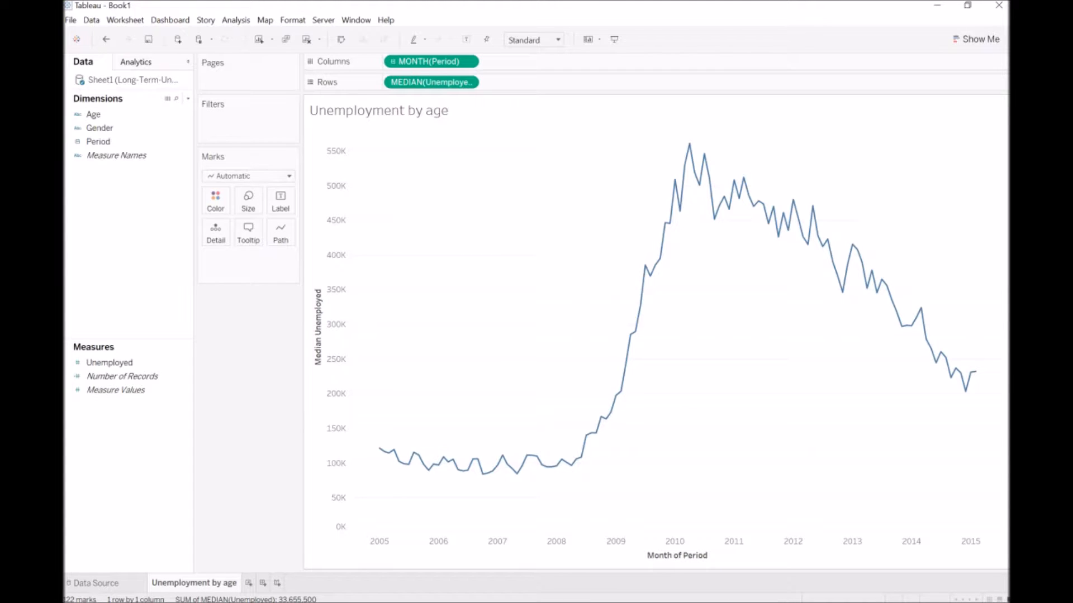
click(467, 82)
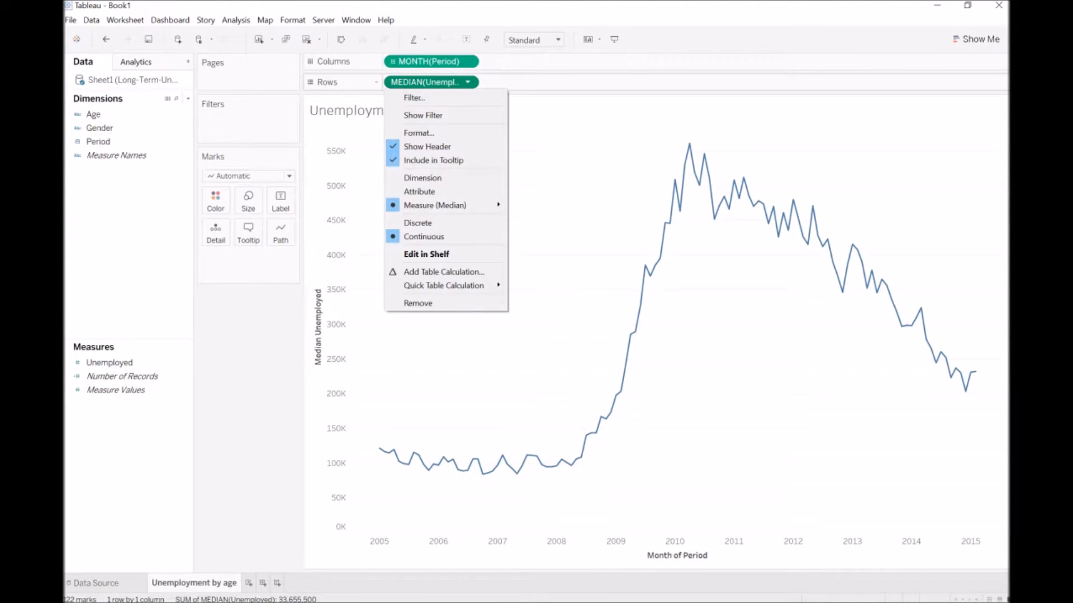
mouse_move(447, 205)
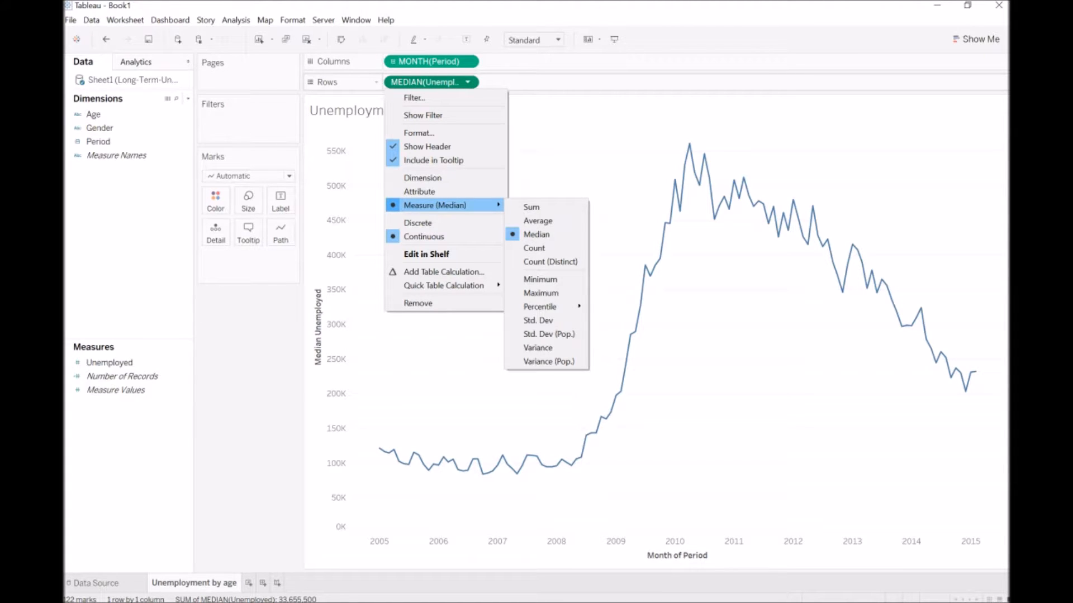
- Switch Period to the discrete month without the year, and return it to the continuous month and year
click(467, 62)
click(467, 61)
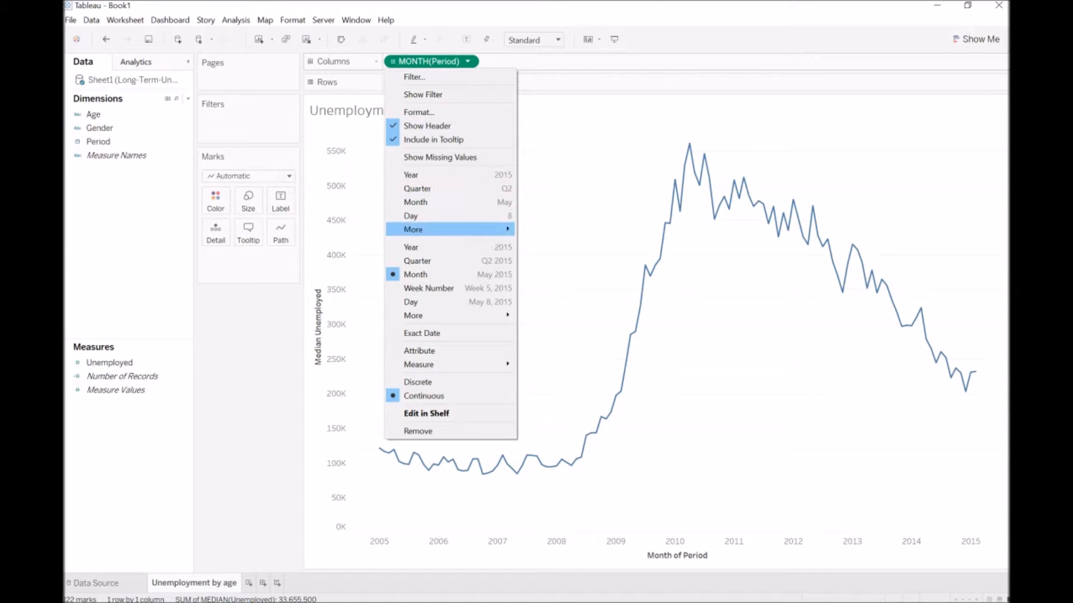
key(Escape)
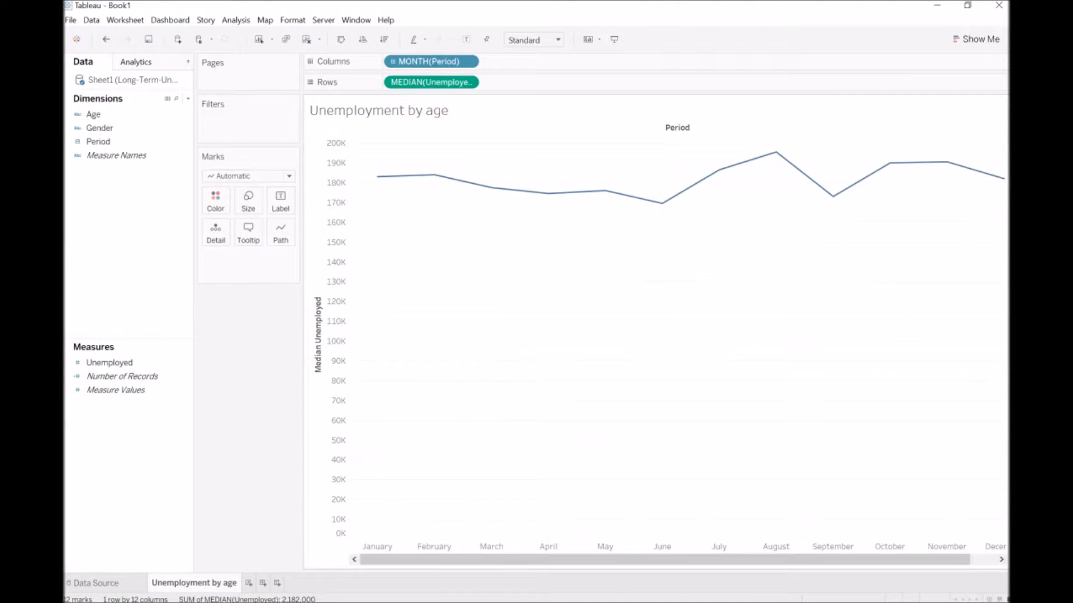
click(467, 62)
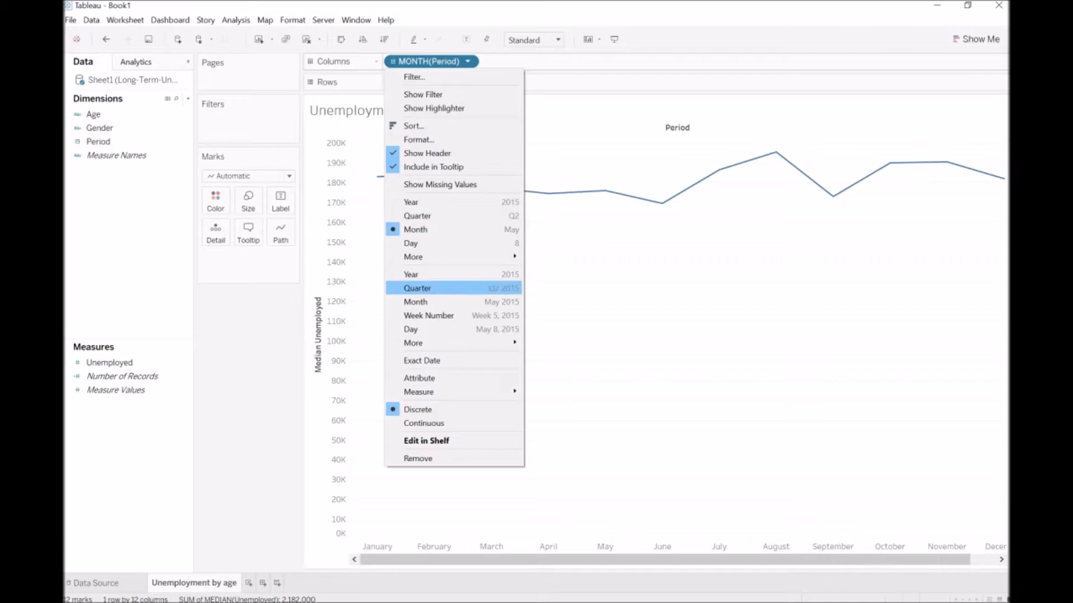
key(Return)
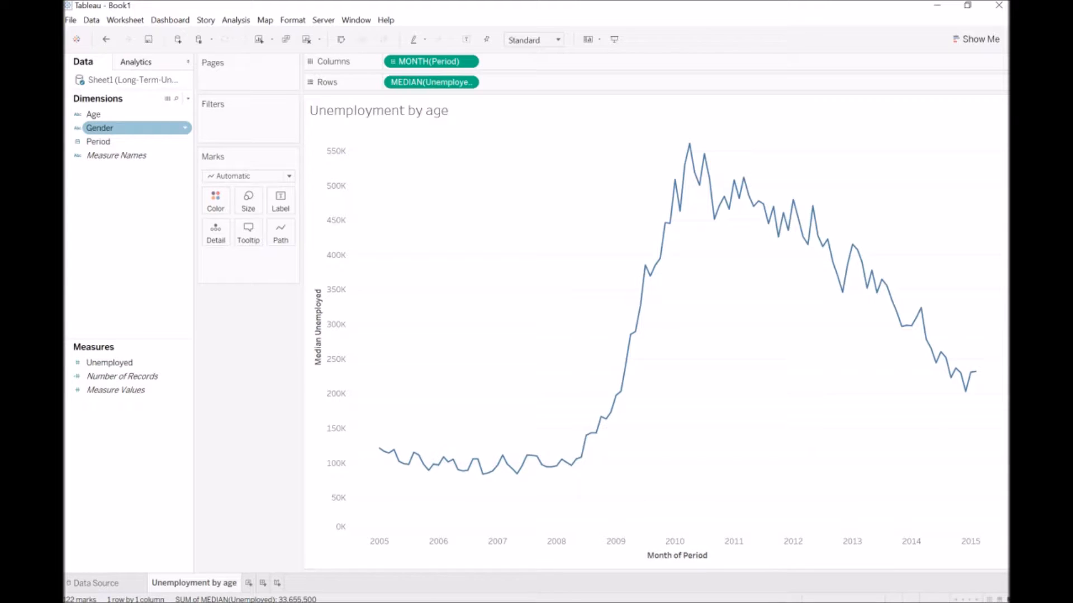
- Try splitting the single-line chart by Gender in rows and in columns, and remove Gender from the view
drag(99, 128, 393, 82)
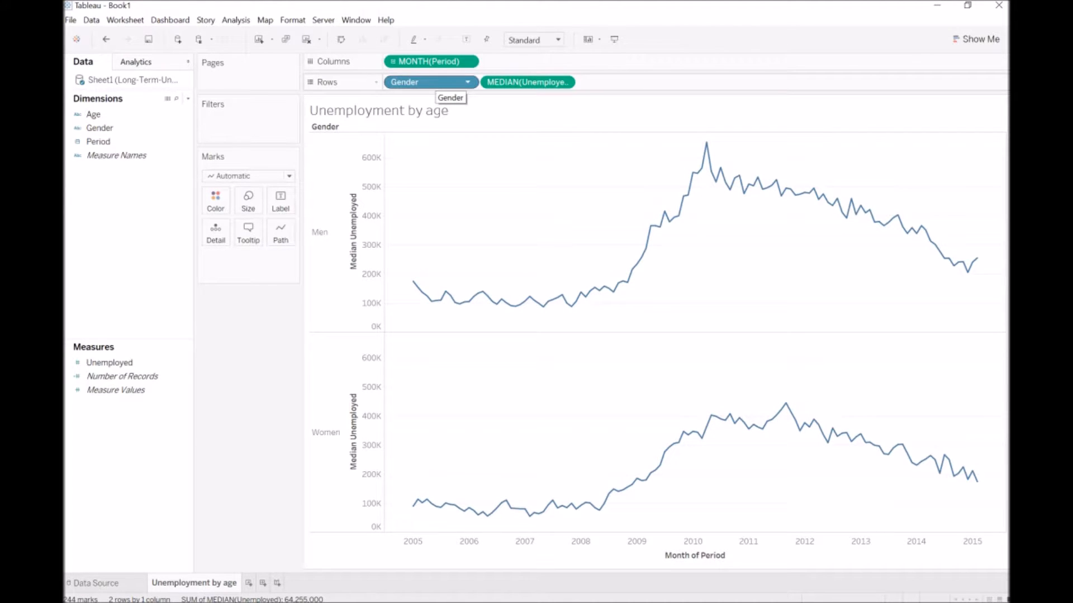
drag(442, 82, 394, 62)
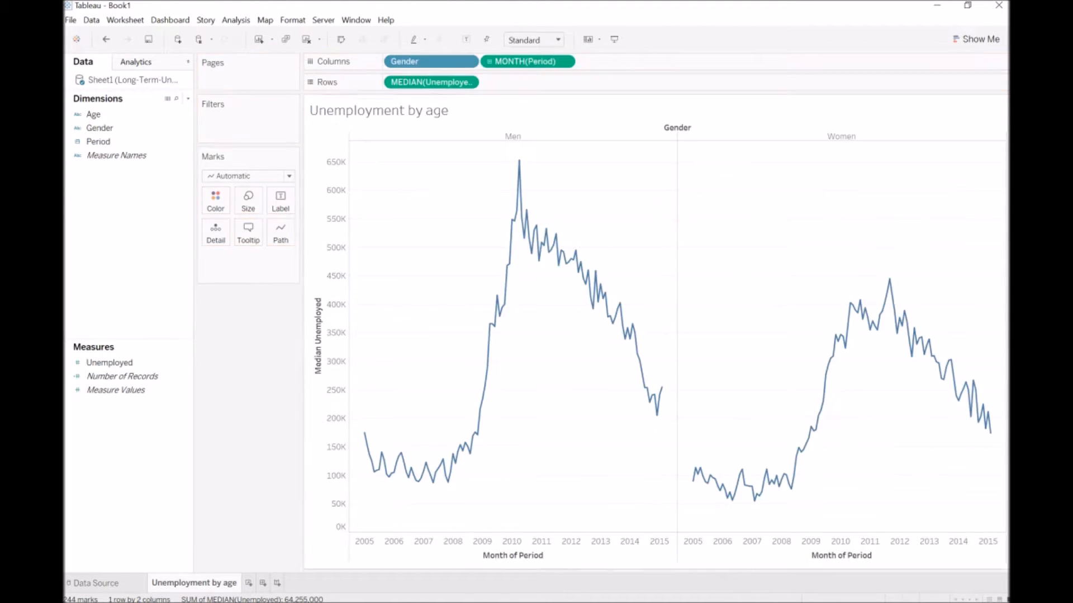
drag(404, 61, 111, 192)
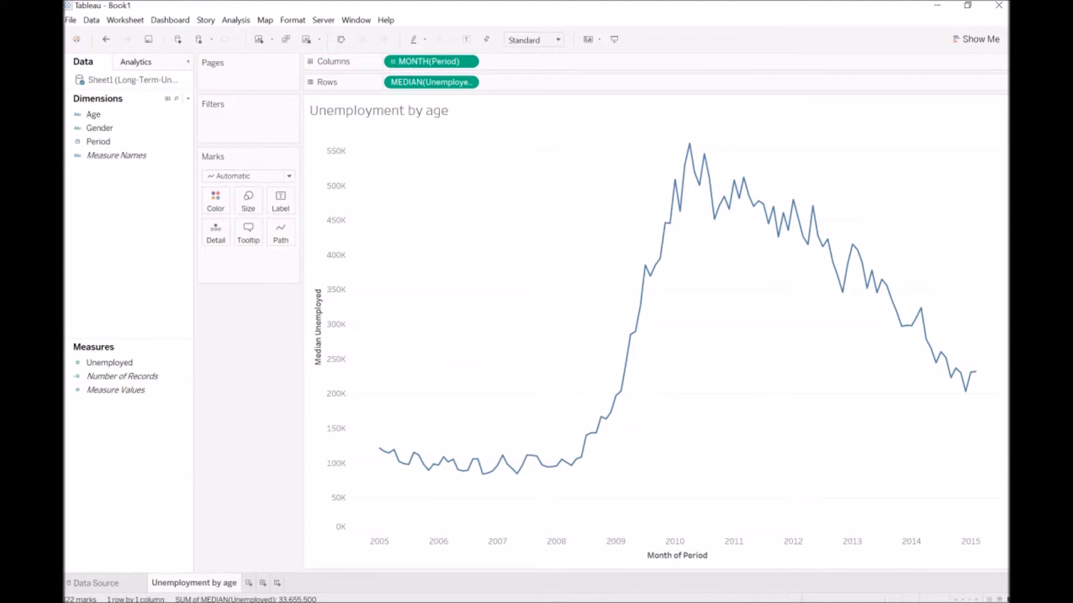
- Add Age as both detail and colour for the lines, and place the Age legend below the Marks card
click(99, 128)
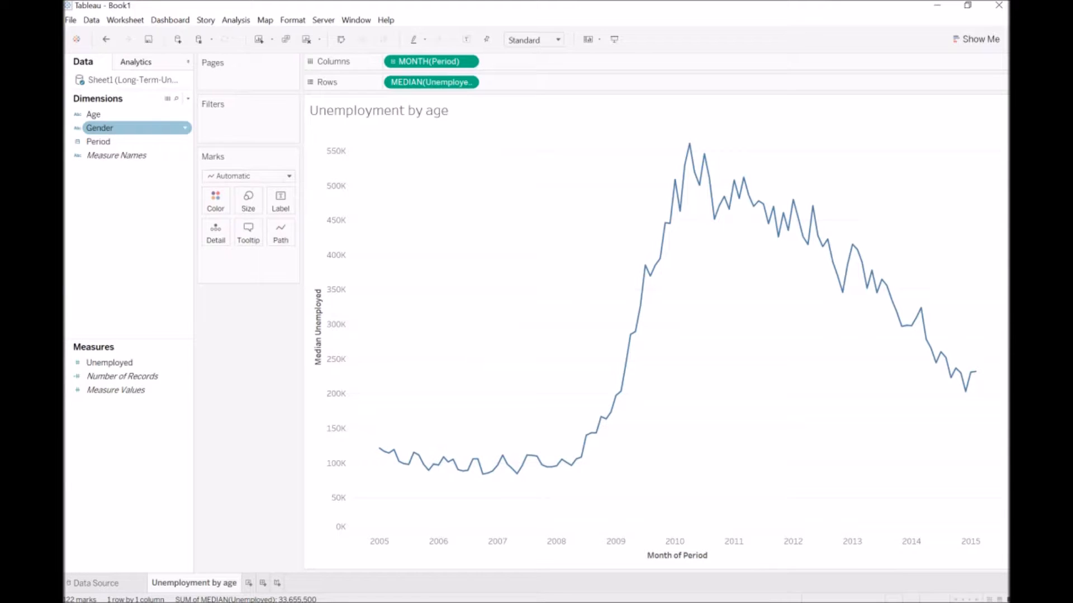
click(93, 114)
drag(93, 114, 217, 235)
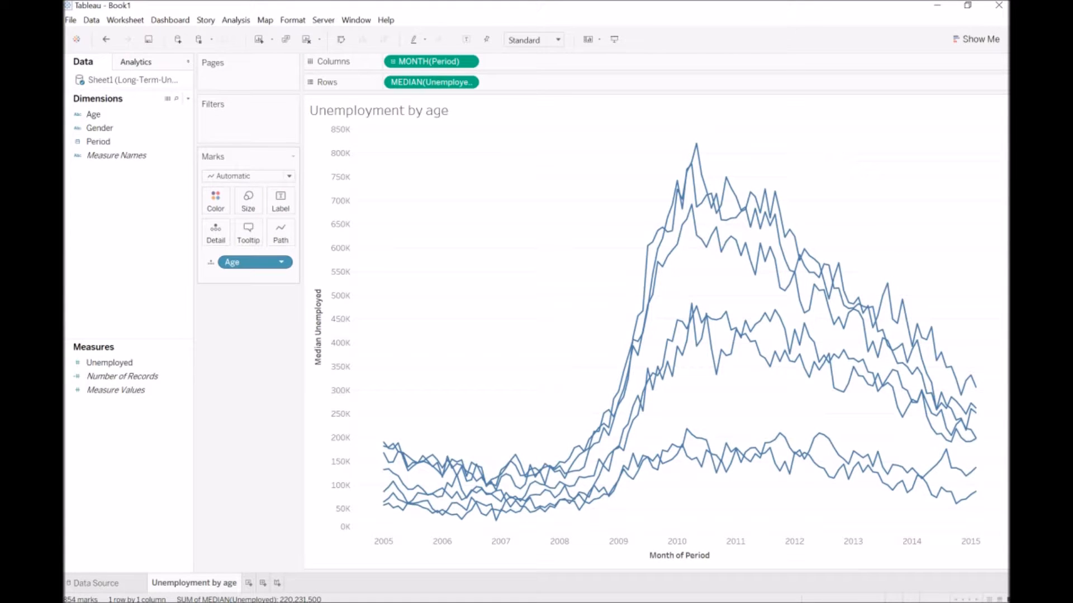
drag(254, 262, 216, 201)
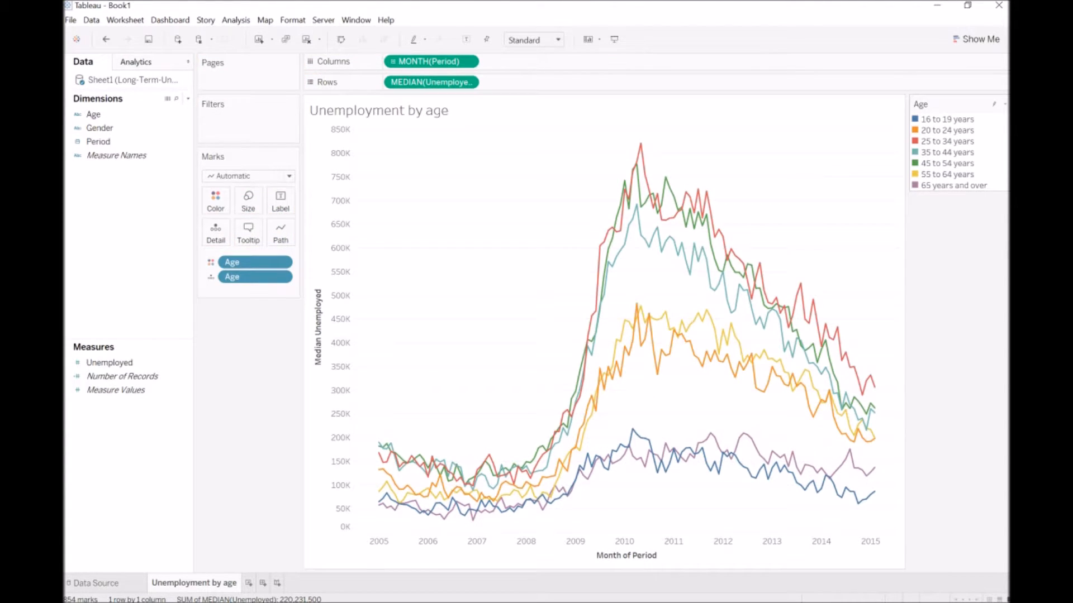
drag(248, 300, 249, 304)
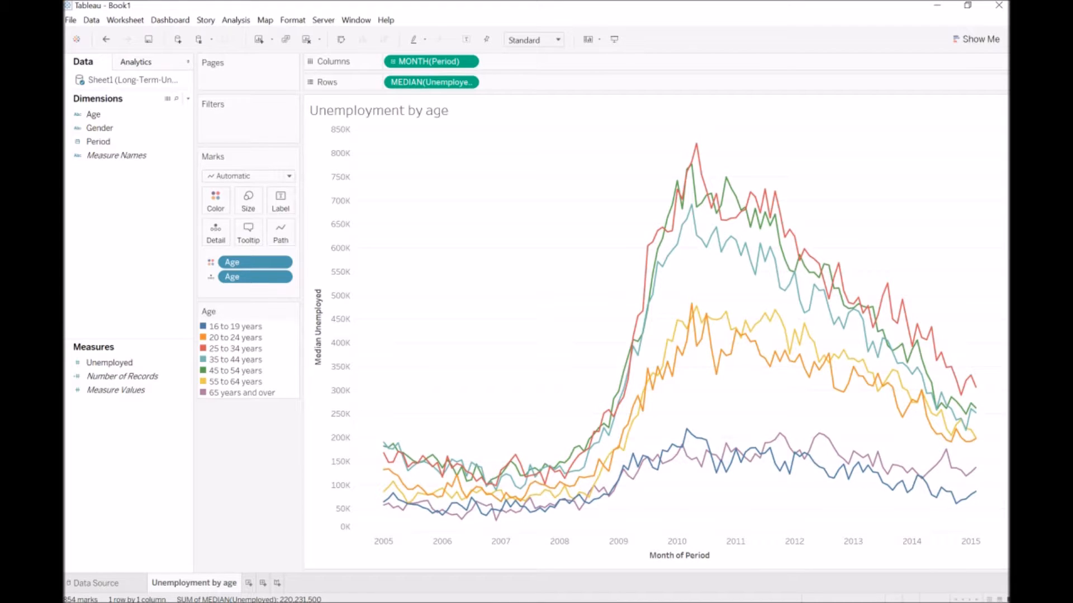
- Split the age-coloured chart into rows by Gender, and remove Gender from the view again
click(99, 128)
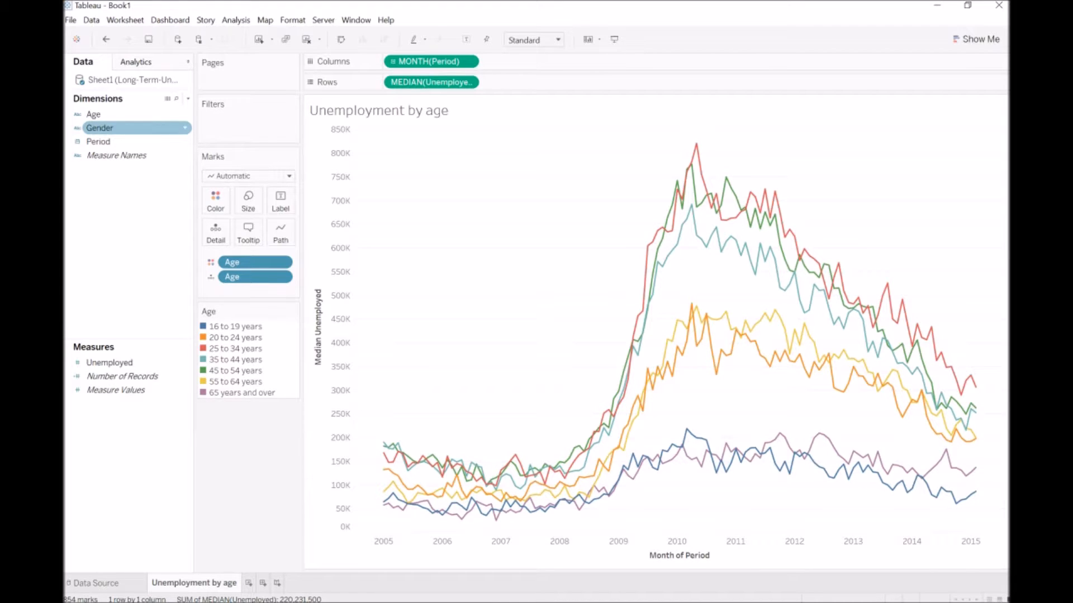
drag(100, 128, 408, 82)
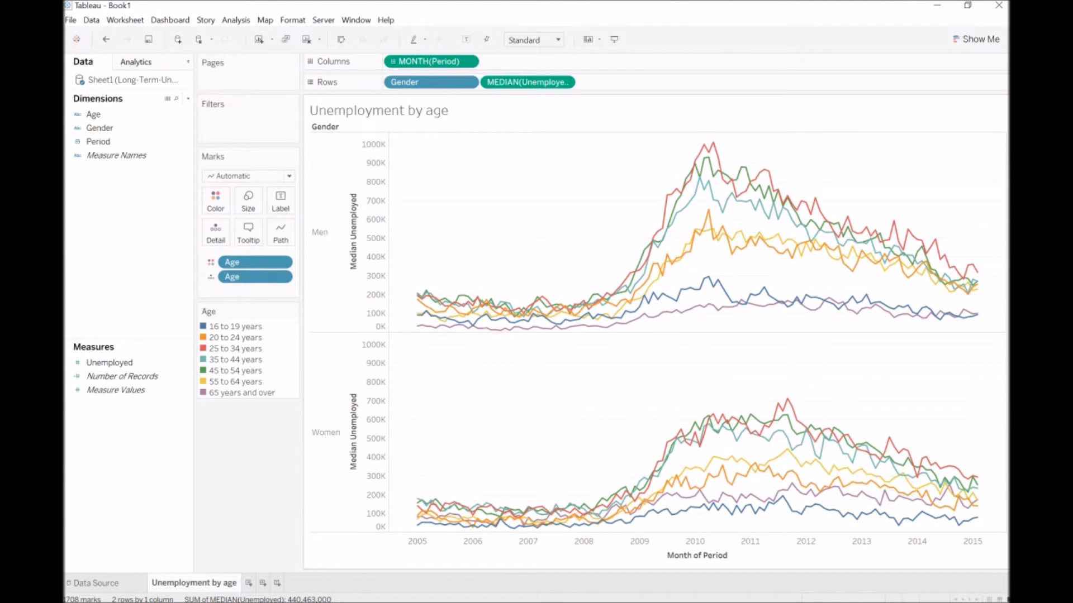
drag(414, 82, 145, 196)
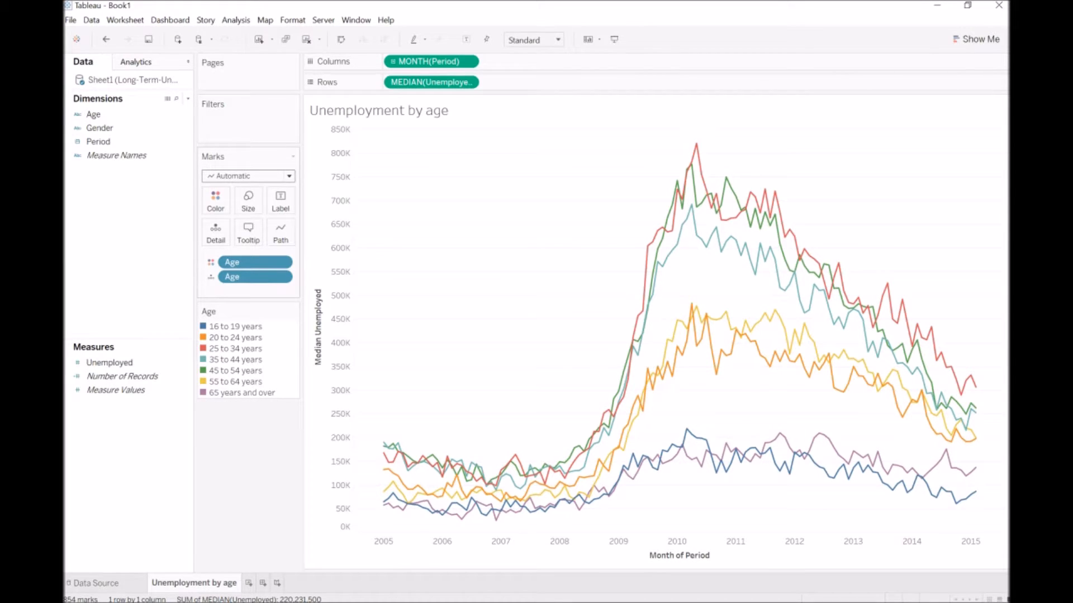
- Set the chart's mark type to Shape to plot the age-coloured data as individual points
click(249, 176)
click(224, 263)
mouse_move(658, 250)
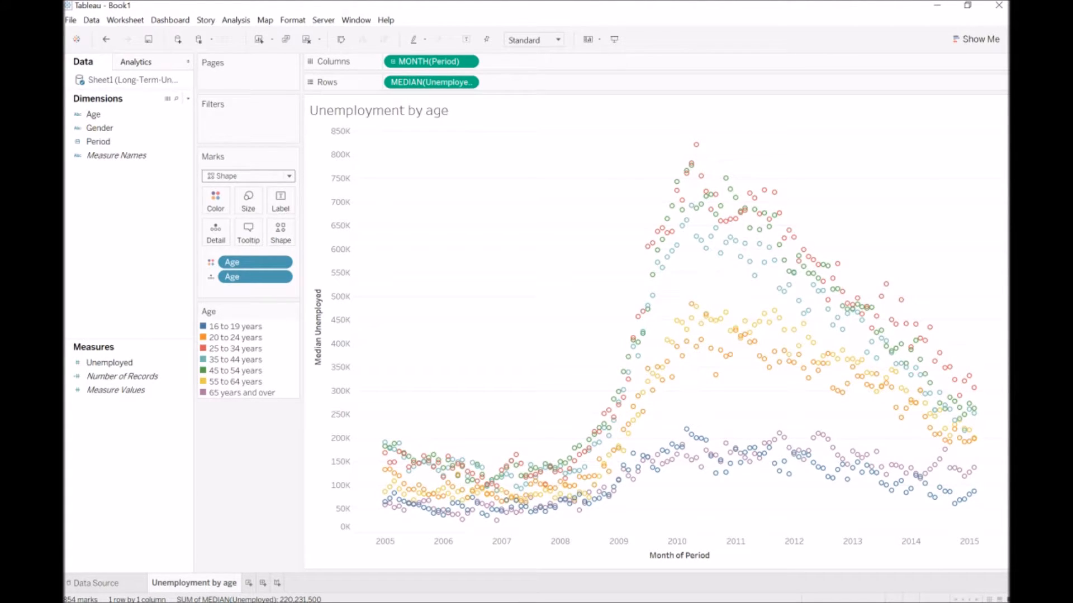
- Add Gender as a filter with all of its values selected
drag(99, 127, 213, 127)
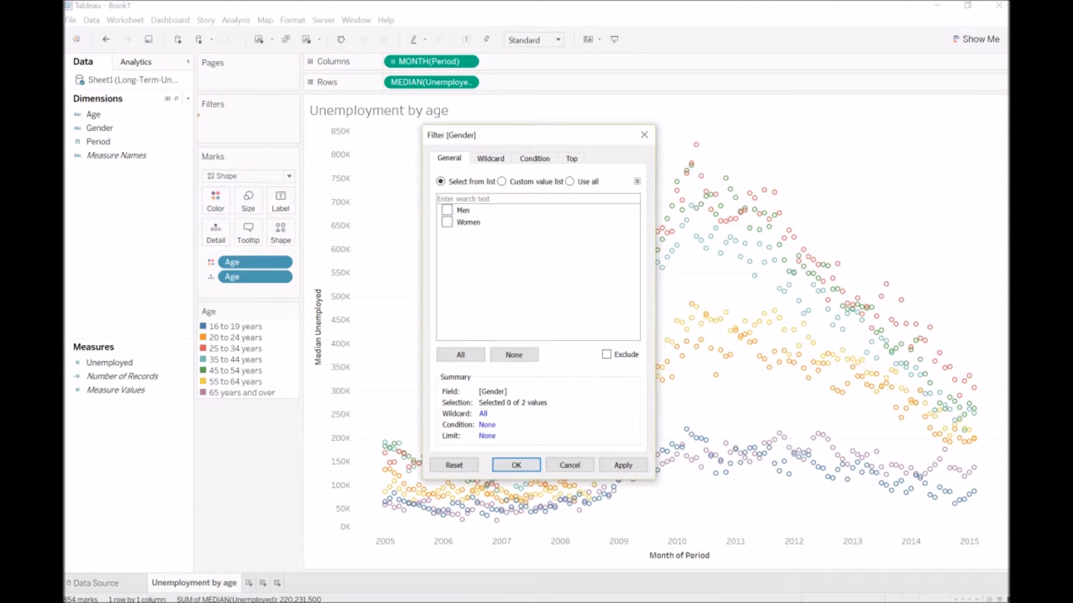
click(460, 355)
click(623, 465)
key(Return)
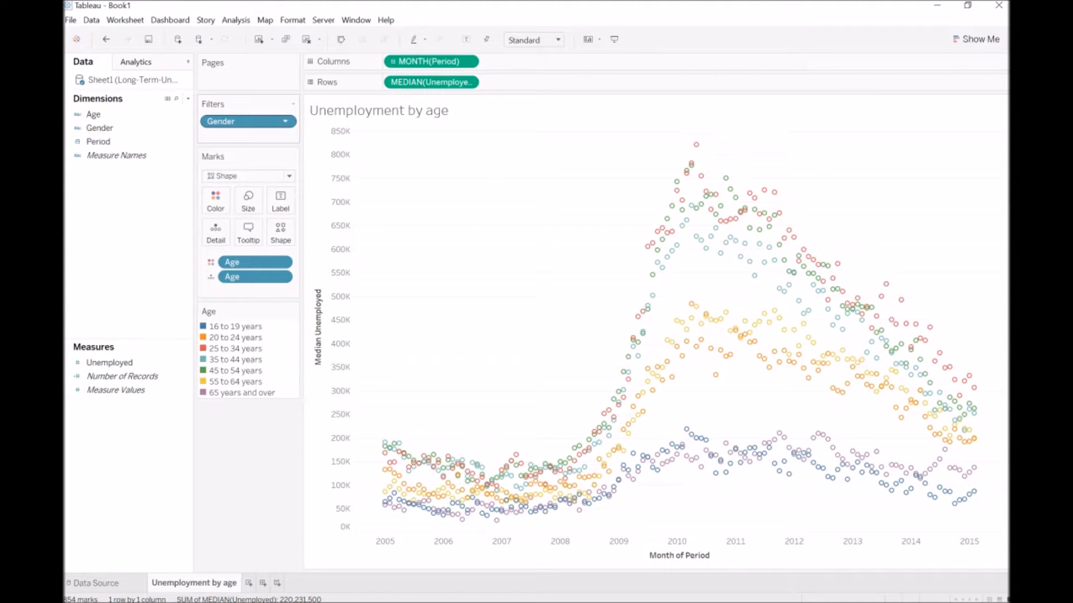
- Show the Gender filter control, place it below the Age legend, and make it a Single Value (list)
right_click(246, 122)
click(282, 146)
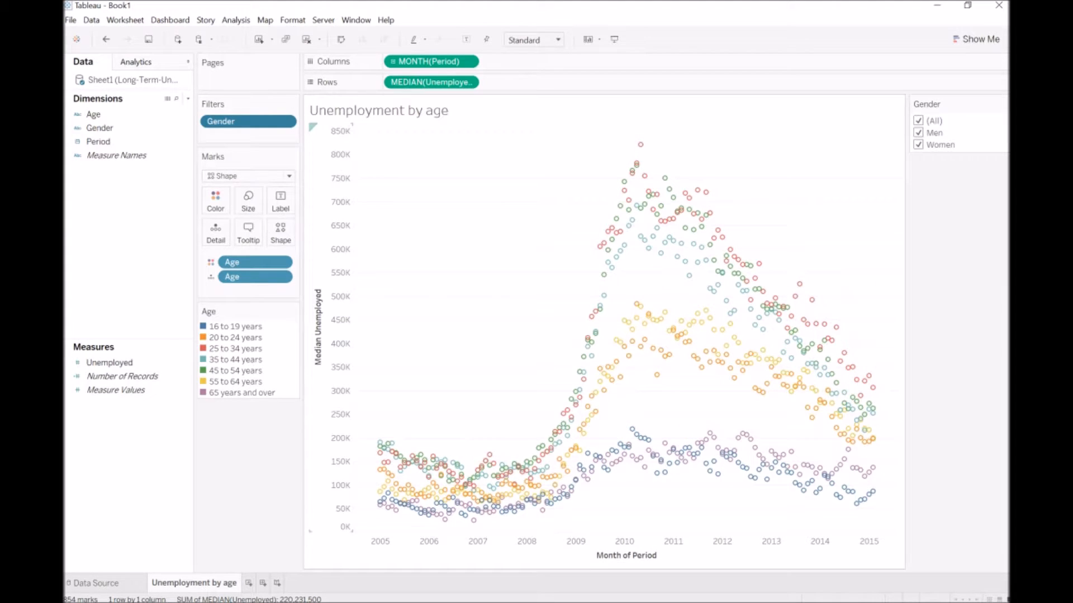
drag(945, 104, 247, 413)
click(293, 412)
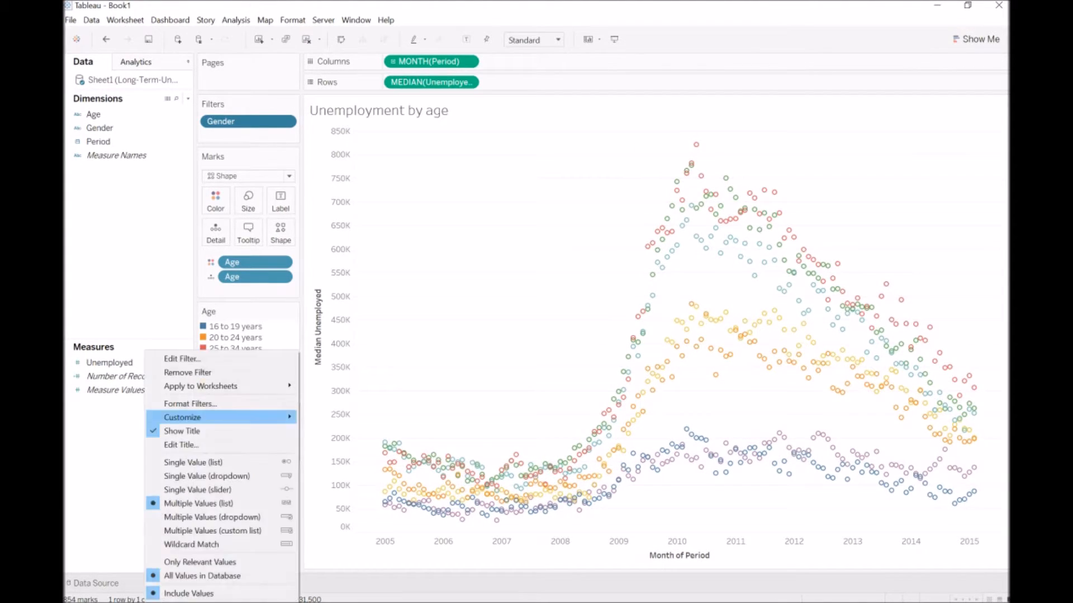
click(194, 463)
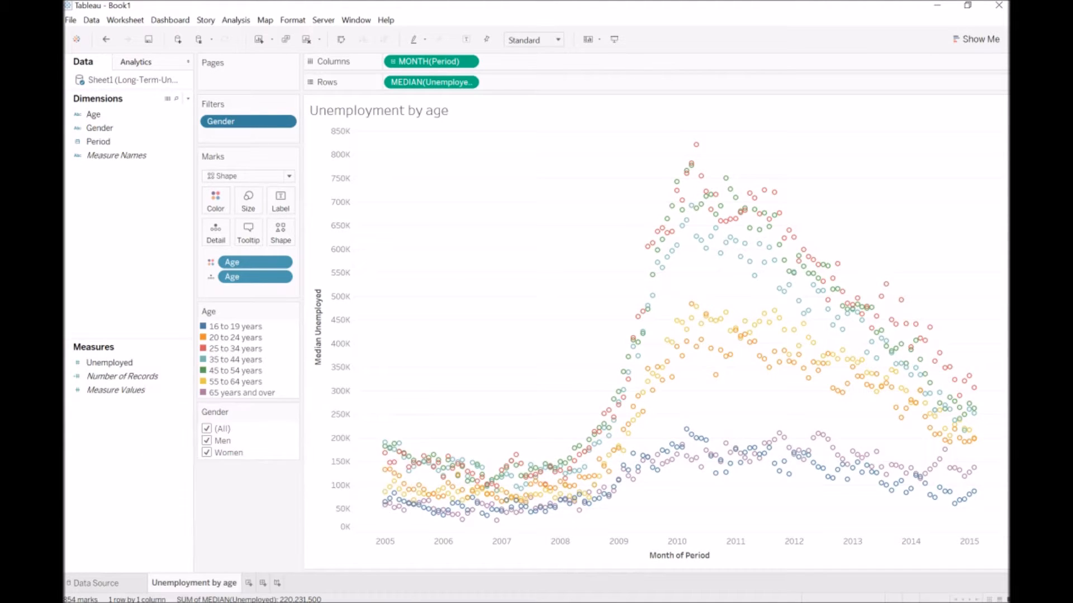
- Filter the chart by single genders with the Gender filter control, and return it to (All)
click(224, 452)
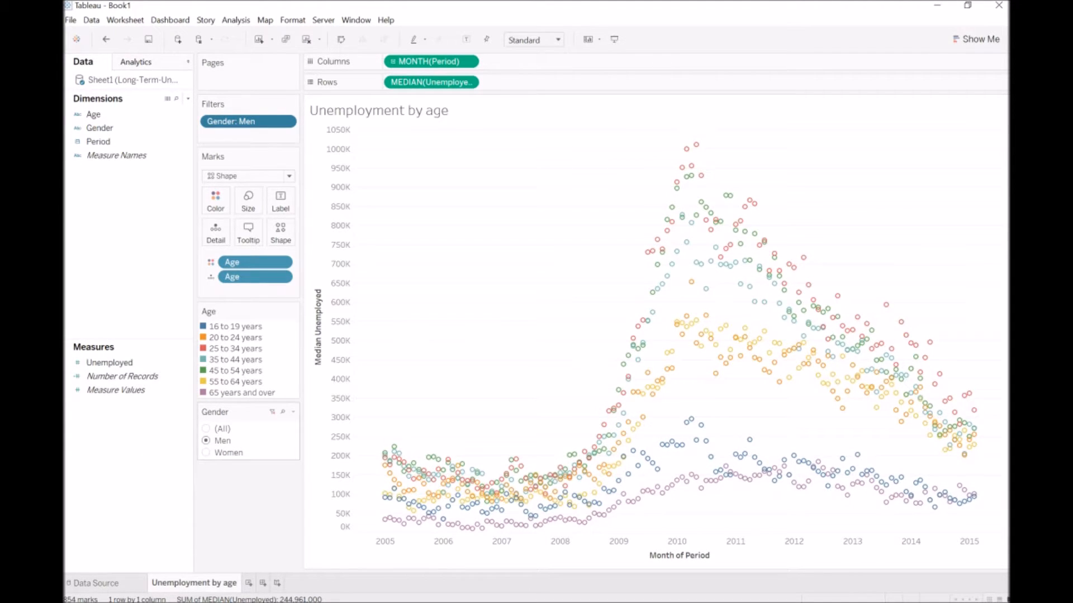
click(223, 441)
click(222, 429)
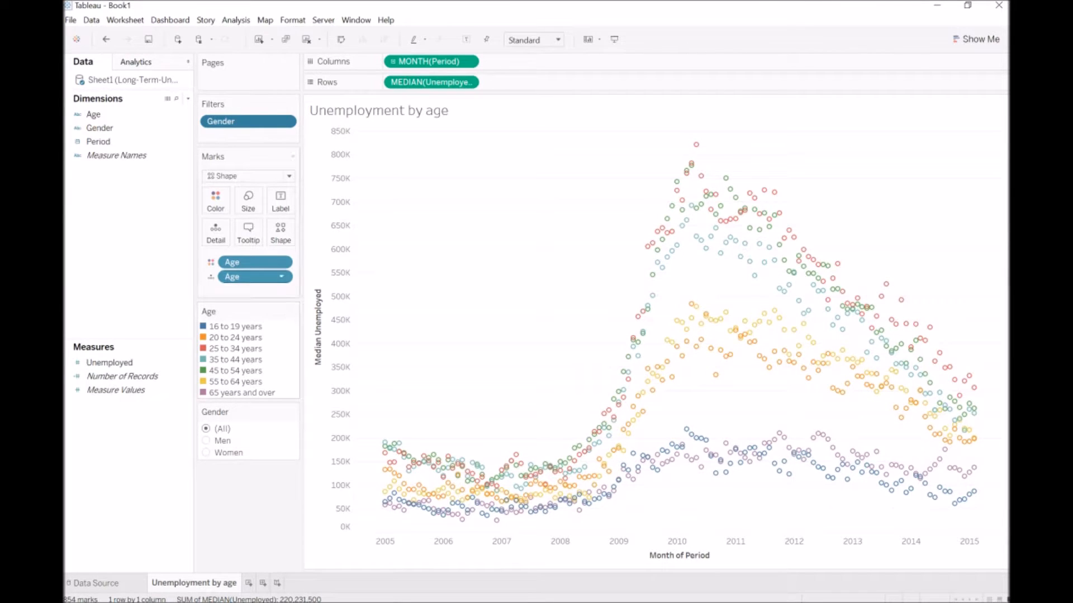
- Add Age as a filter with all age groups selected, and show its filter control below the Gender filter
drag(254, 262, 246, 131)
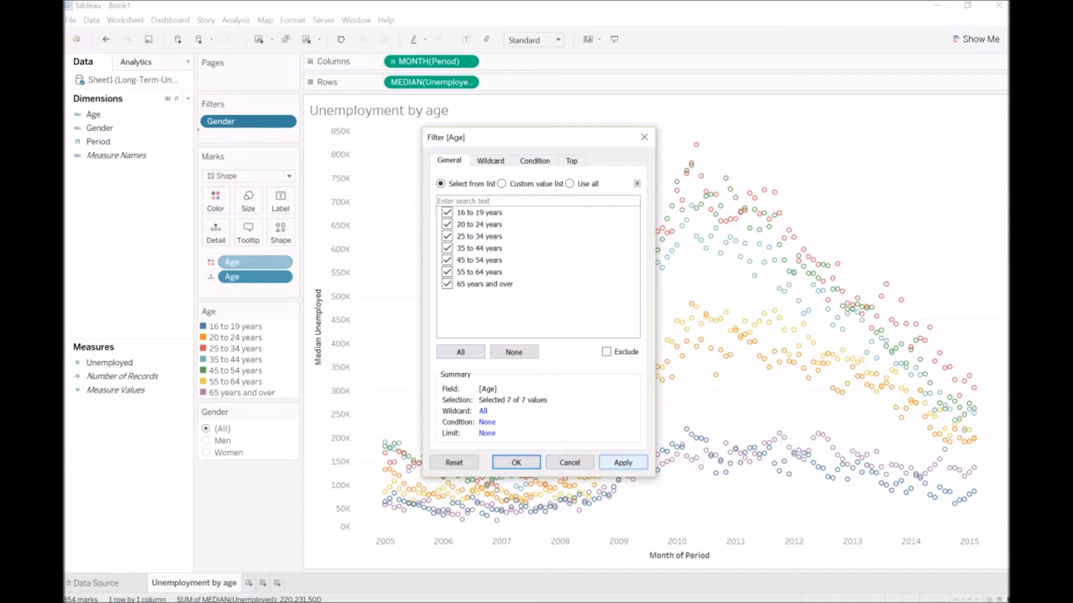
click(623, 463)
click(516, 462)
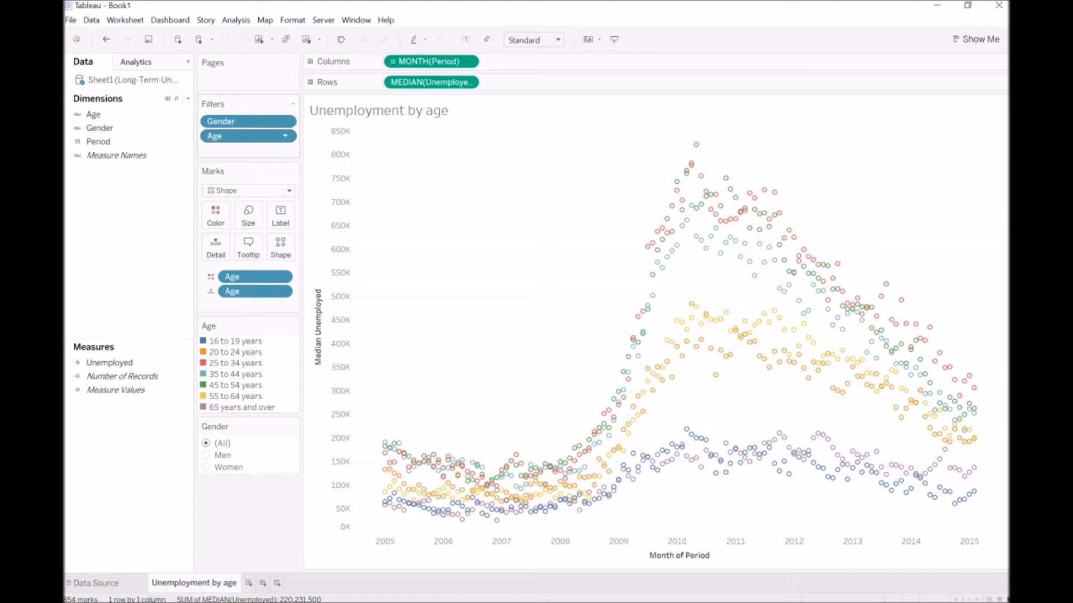
click(285, 135)
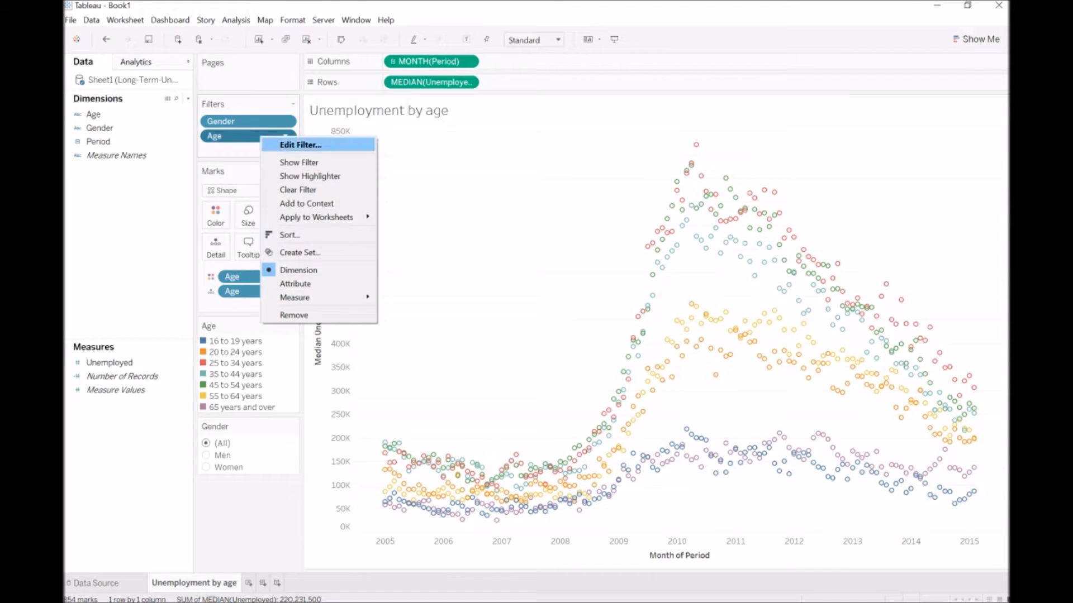
click(304, 162)
drag(944, 104, 248, 503)
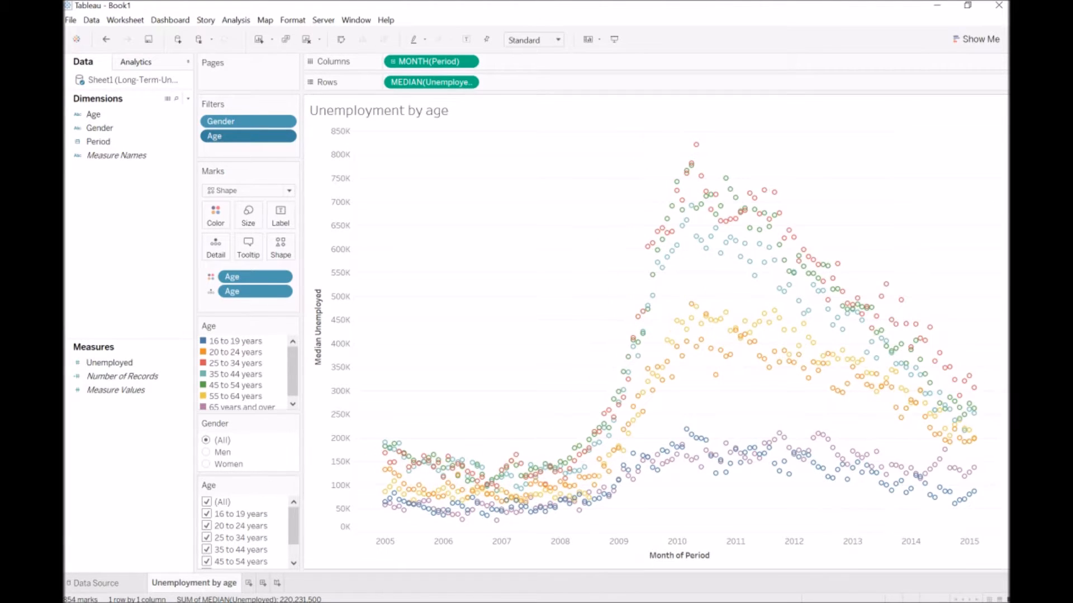
click(293, 404)
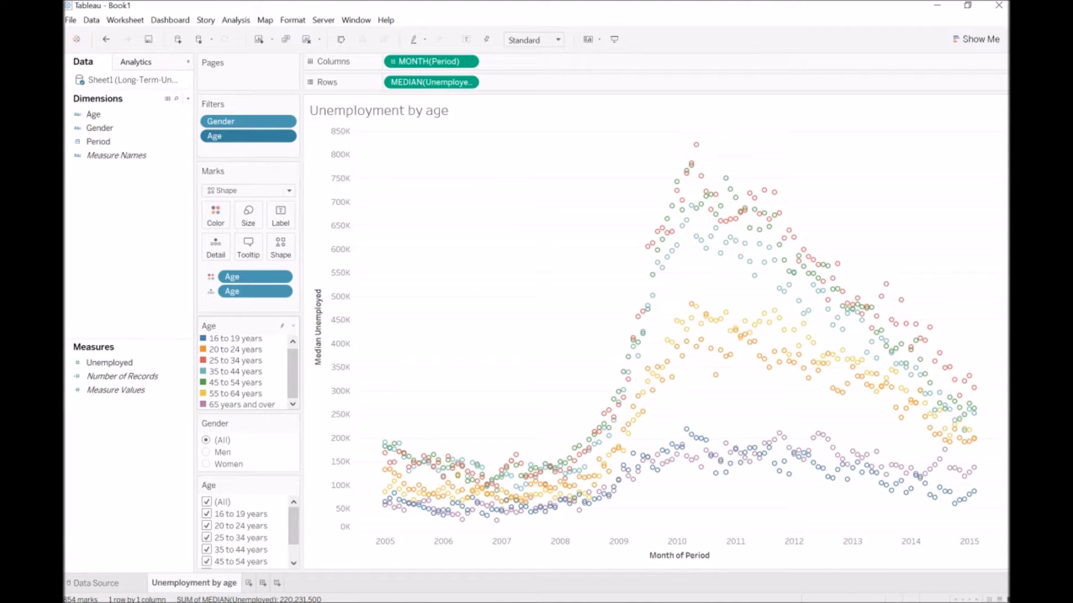
- Restrict the Age filter to 16 to 19 years and switch the Gender filter to Men, Women, and back to Men
click(206, 501)
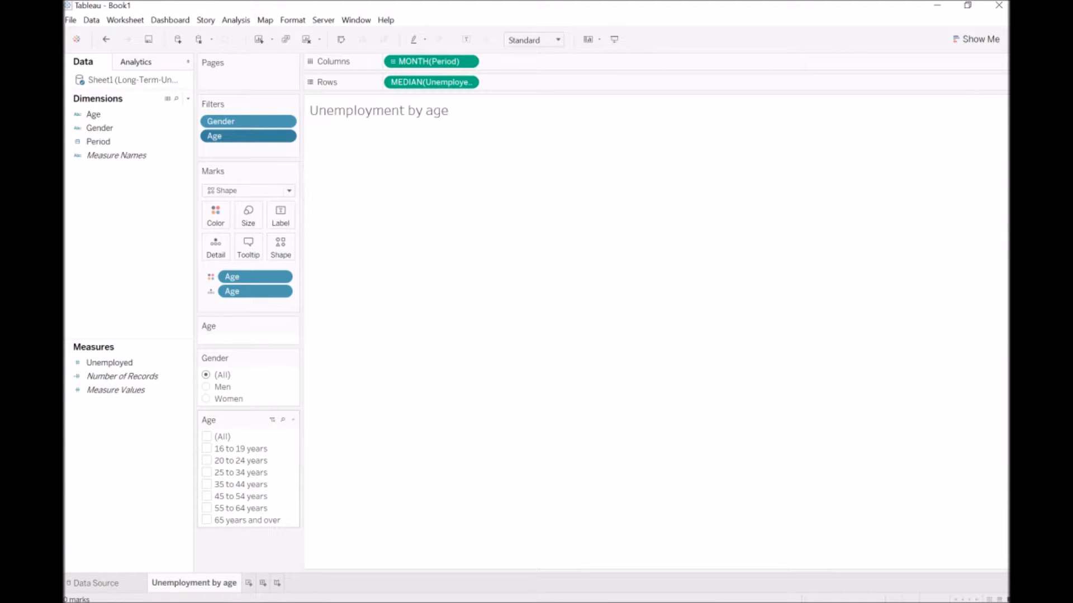
click(207, 449)
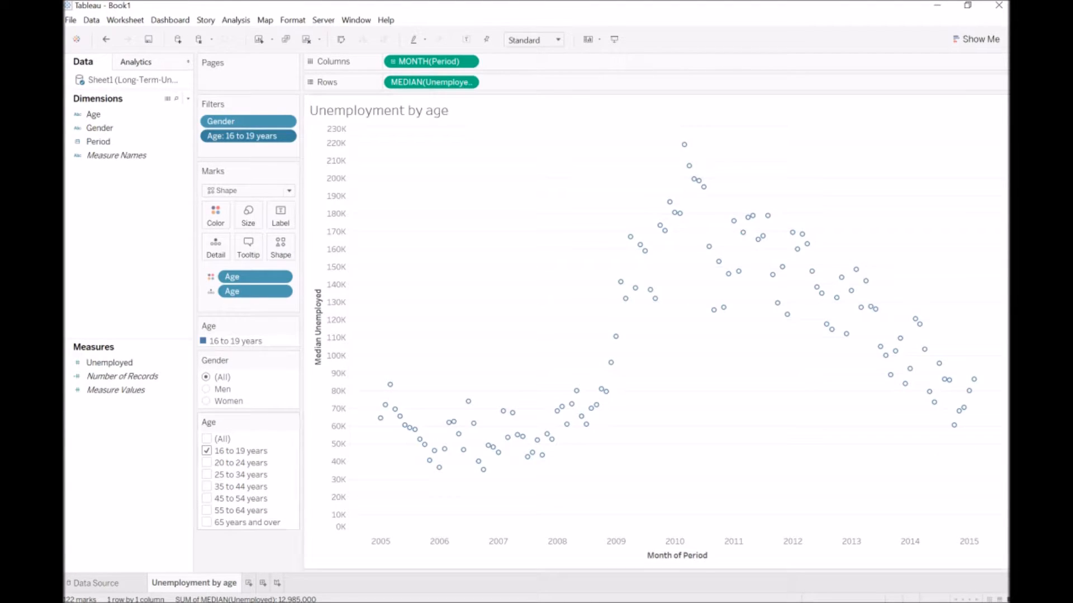
click(206, 389)
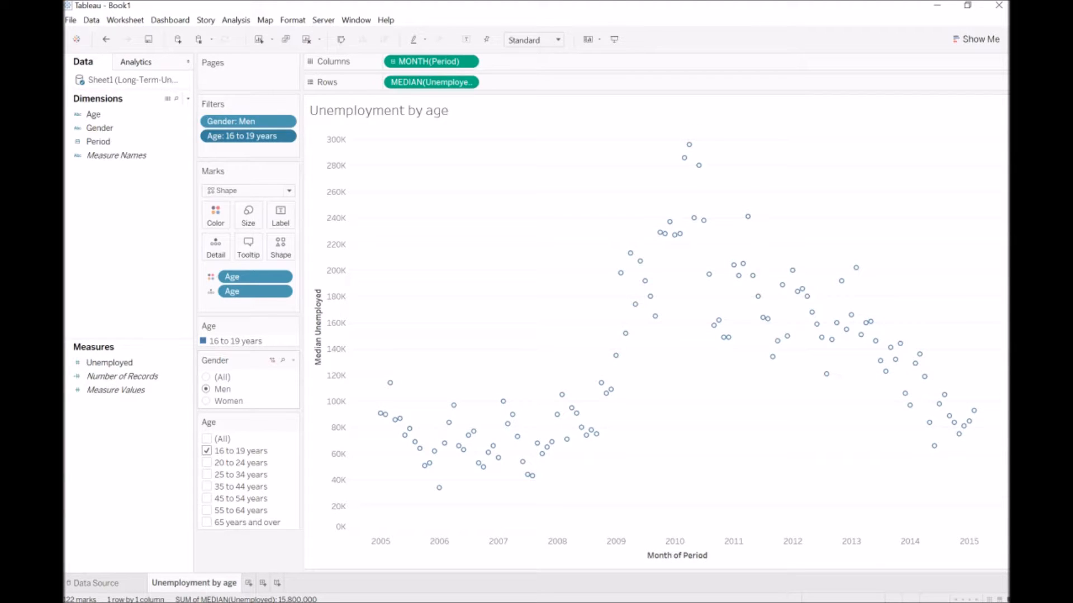
click(206, 401)
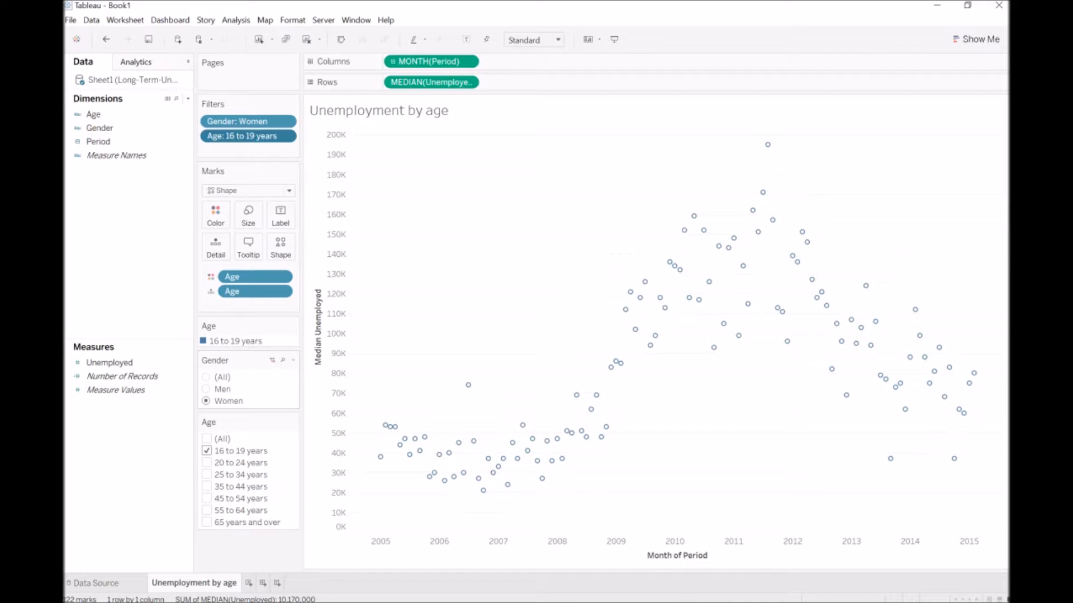
click(206, 389)
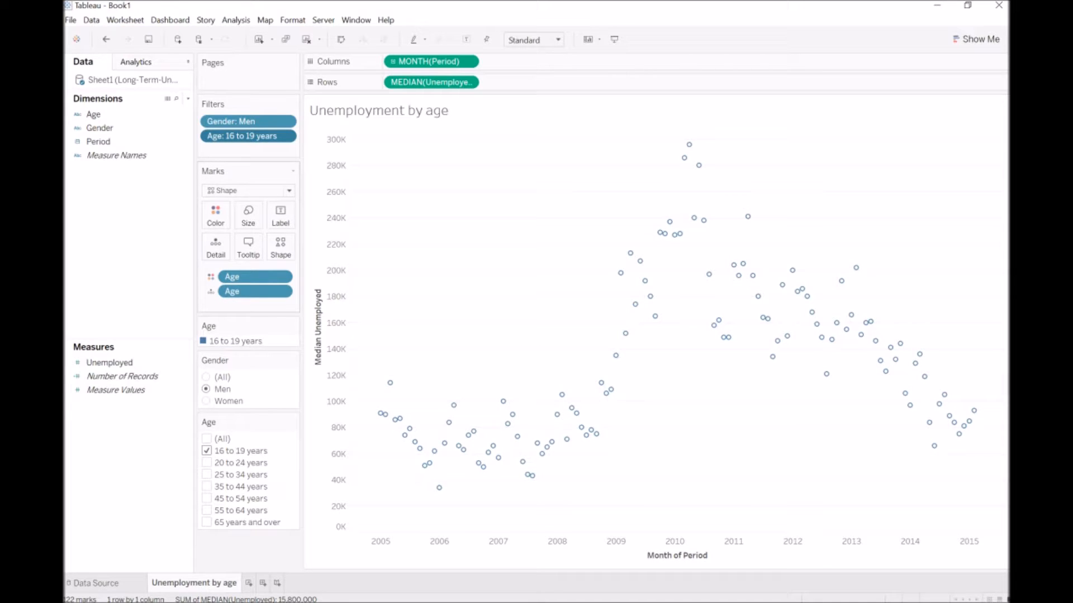
- Colour the points by Gender instead of Age, and switch the Gender filter through (All), Women and Men
click(99, 128)
drag(99, 128, 220, 215)
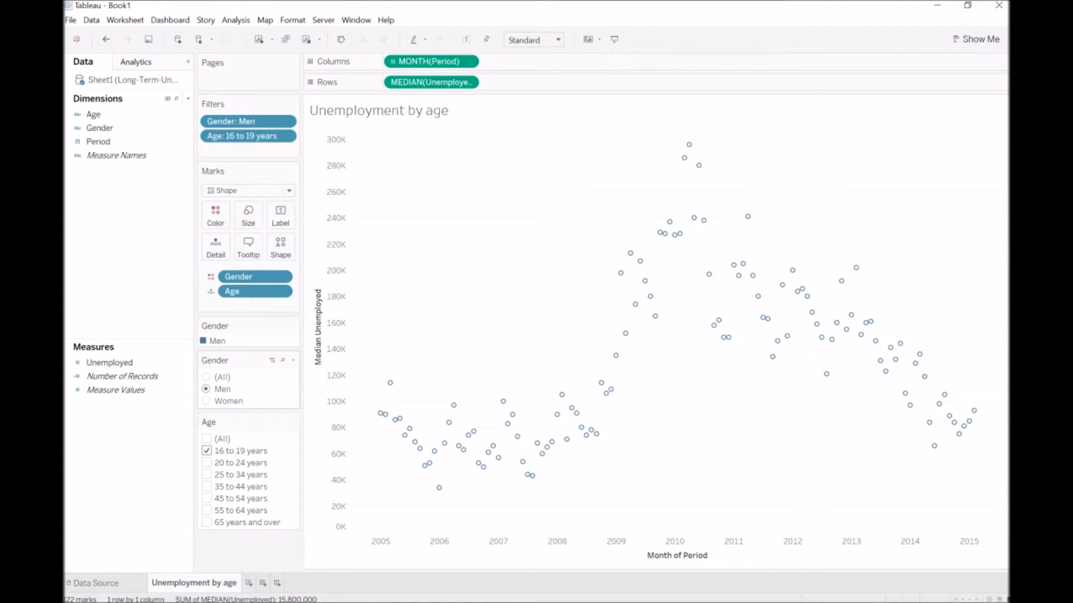
click(206, 377)
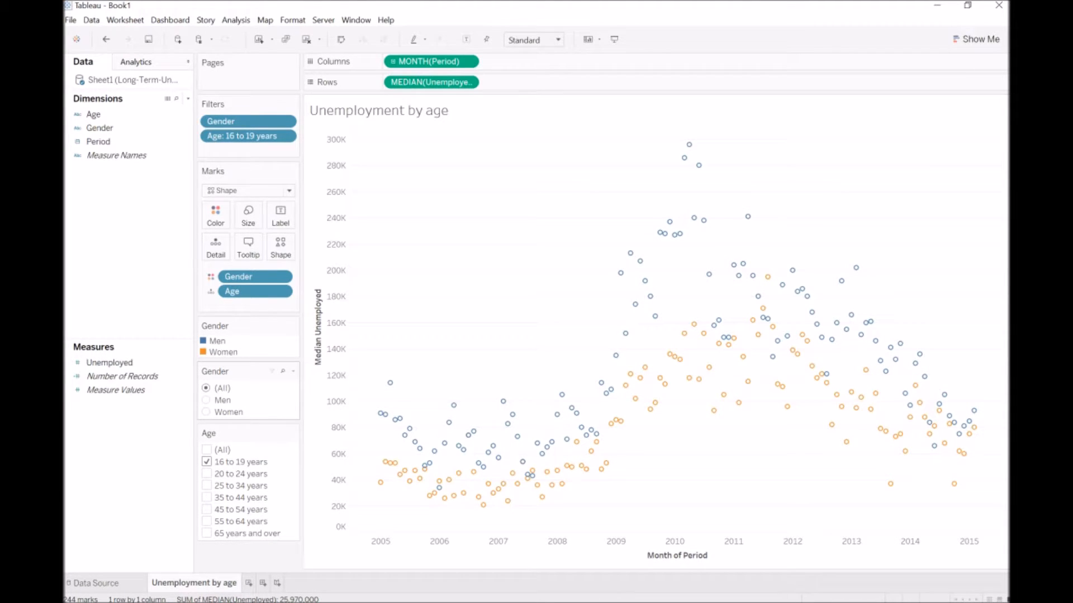
click(207, 412)
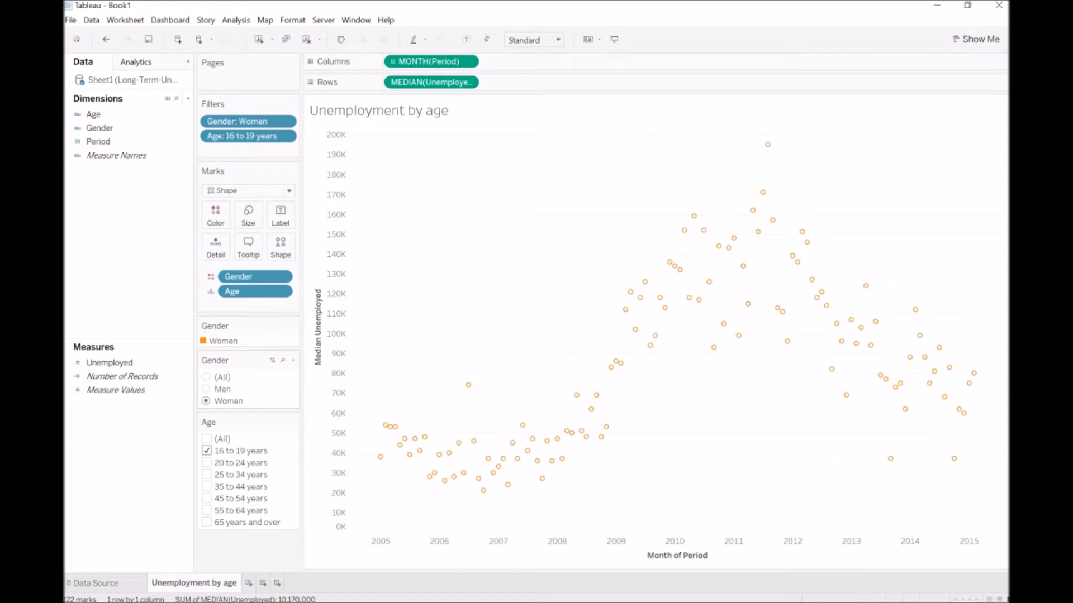
click(206, 389)
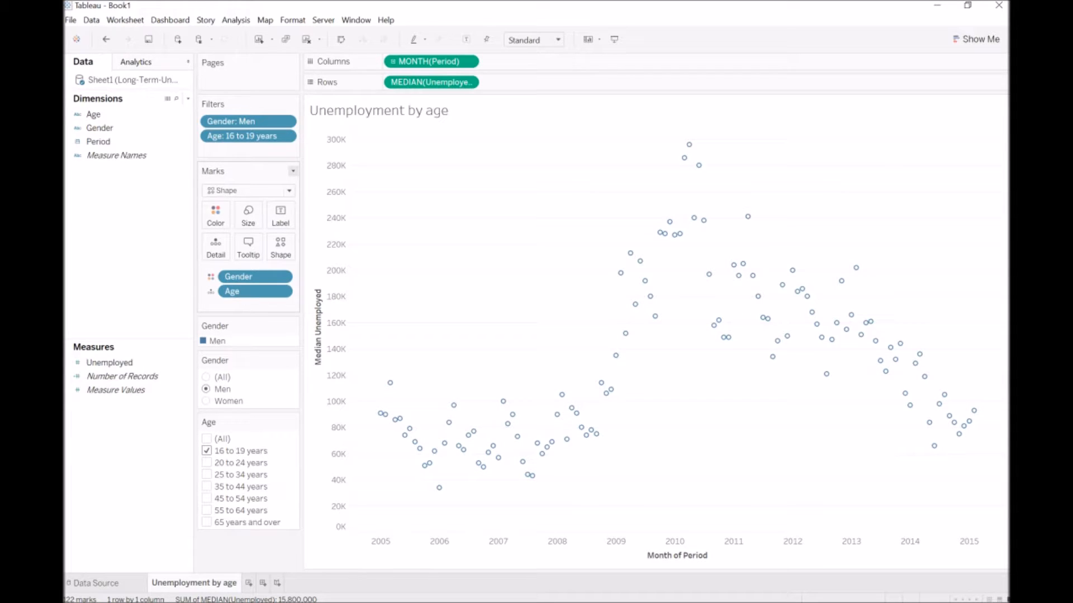
- Set the mark type to Line, and reset both the Age and Gender filters to (All)
click(249, 191)
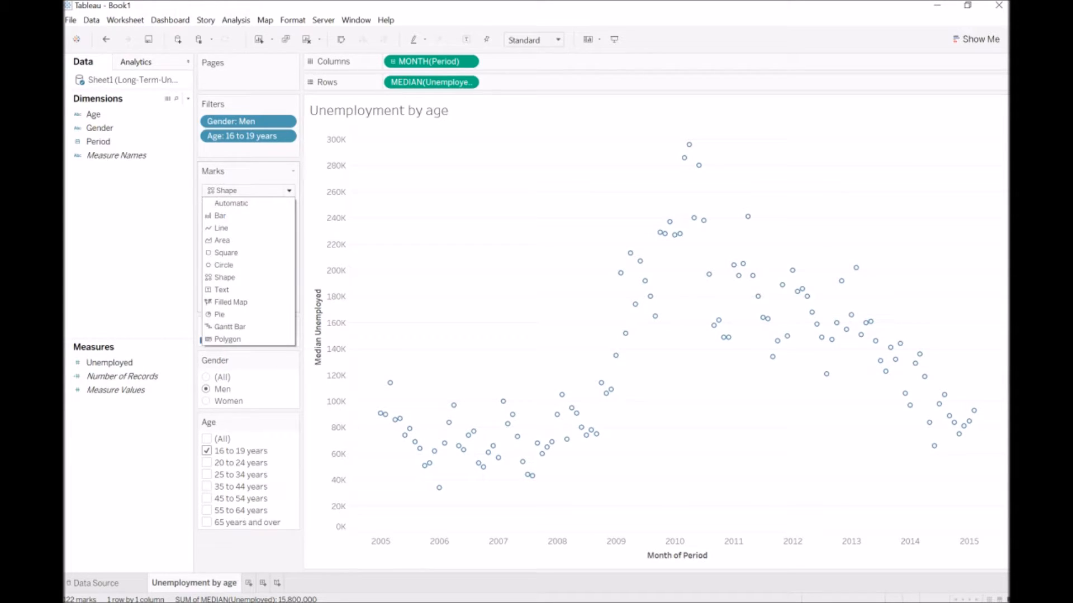
click(221, 228)
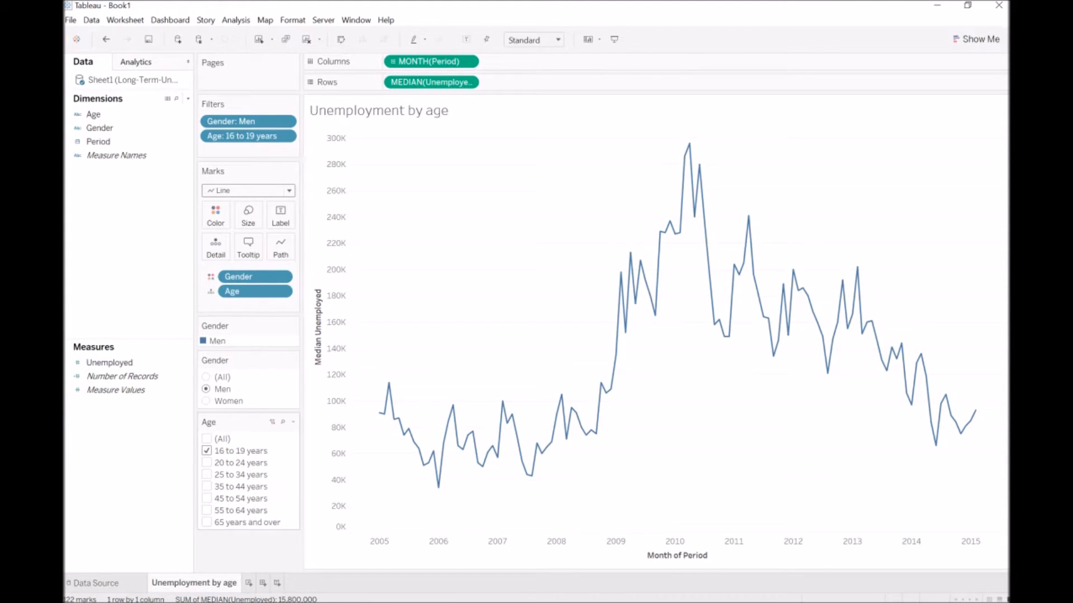
click(207, 438)
click(206, 377)
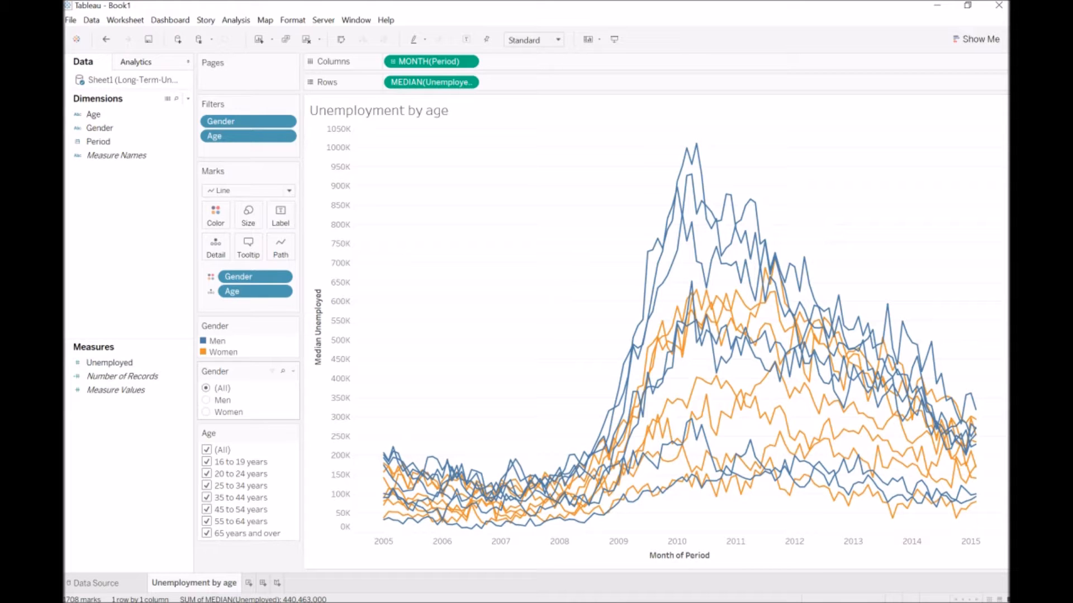
- Replace Gender with Age as the line colour, and place the Age legend below the Age filter control
drag(246, 277, 140, 268)
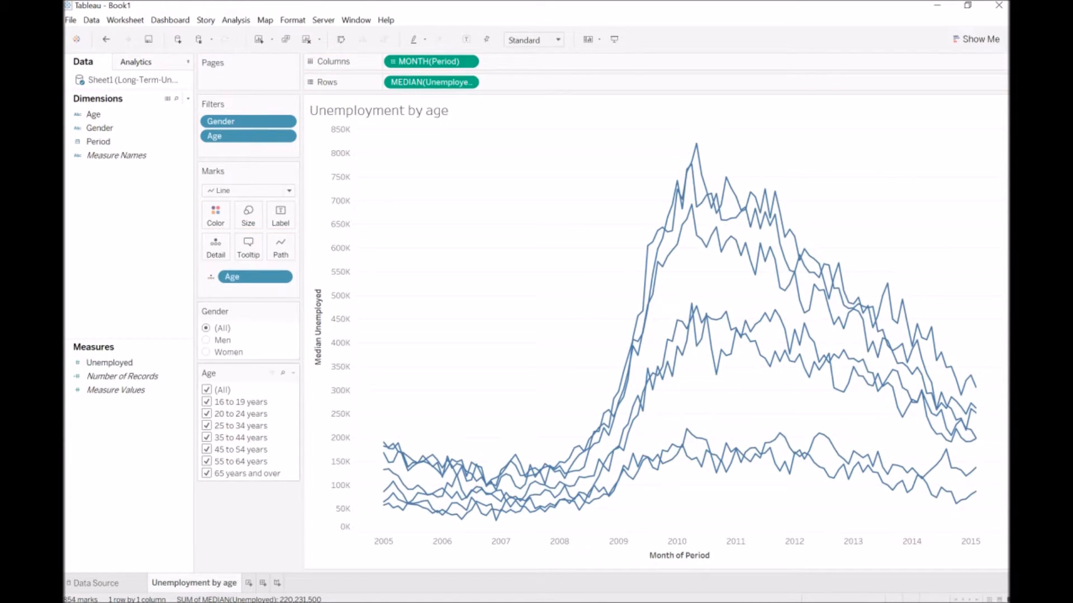
drag(234, 277, 215, 216)
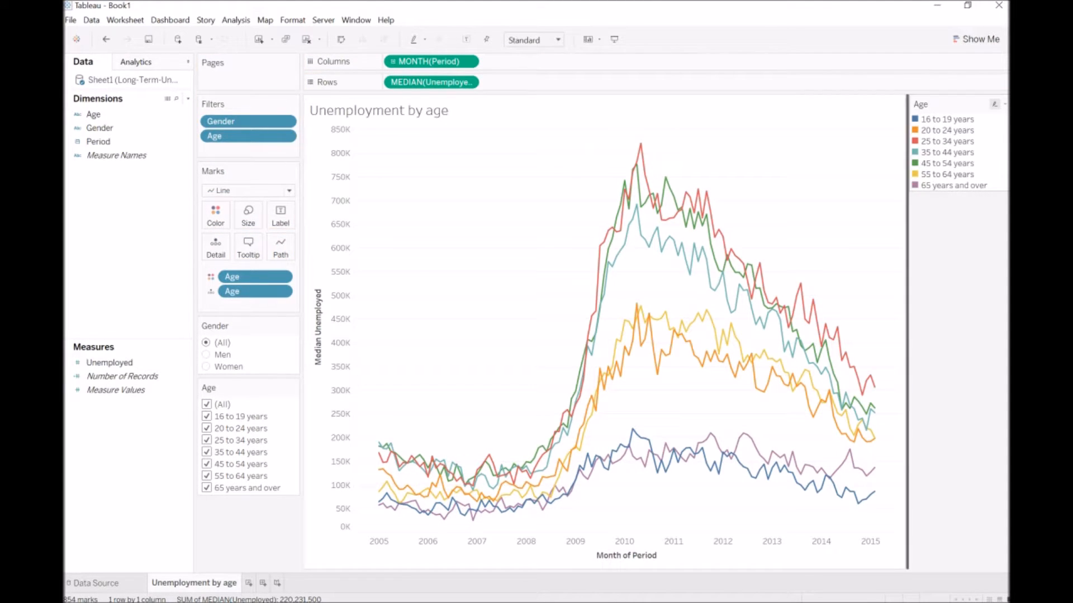
drag(922, 104, 248, 496)
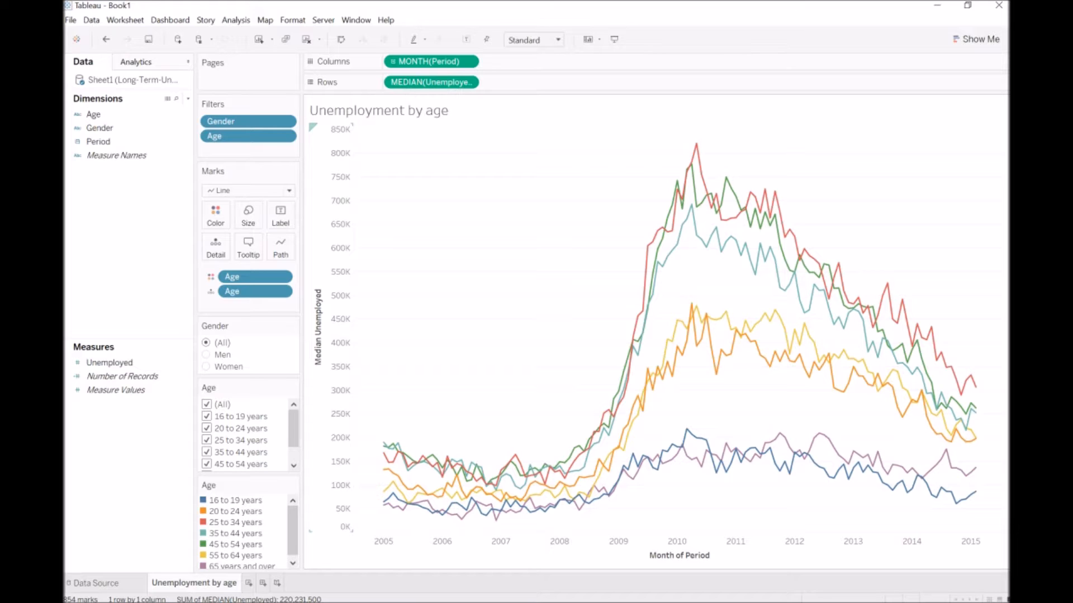
- Try the data as packed bubbles and as a treemap, and undo both to return to the line chart
click(976, 39)
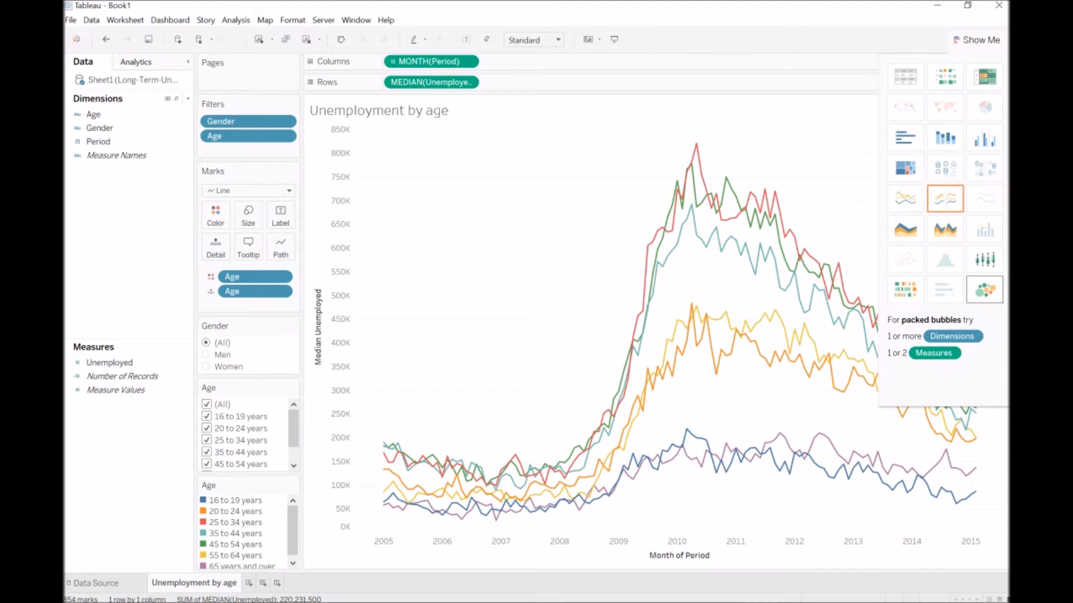
click(984, 289)
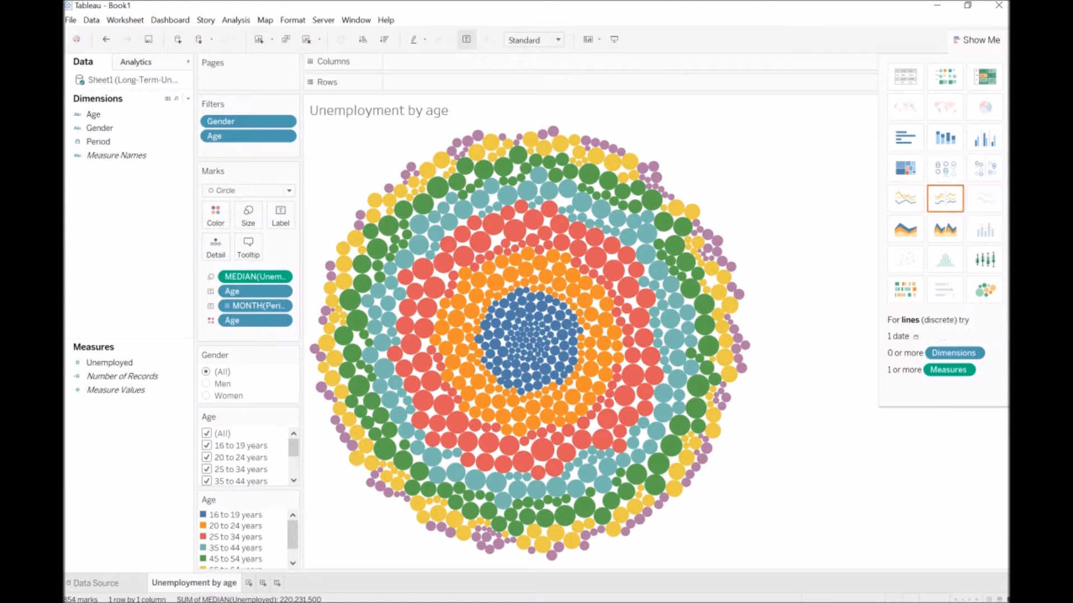
click(905, 168)
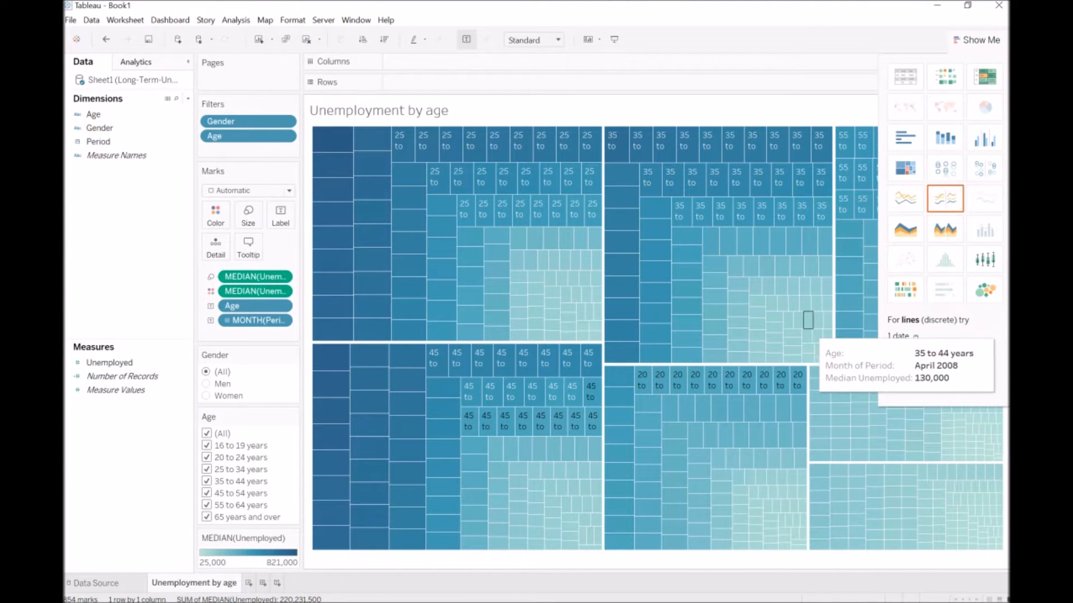
click(975, 40)
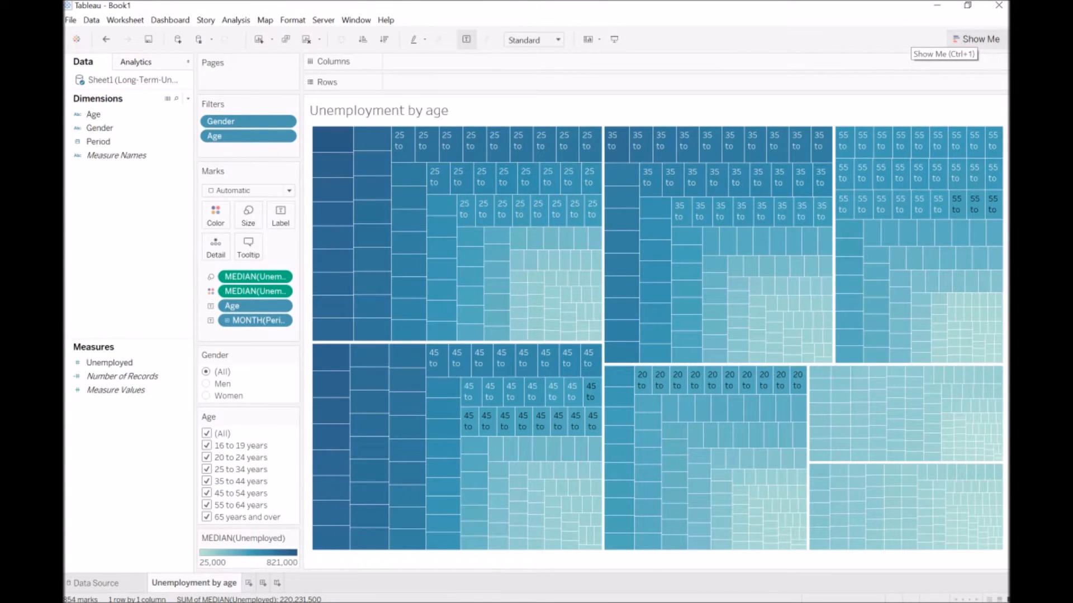
key(ctrl+z)
key(ctrl+z)
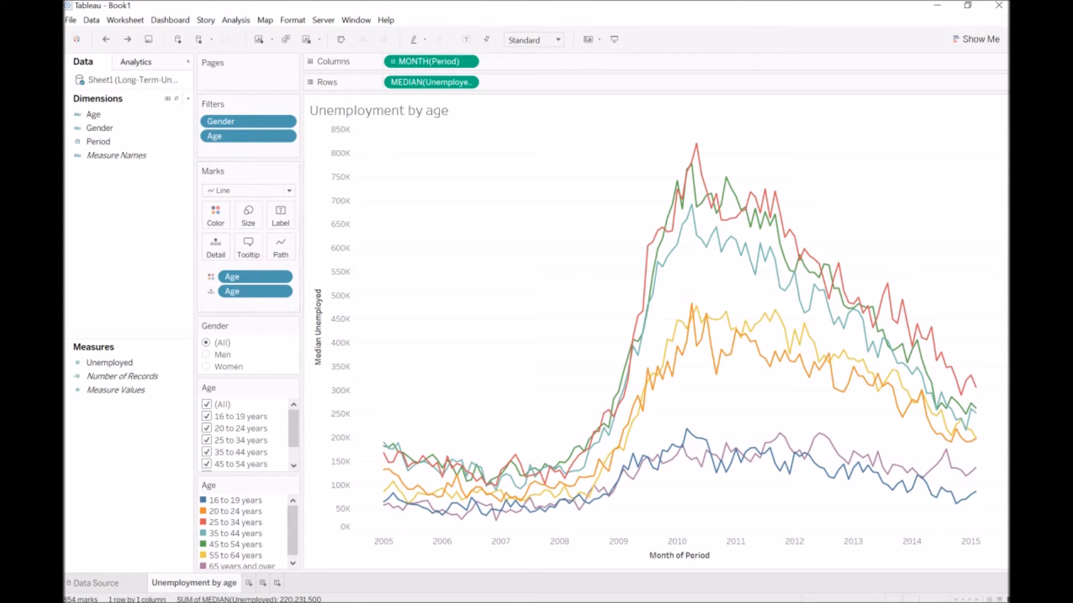
- Convert the line chart into a continuous area chart using Show Me
click(975, 39)
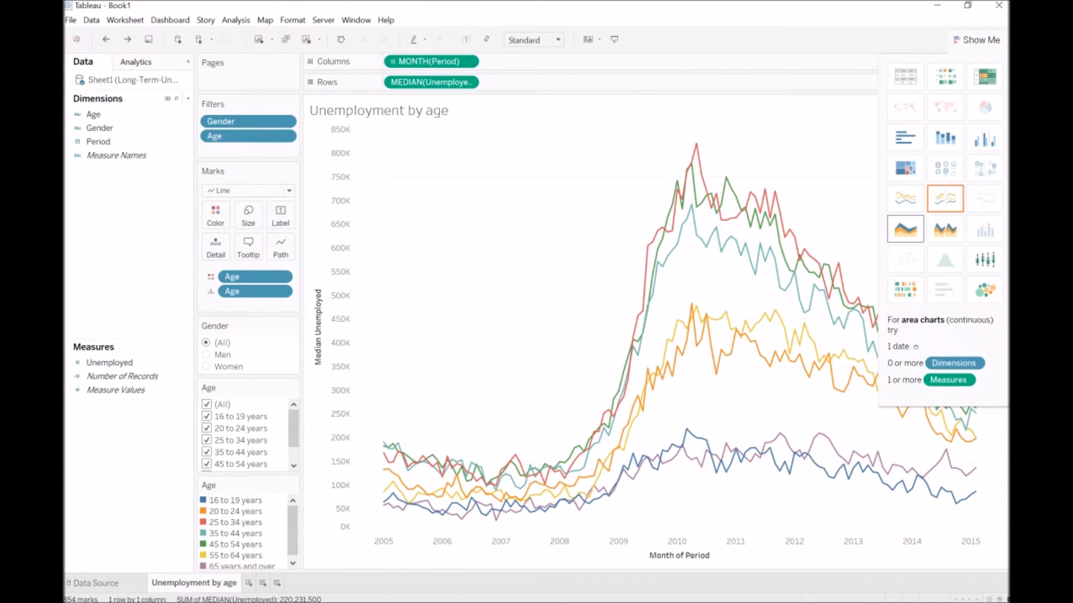
click(905, 229)
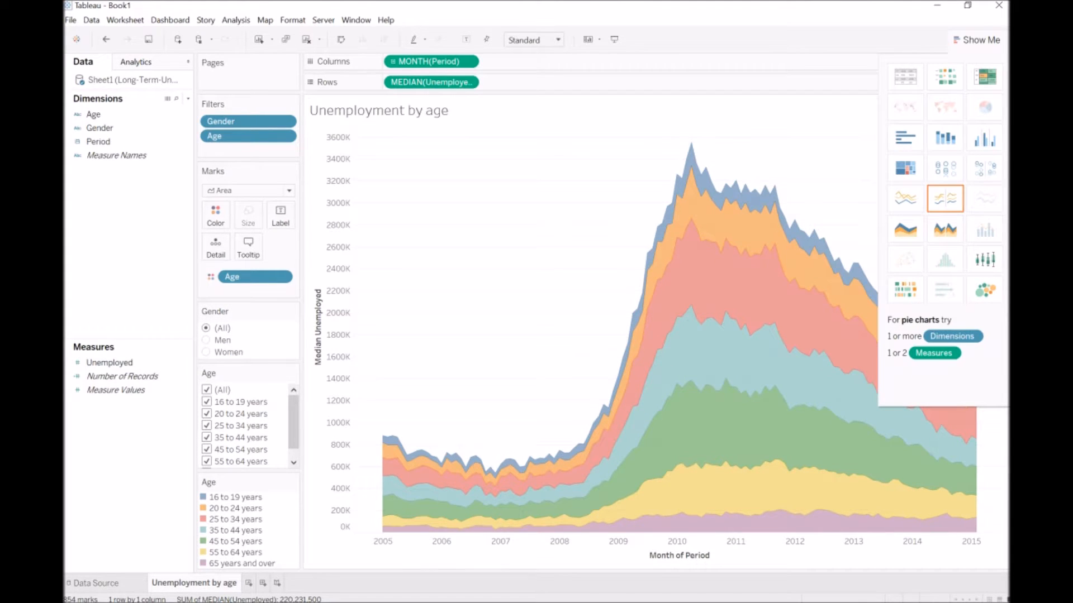
- Undo the conversion to a continuous area chart to return to the line chart
click(975, 39)
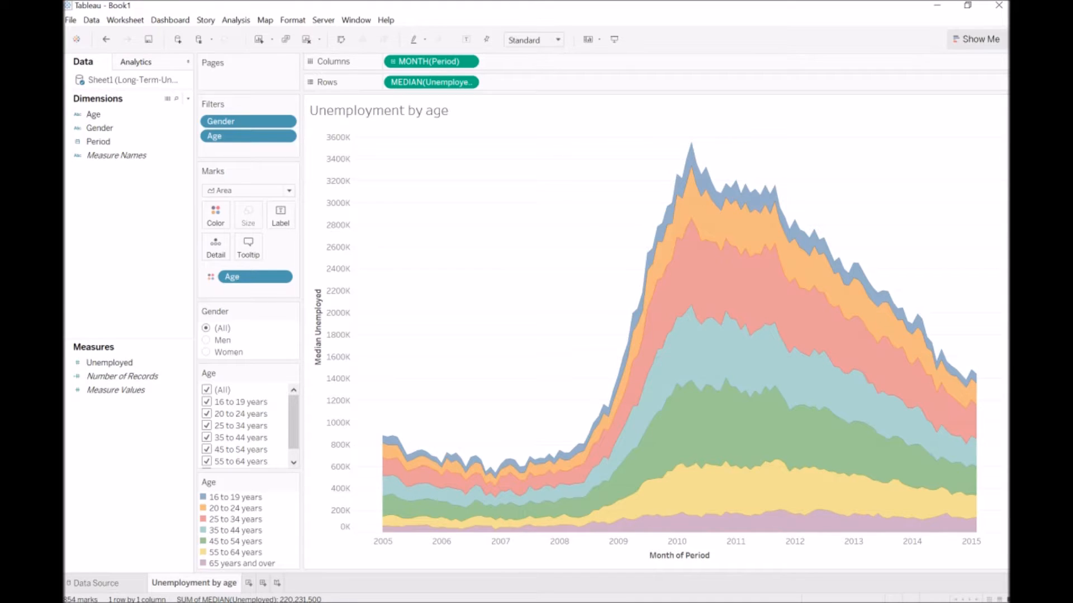
key(ctrl+z)
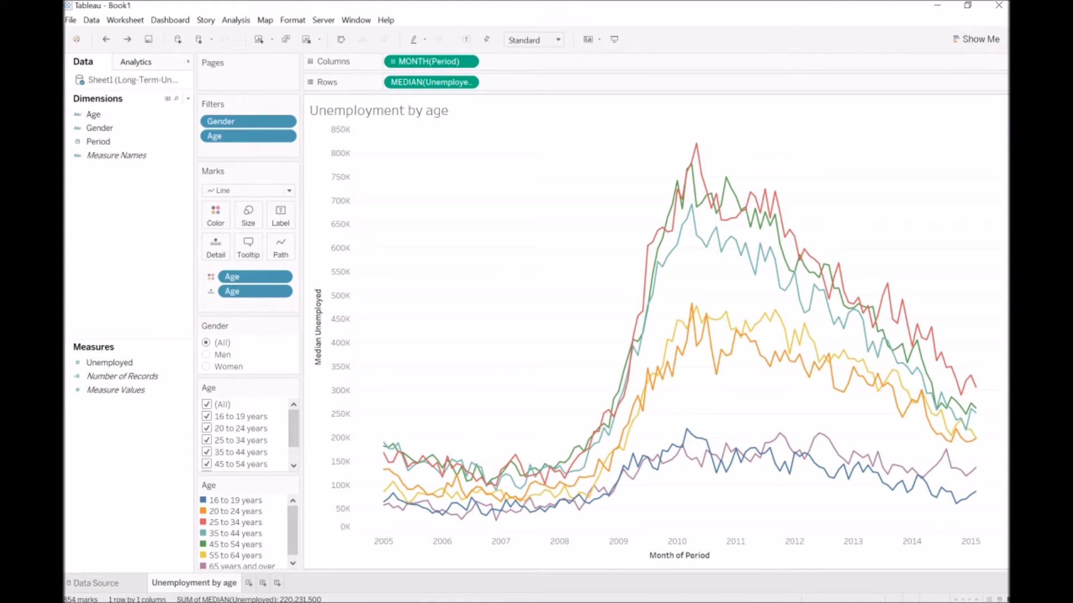
- Set the mark type to Area and label the areas with Age
click(249, 190)
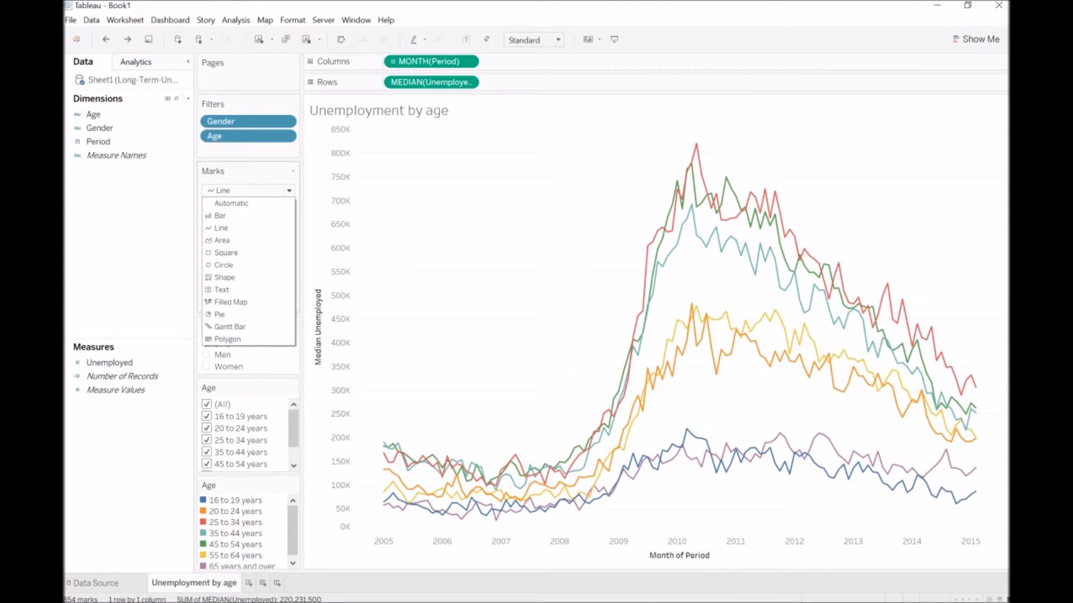
click(222, 240)
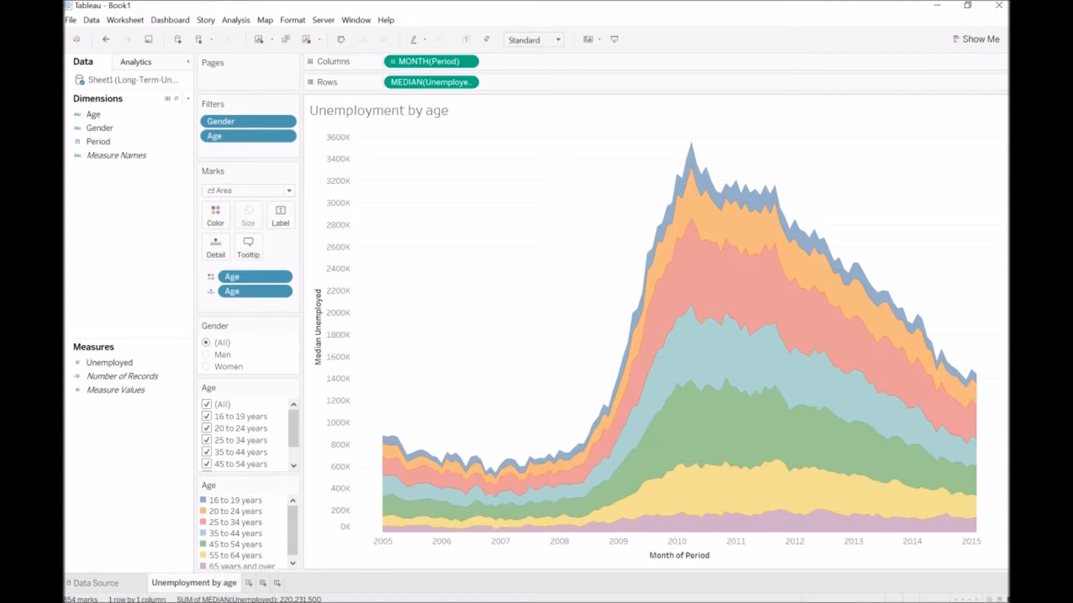
drag(240, 276, 274, 218)
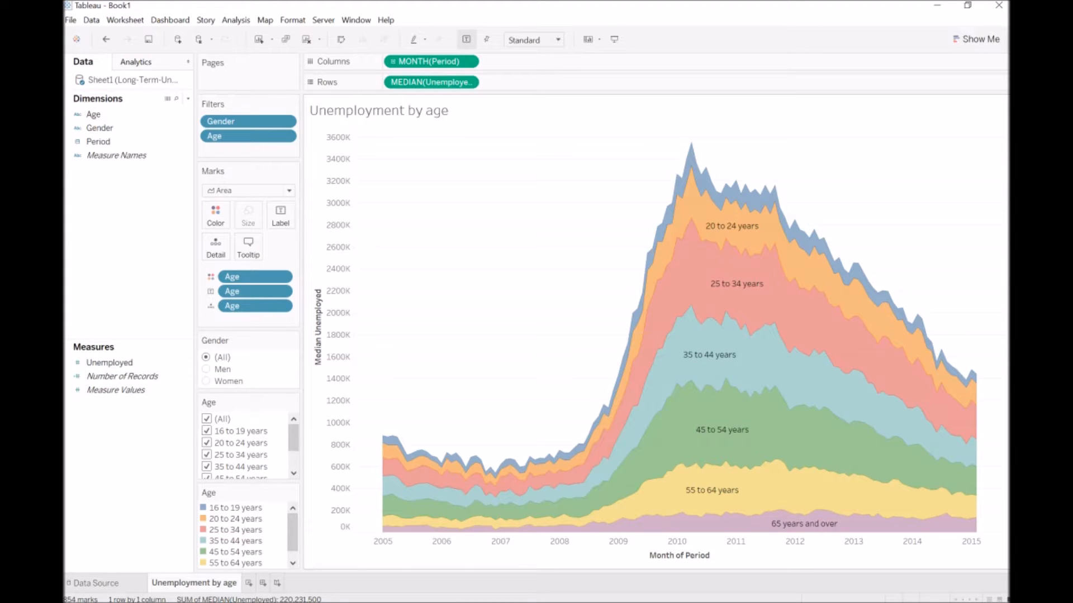
- Copy the area chart as an image with the preset title, view and color legend options, and paste it into the blank Word document
right_click(489, 239)
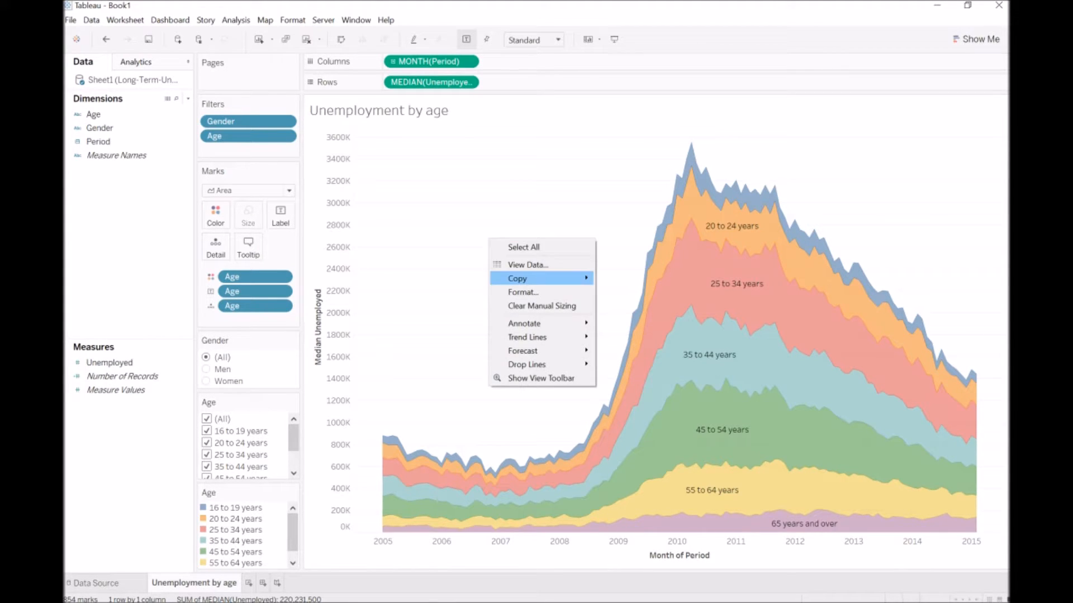
mouse_move(517, 278)
click(624, 308)
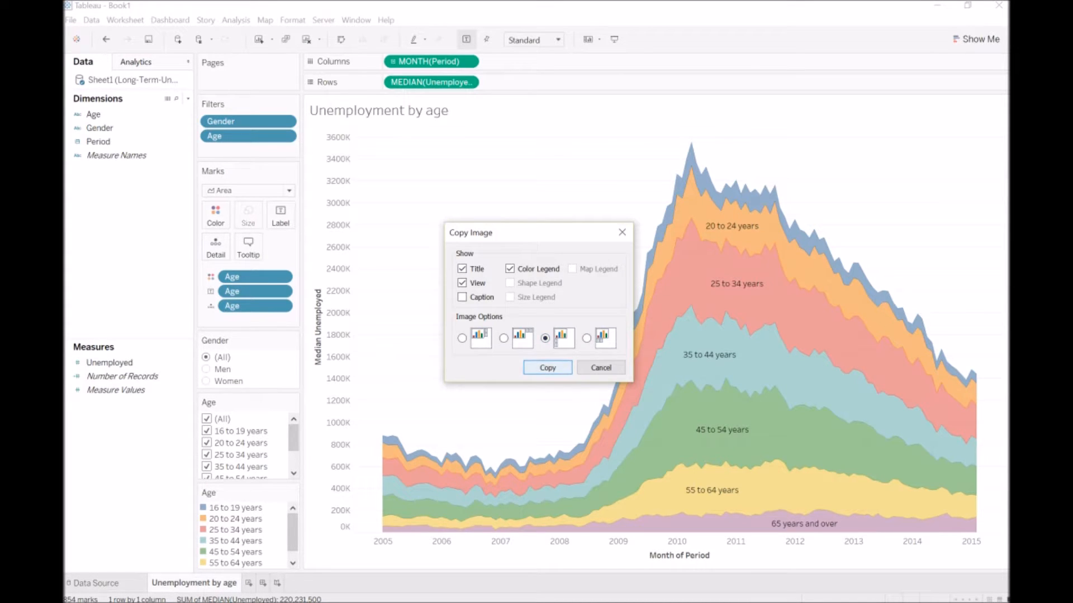
key(Return)
key(alt+Tab)
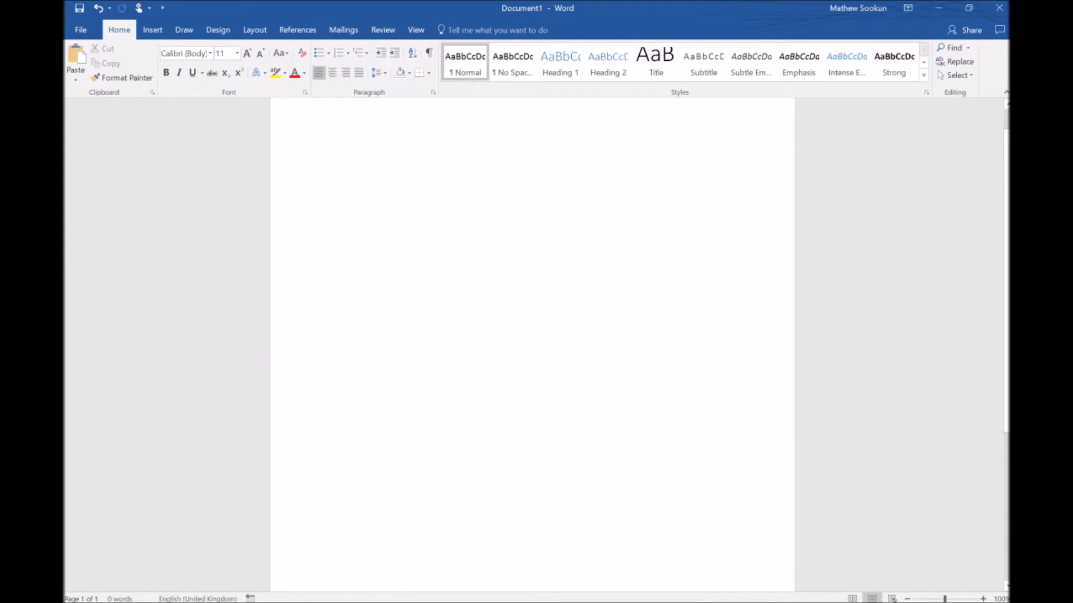
key(ctrl+v)
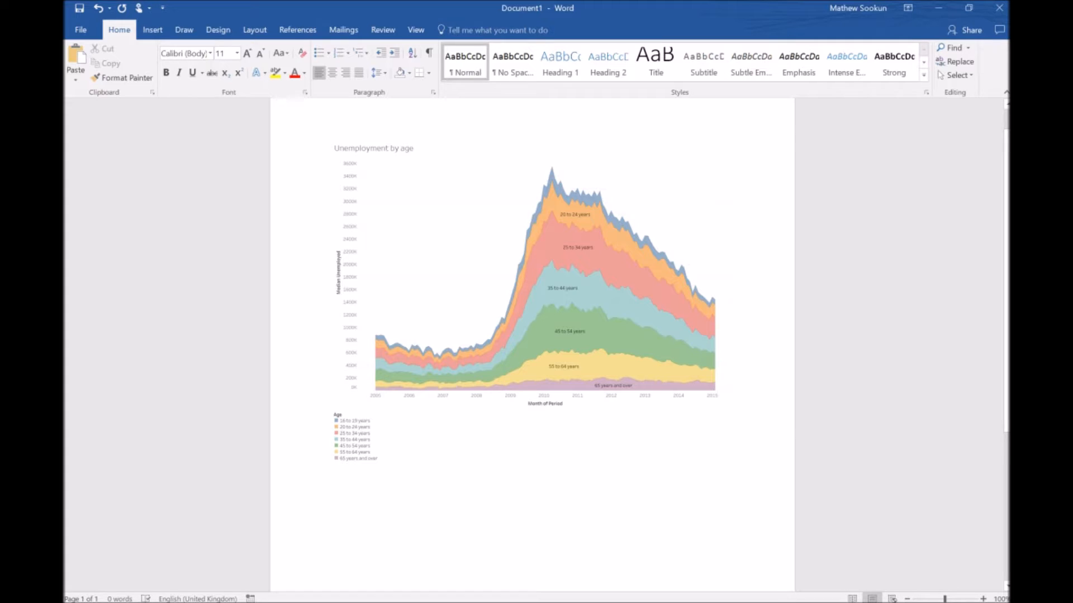
- Copy the Tableau chart image again with the legend to the right of the view, and replace the picture in the Word document with it
key(alt+Tab)
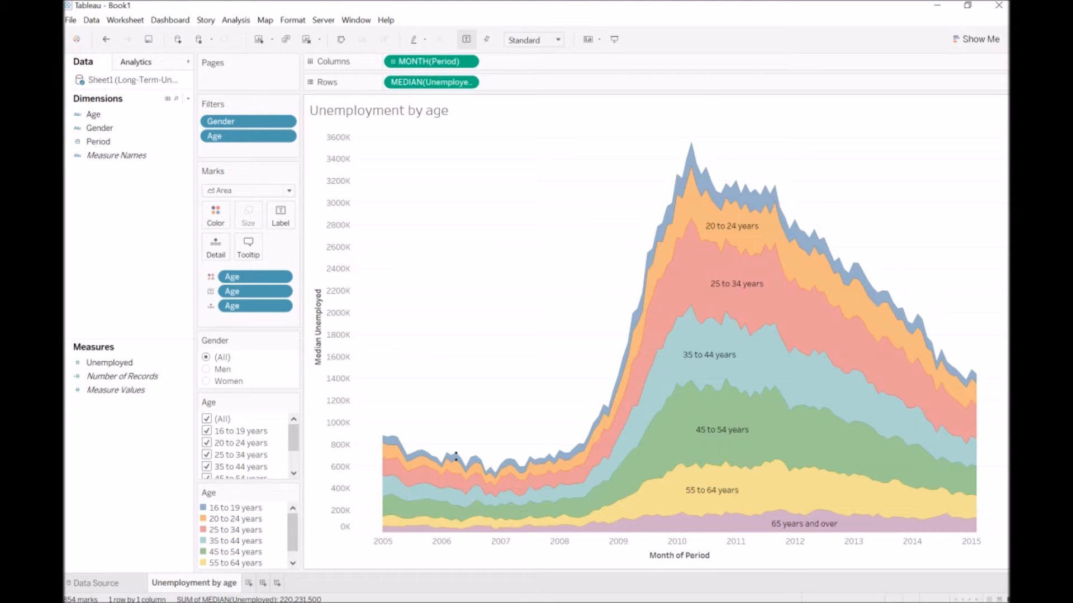
right_click(467, 281)
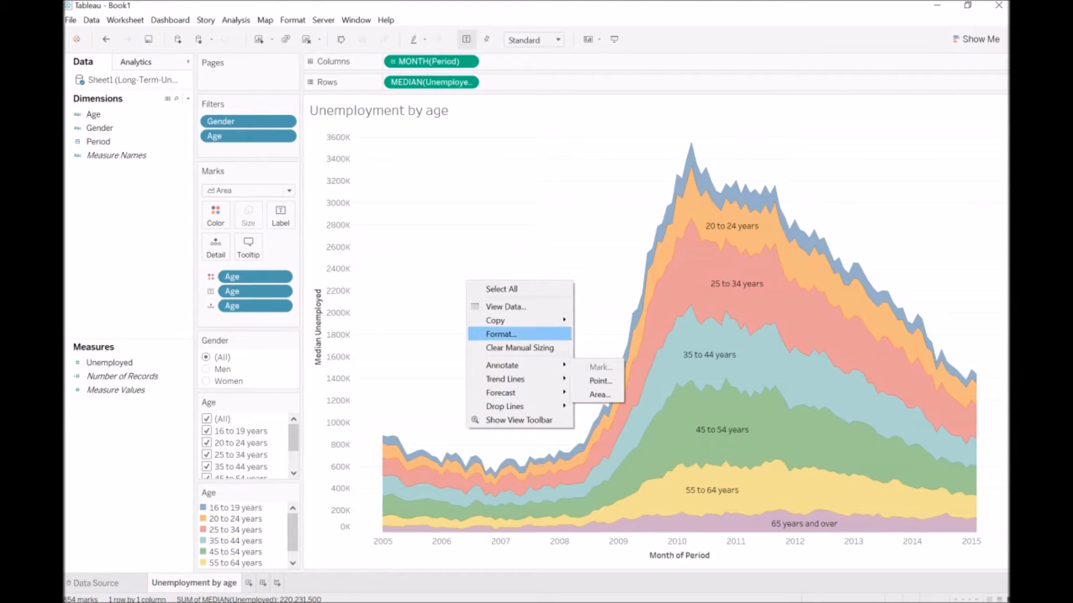
mouse_move(502, 320)
click(603, 350)
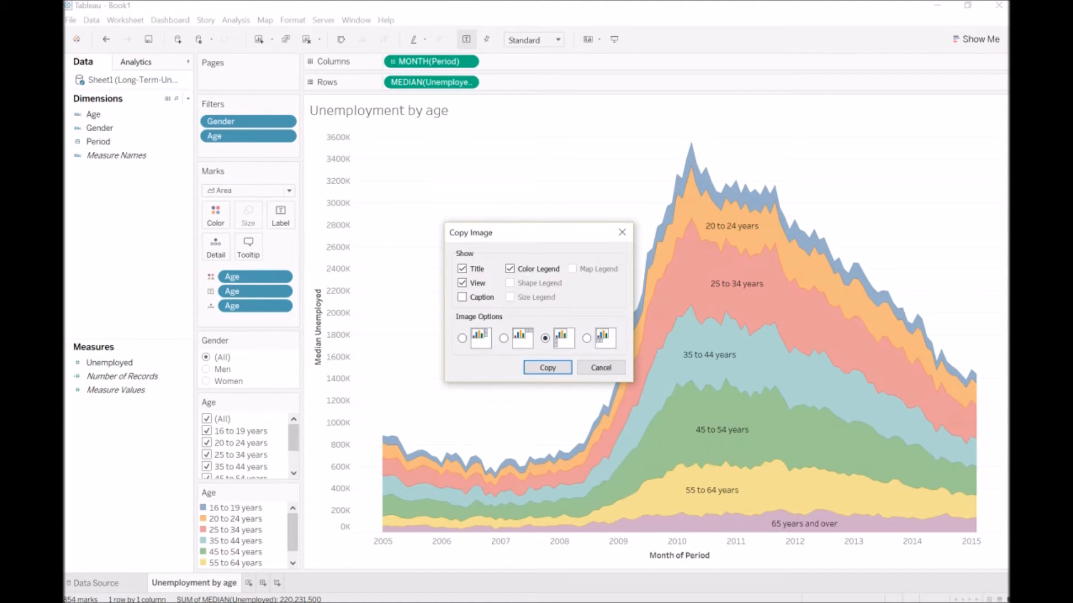
click(462, 338)
click(548, 367)
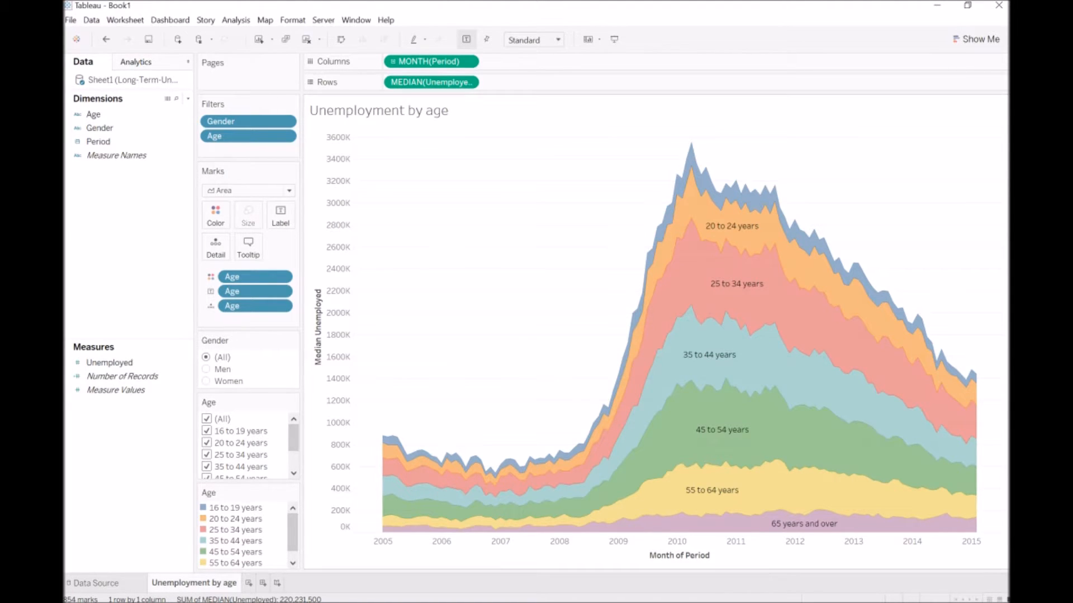
key(alt+Tab)
click(731, 455)
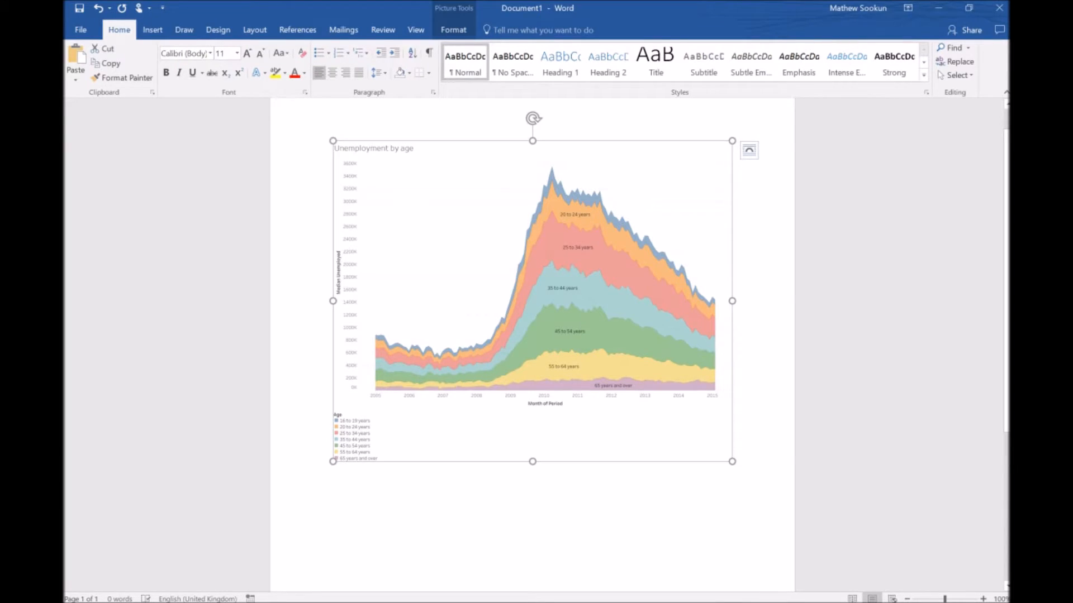
key(Delete)
key(ctrl+v)
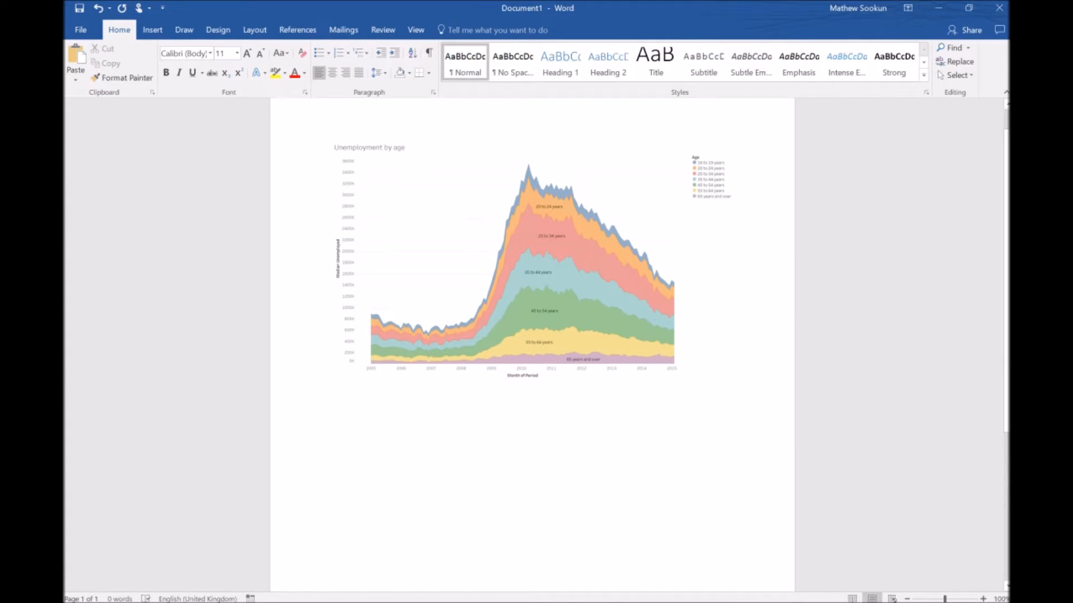
- Switch back to Tableau and connect to the AmazingMartEU2 Excel workbook in the DataSets folder
key(alt+Tab)
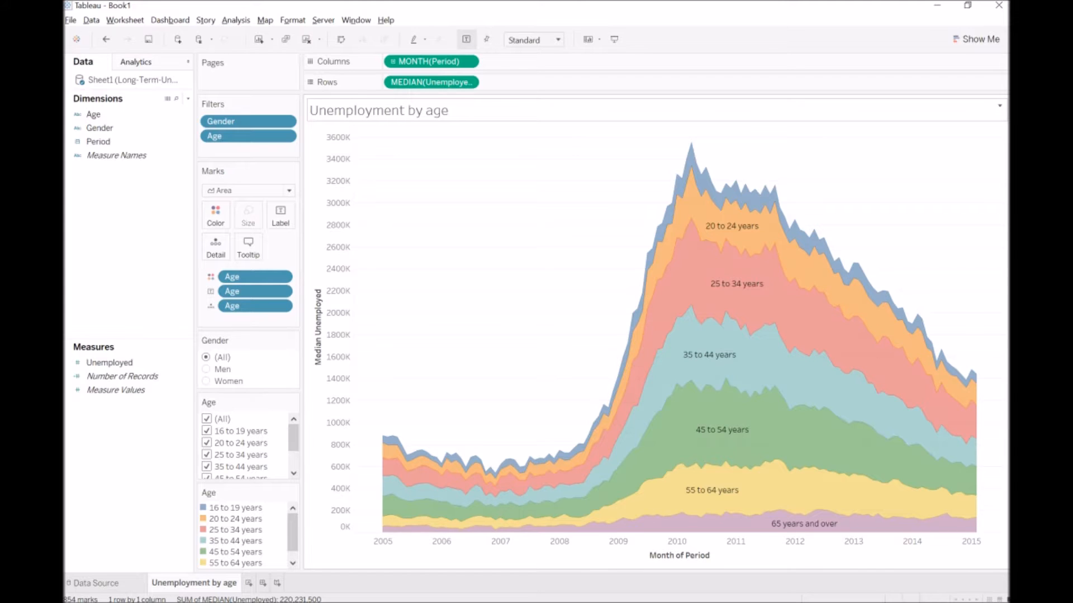
key(ctrl+1)
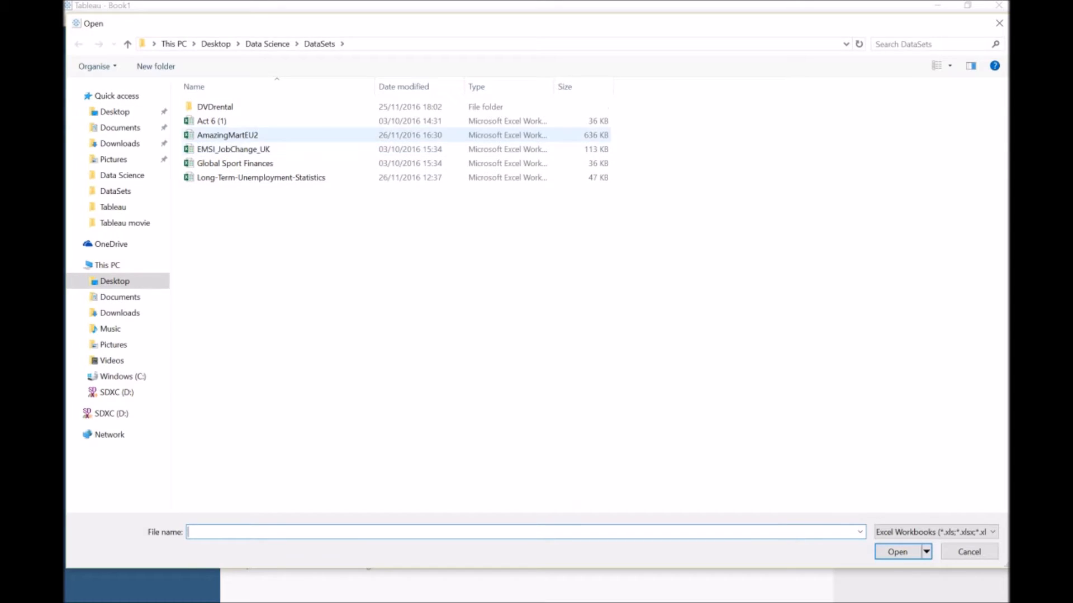
double_click(251, 135)
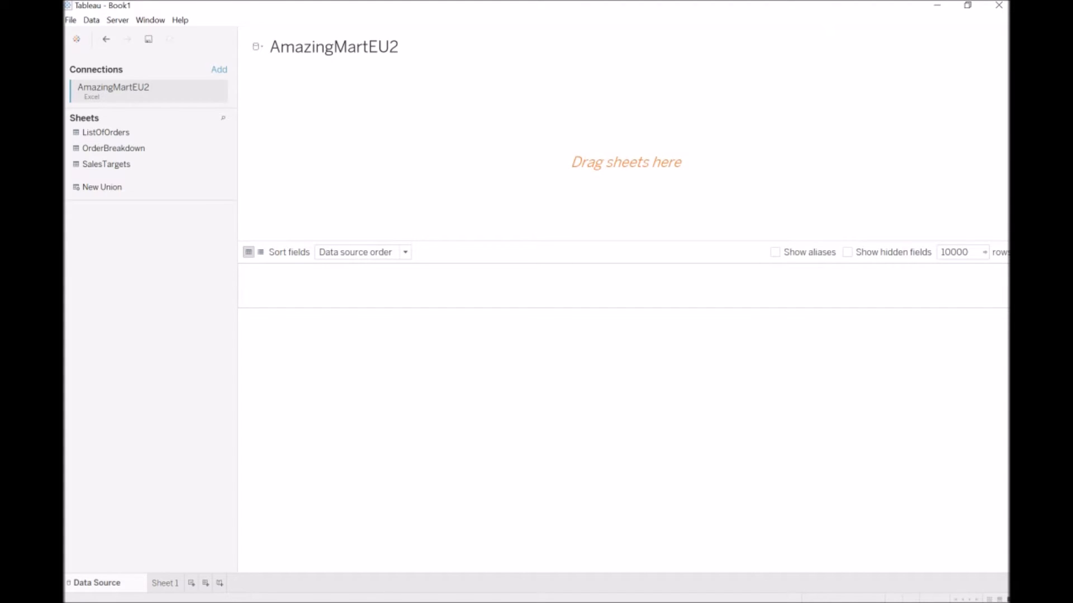
- Join the ListOfOrders and OrderBreakdown sheets in the data source, and open Sheet 1
drag(105, 131, 313, 103)
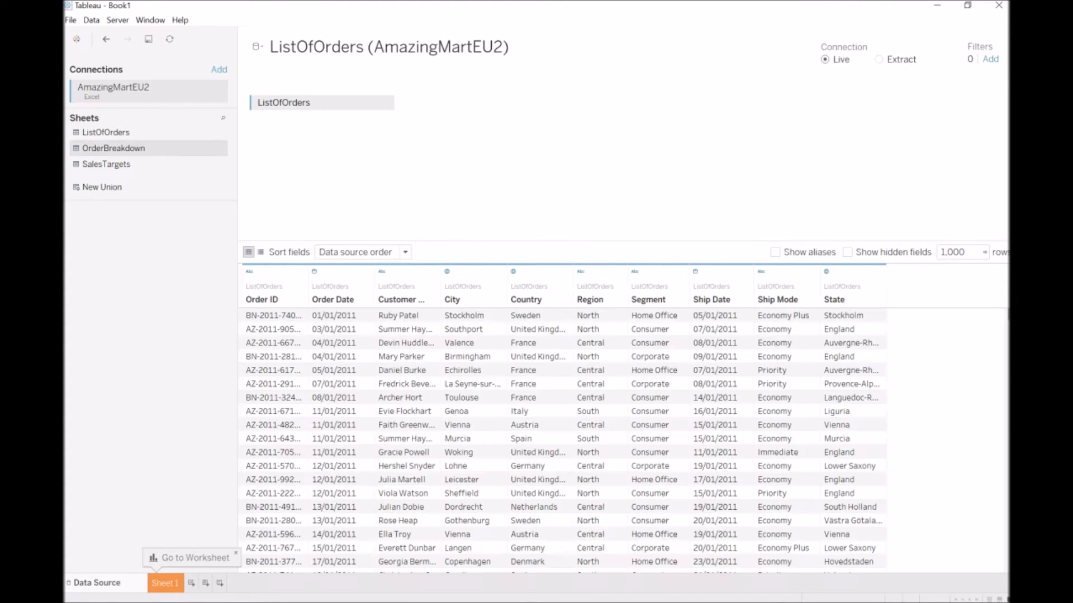
drag(113, 148, 475, 104)
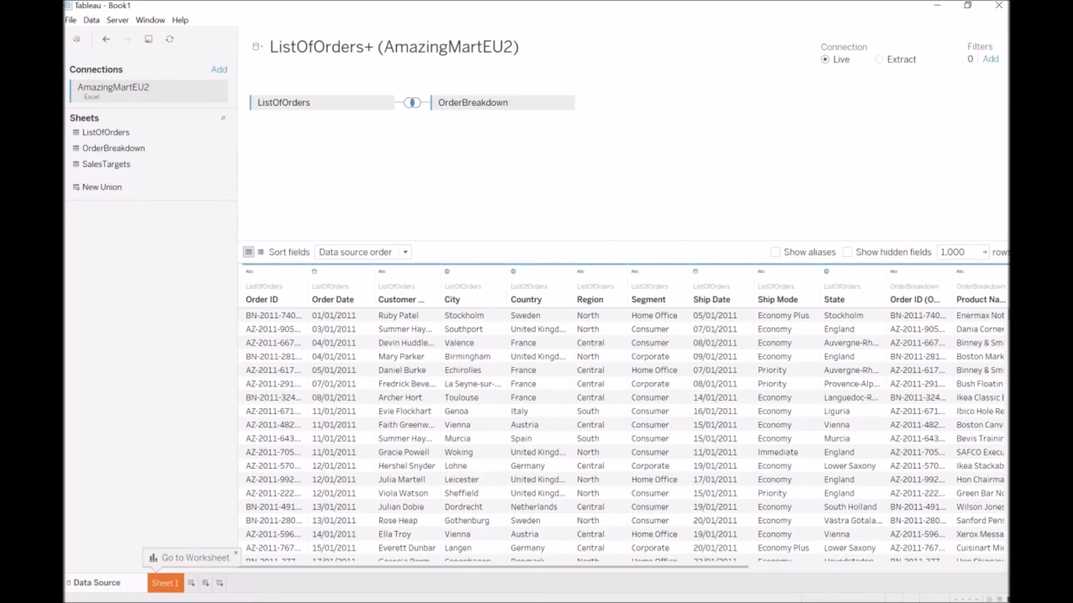
click(165, 583)
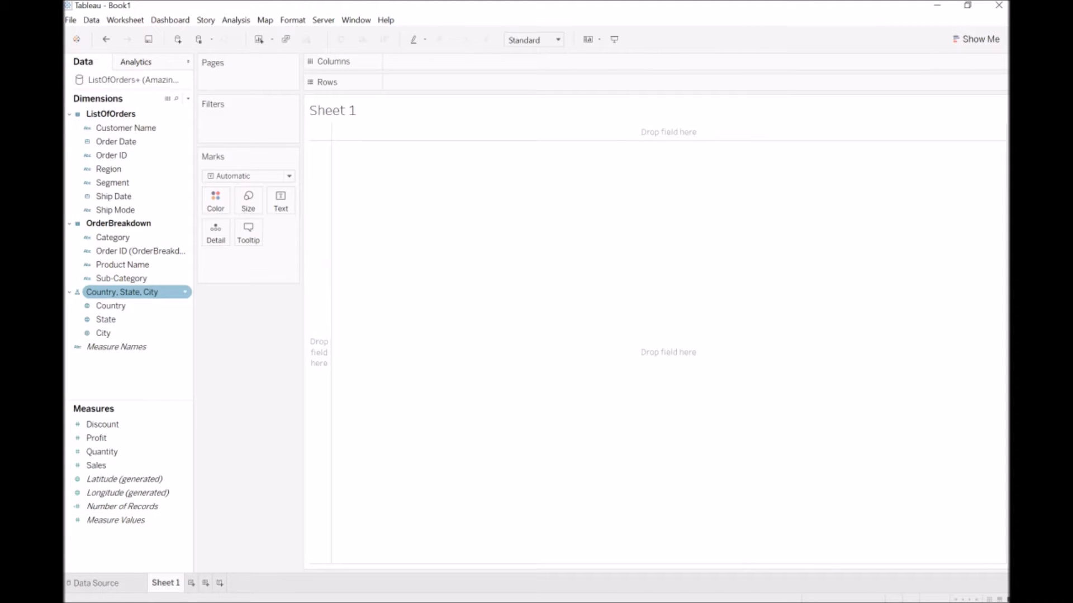
- Remove the Country, State, City hierarchy and create a hierarchy named Geog from Country and City
click(123, 292)
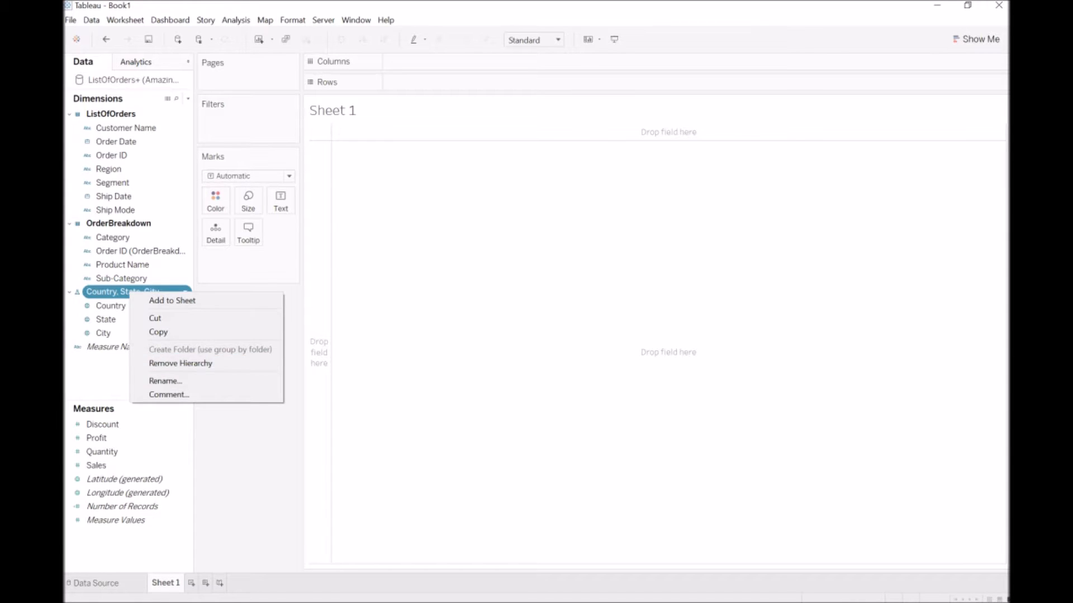
click(181, 363)
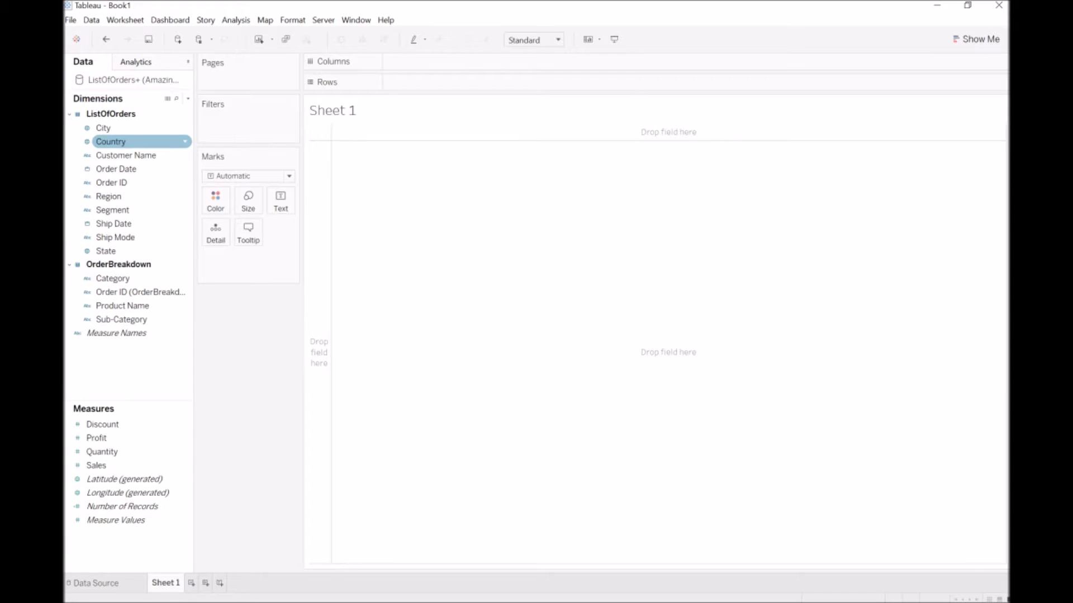
drag(103, 128, 111, 143)
text(Geog)
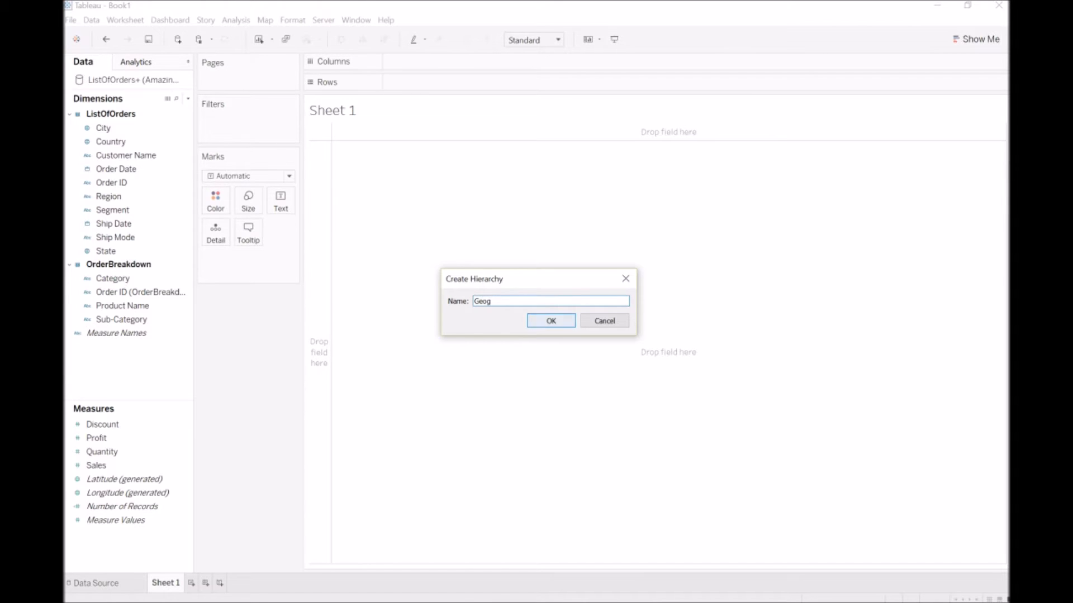
key(Return)
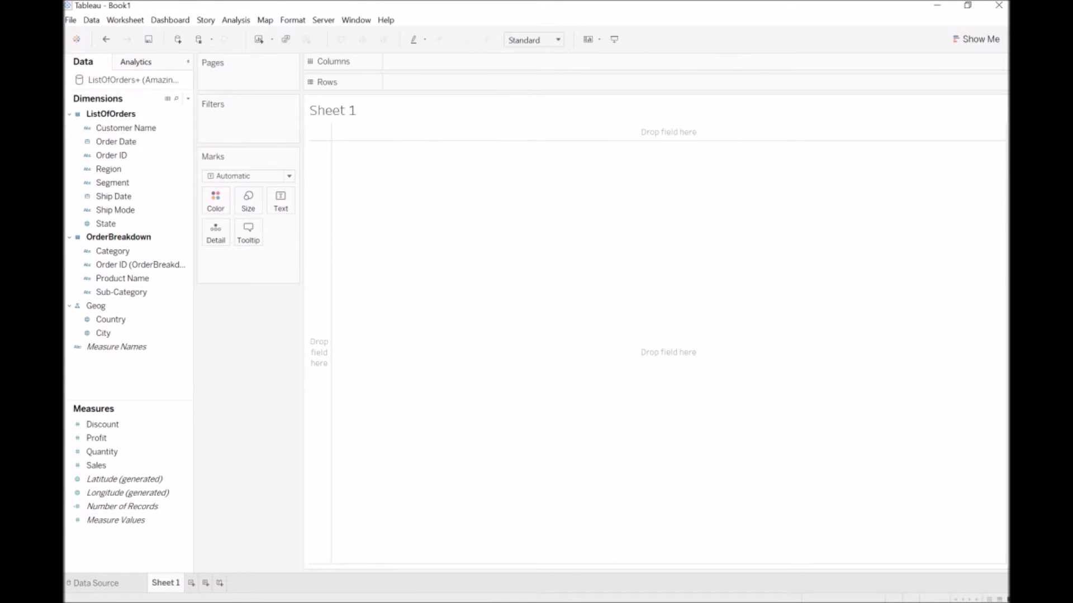
- Add State between Country and City in Geog, and map Country with enlarged marks sized by Sales
drag(105, 224, 430, 317)
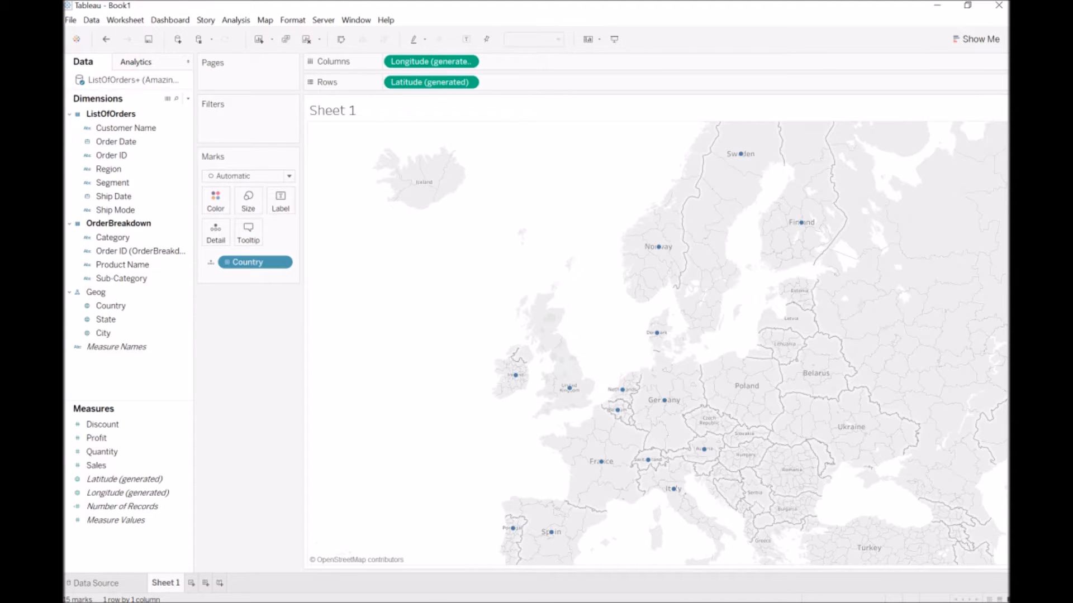
drag(96, 464, 248, 198)
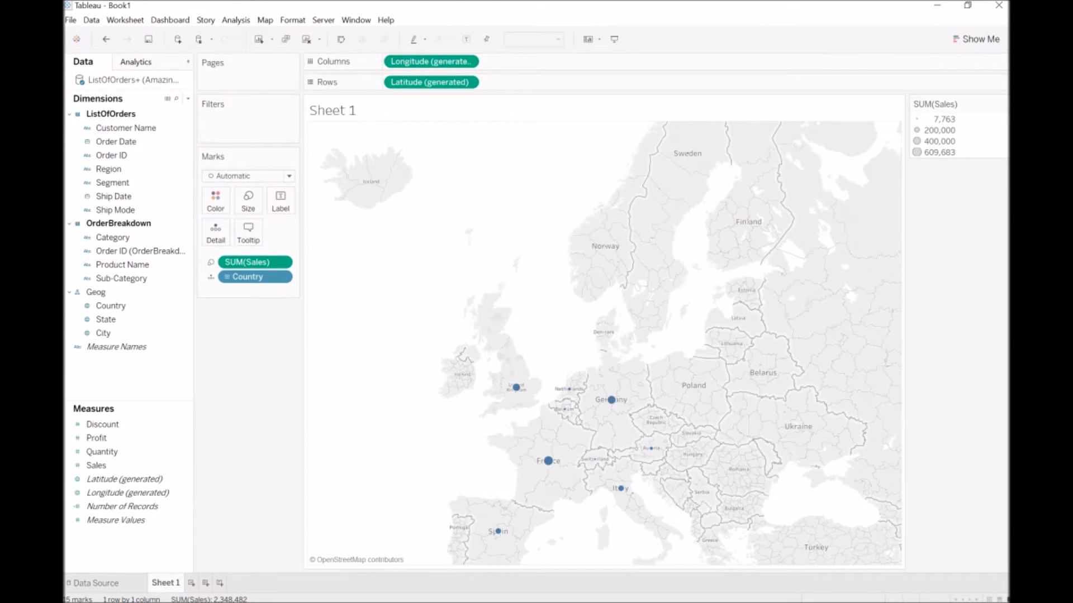
click(248, 200)
drag(268, 230, 281, 231)
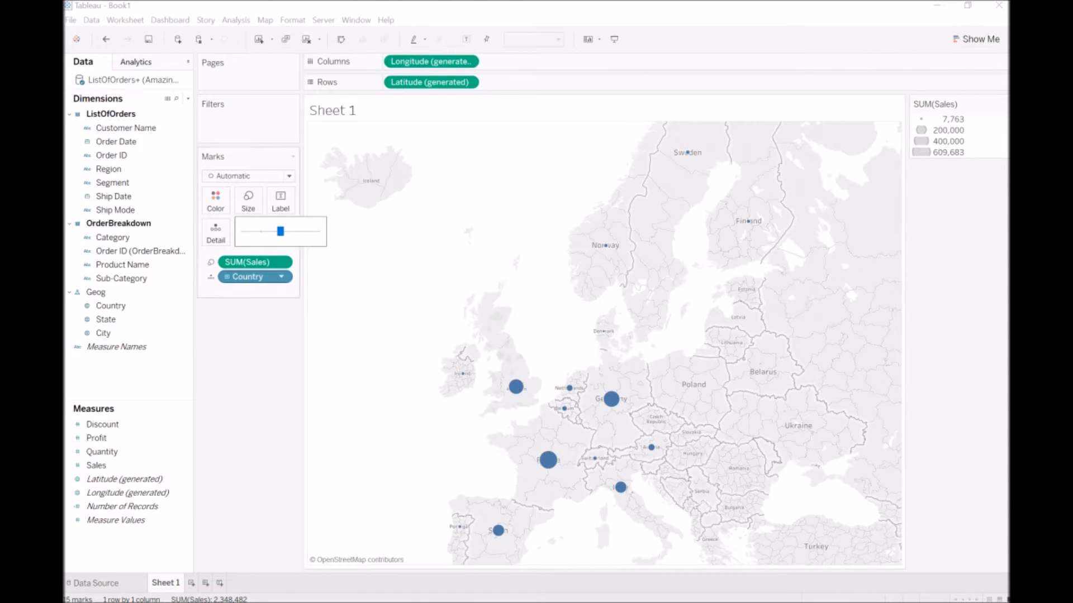
- Drill the sales map down from Country through State to City, and collapse it back to State level
click(227, 277)
click(227, 291)
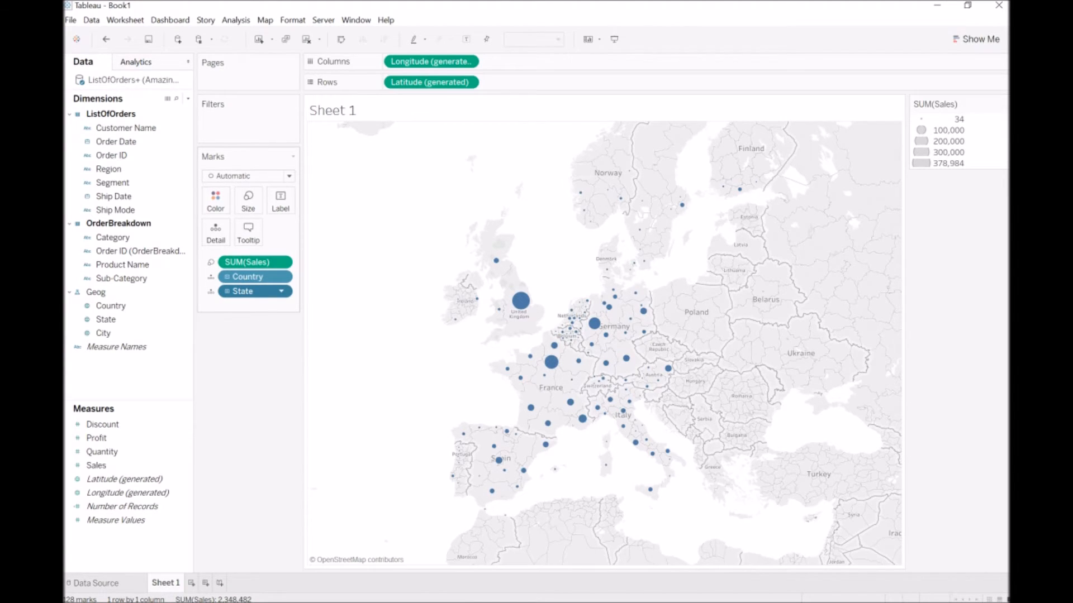
click(227, 291)
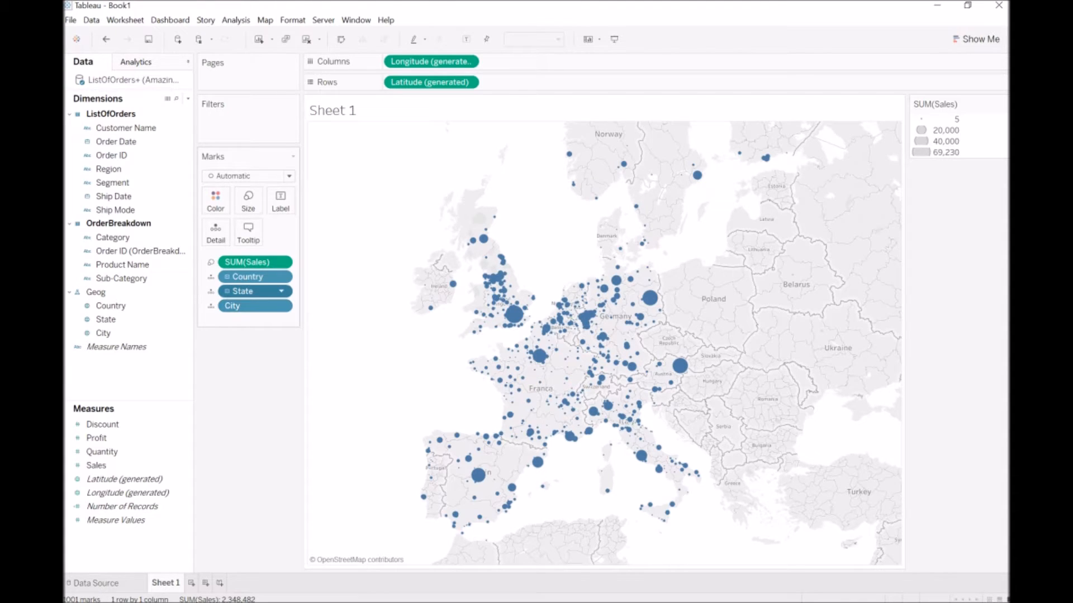
click(226, 291)
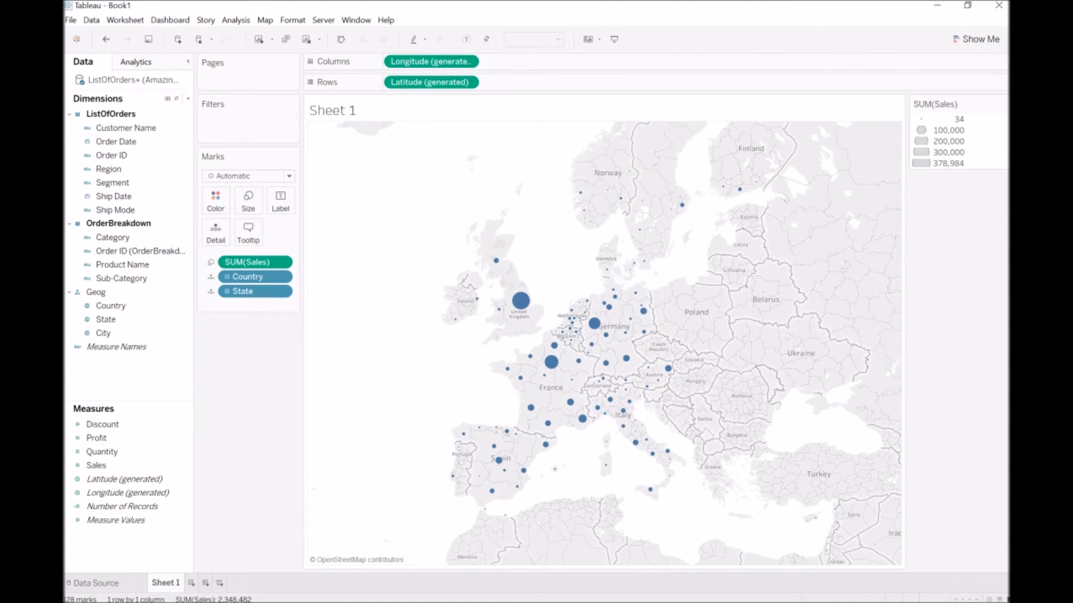
- Create a calculated field named Profit Margin
right_click(100, 548)
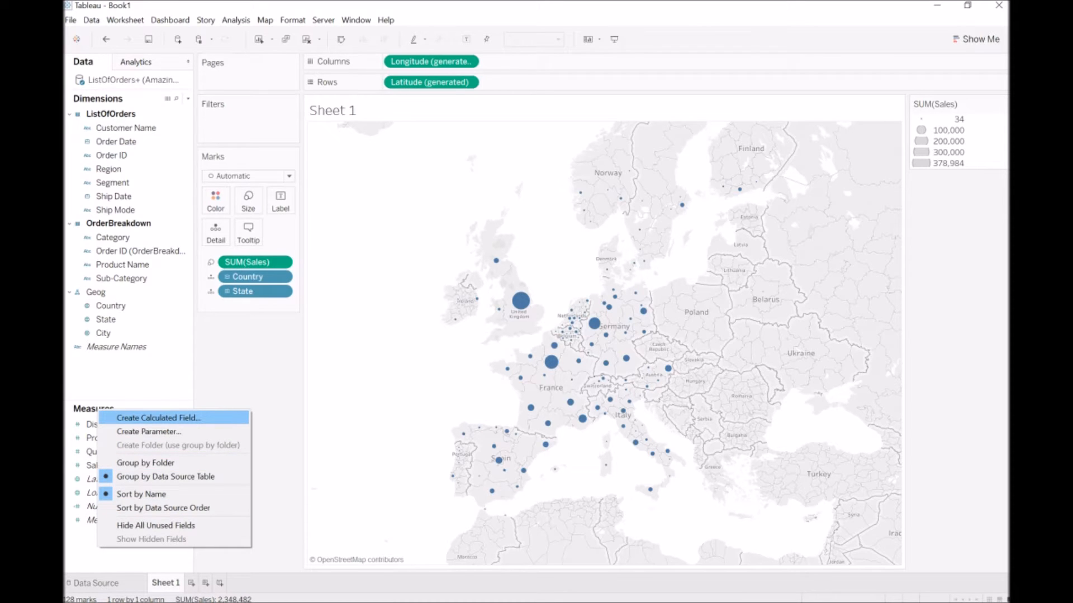
click(158, 418)
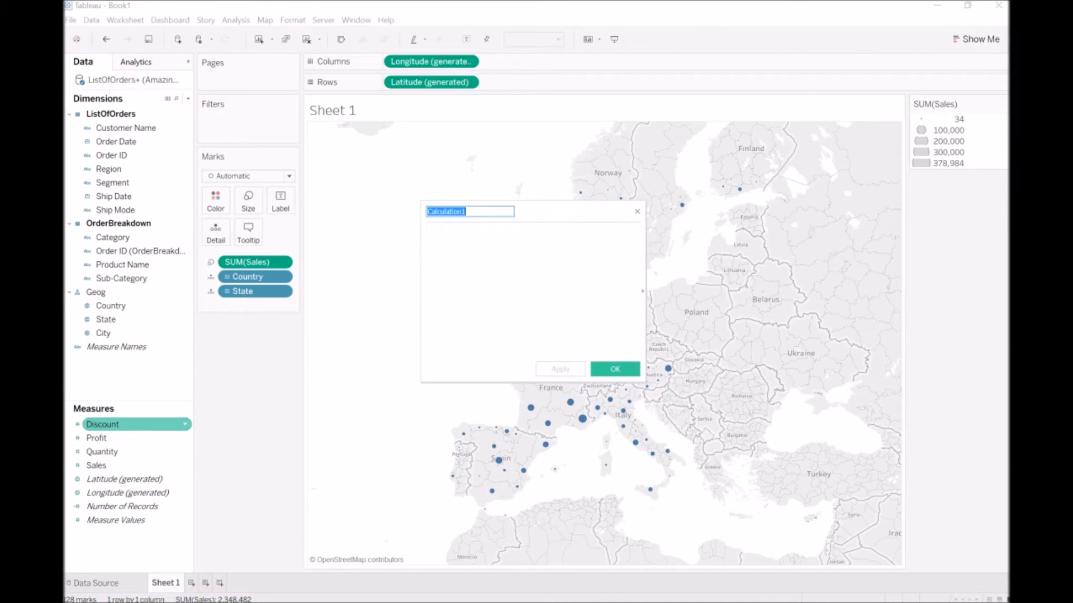
text(Prof)
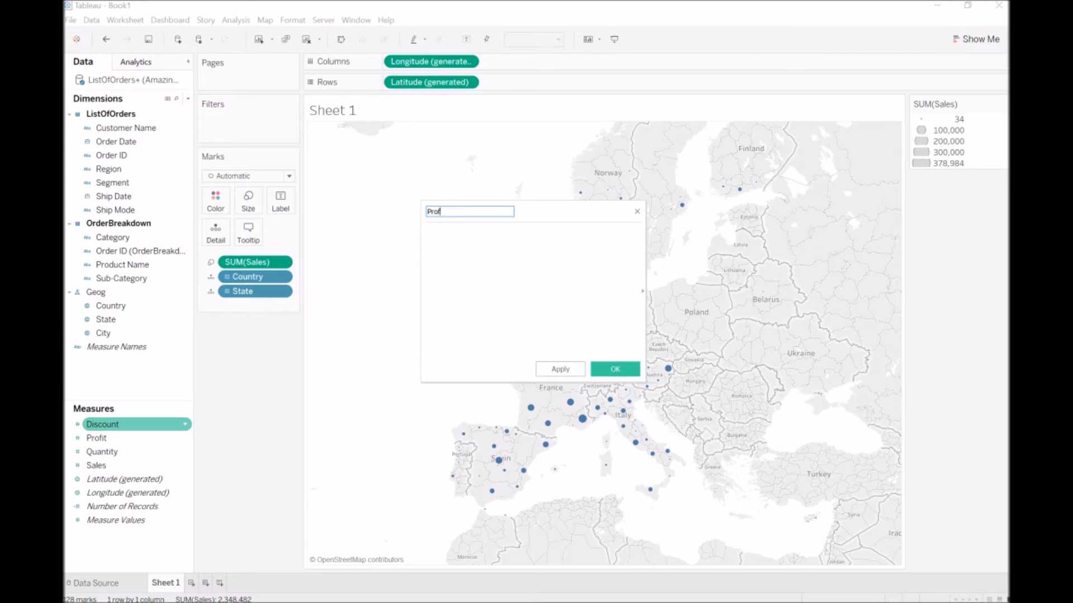
text(it MArgin)
key(BackSpace)
key(BackSpace)
key(BackSpace)
key(BackSpace)
key(BackSpace)
text(argin)
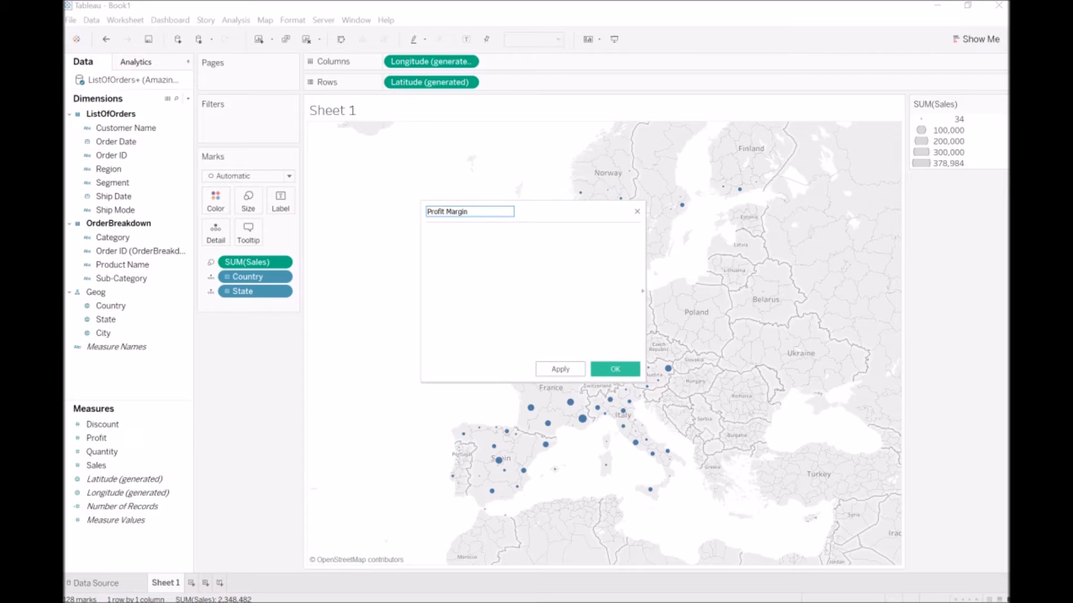
- Define the Profit Margin formula as Sum([Profit])/Sum(Sales), apply it and save the calculated field
click(428, 233)
text(Sum ()
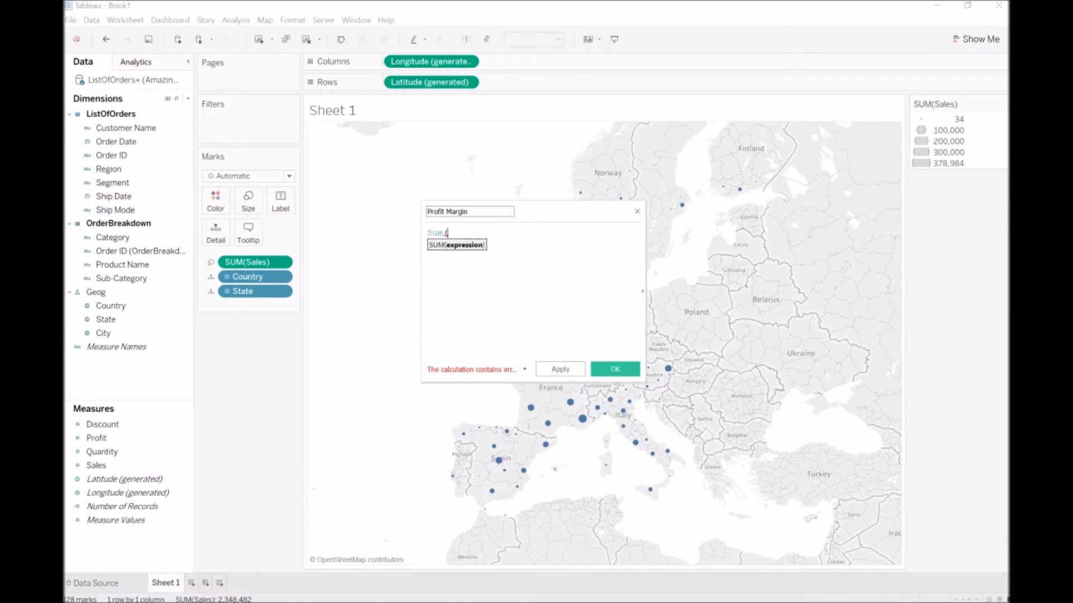
text(Pr)
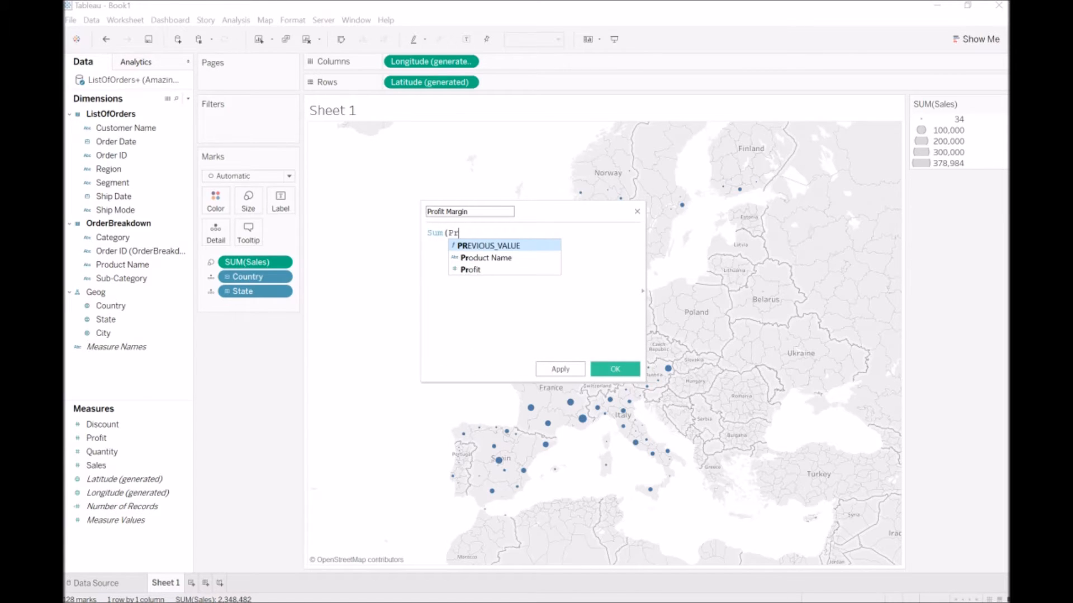
text(of)
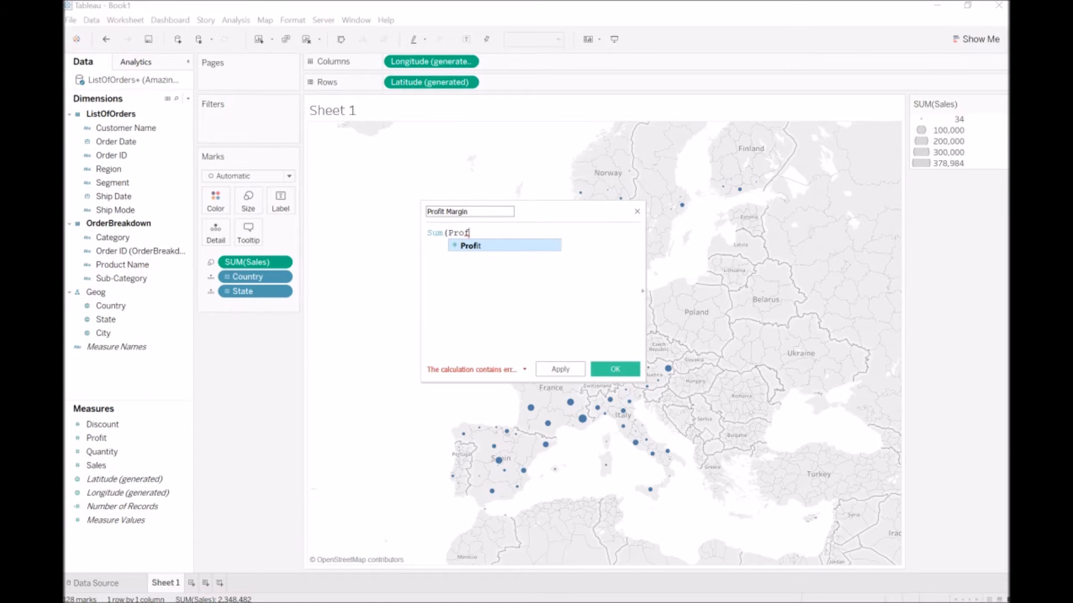
key(Return)
text())
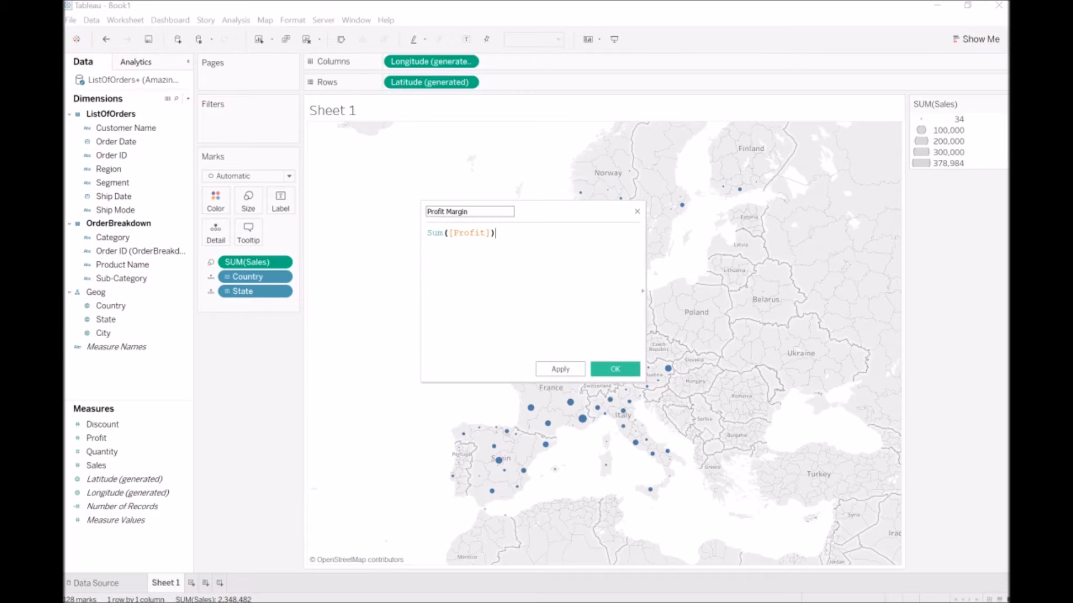
text(/Sum()
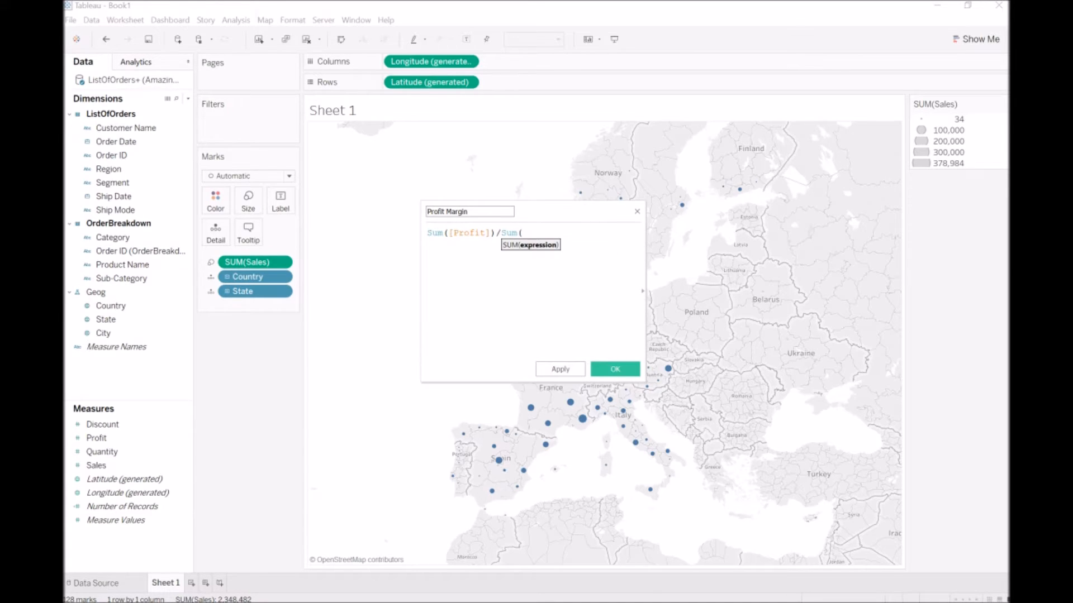
text(Sales)
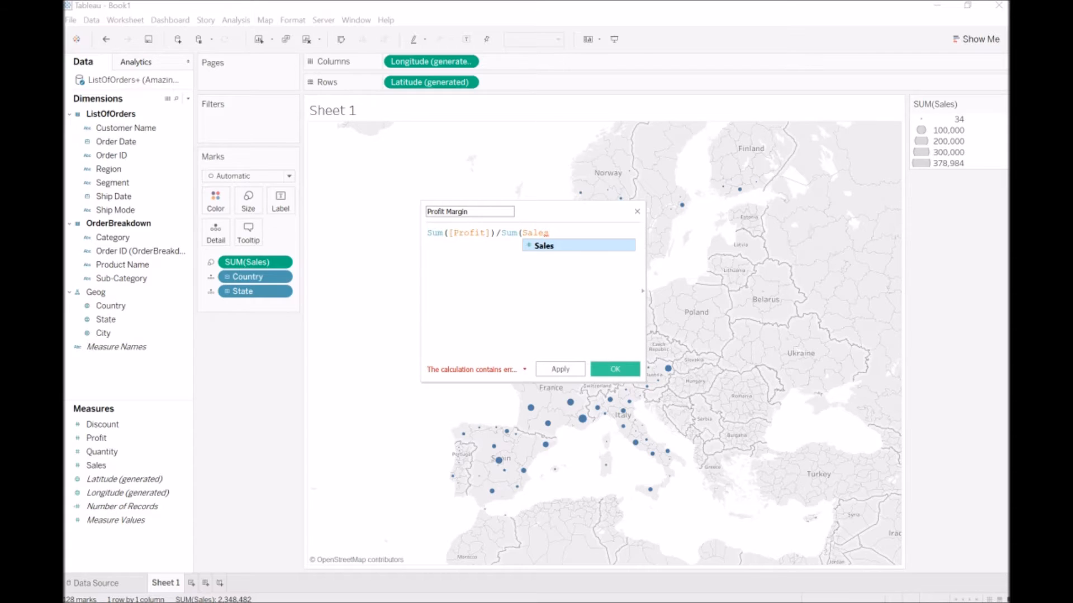
text())
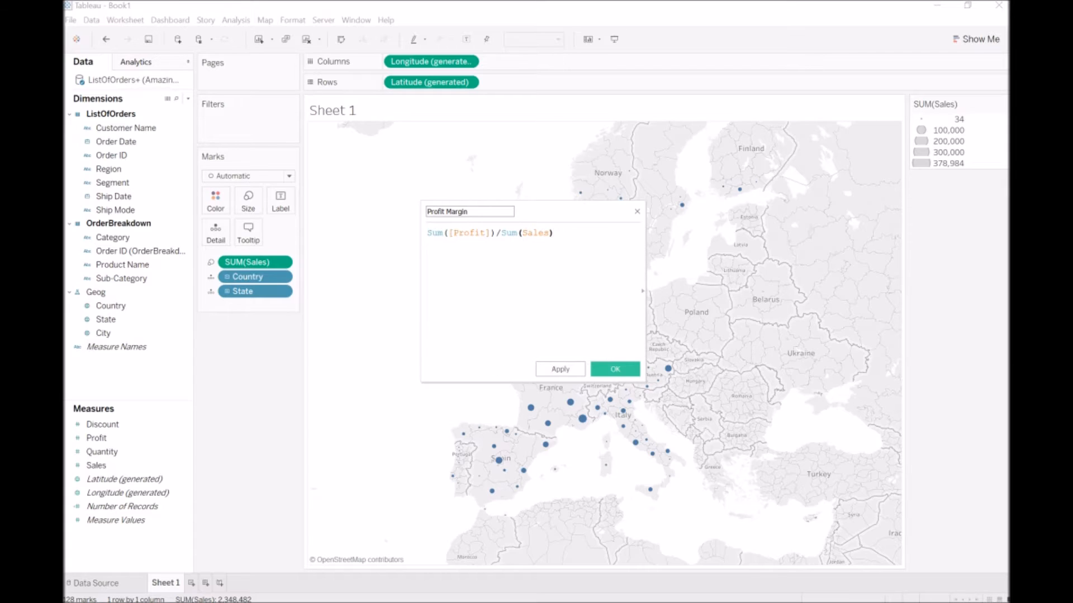
click(560, 369)
click(614, 368)
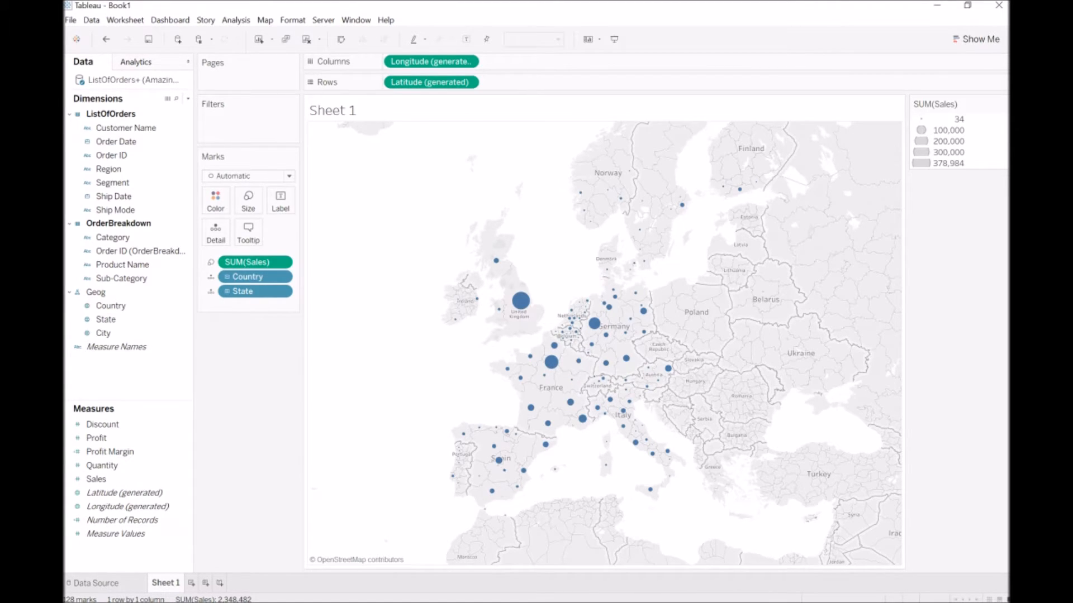
- Color the map marks by Profit Margin and choose the Red-Blue Diverging palette
drag(110, 452, 215, 202)
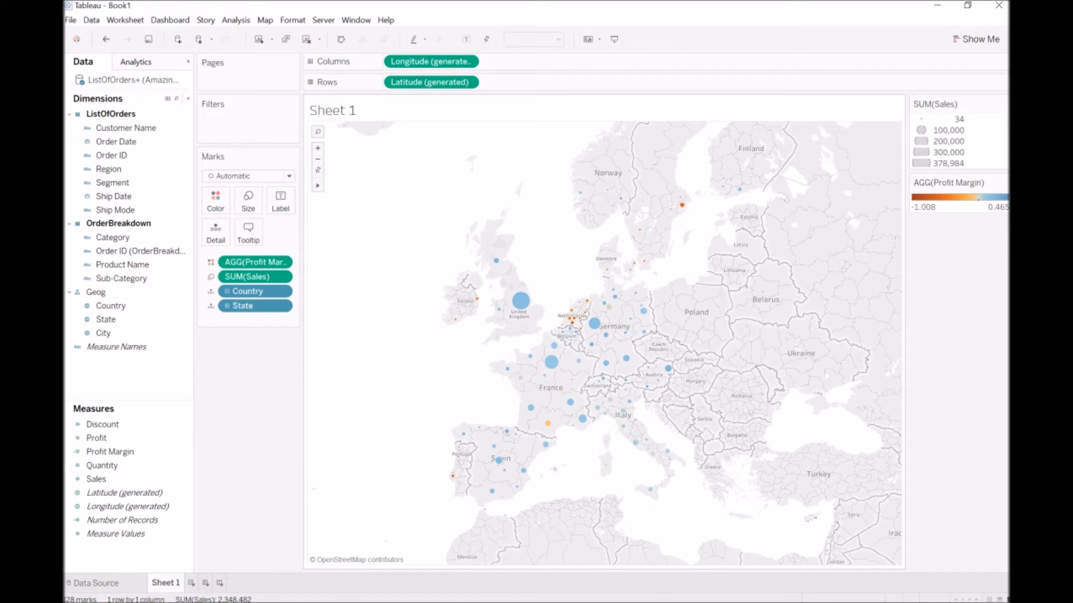
click(215, 201)
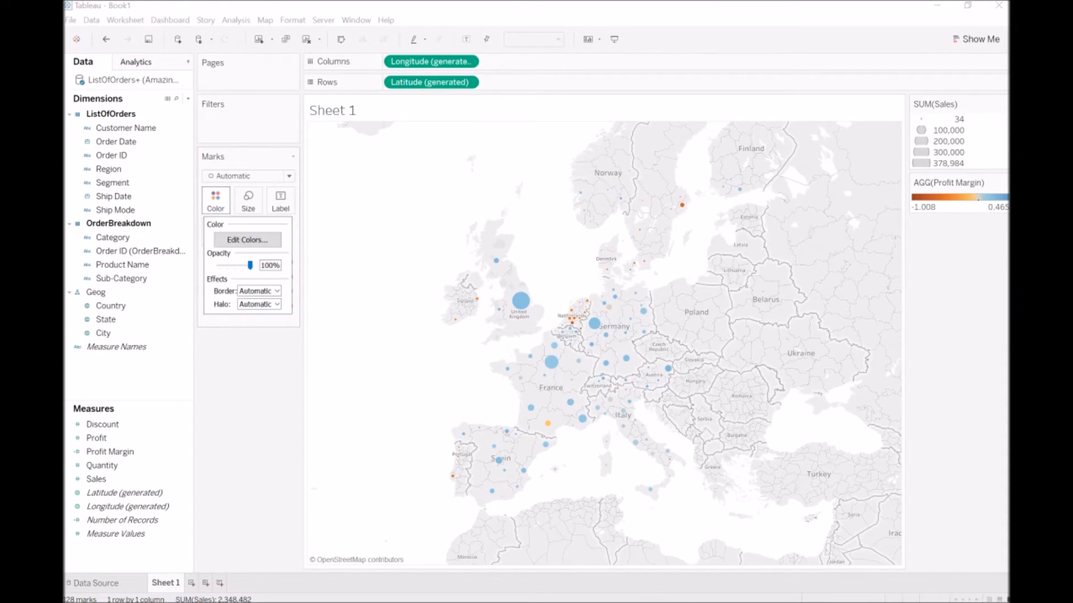
click(247, 240)
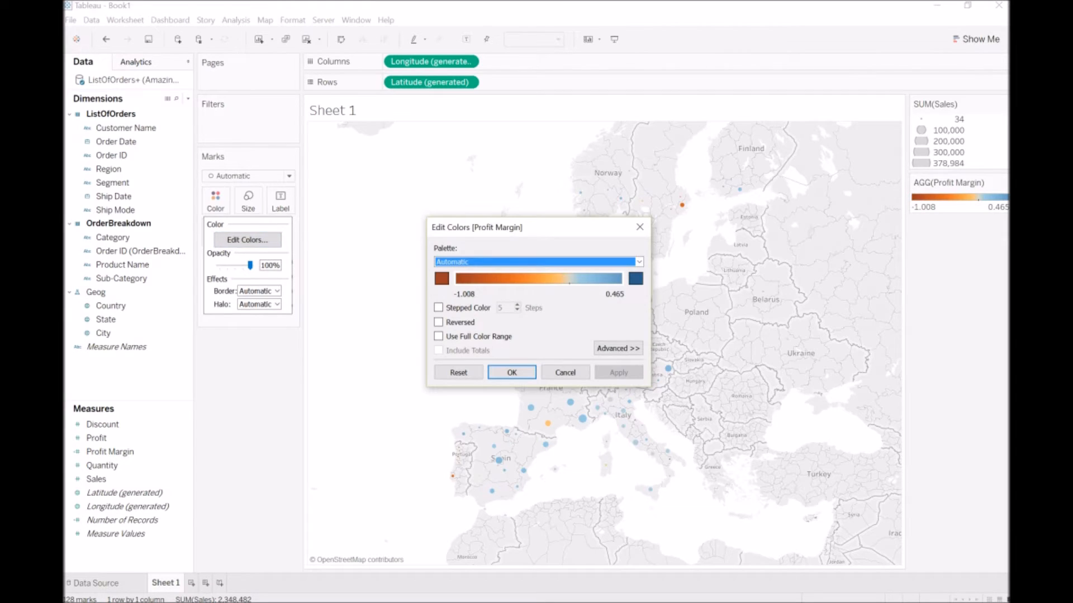
click(639, 262)
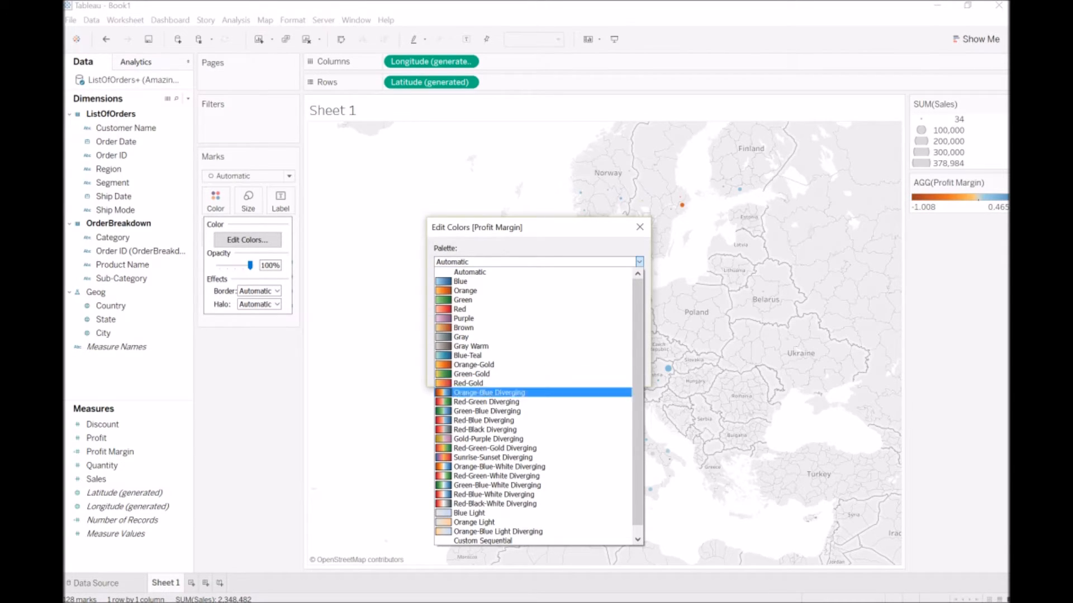
click(484, 420)
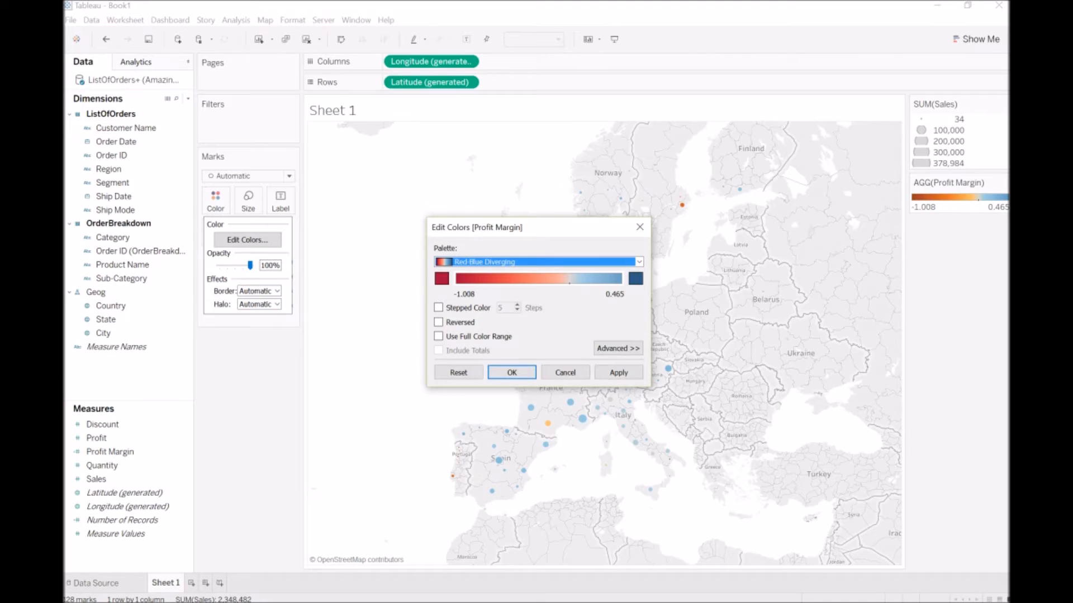
- Set the Profit Margin color range to start at -0.5 and end at 0.5, and apply it to the map
click(619, 348)
click(438, 370)
drag(480, 384, 435, 385)
text(-.5)
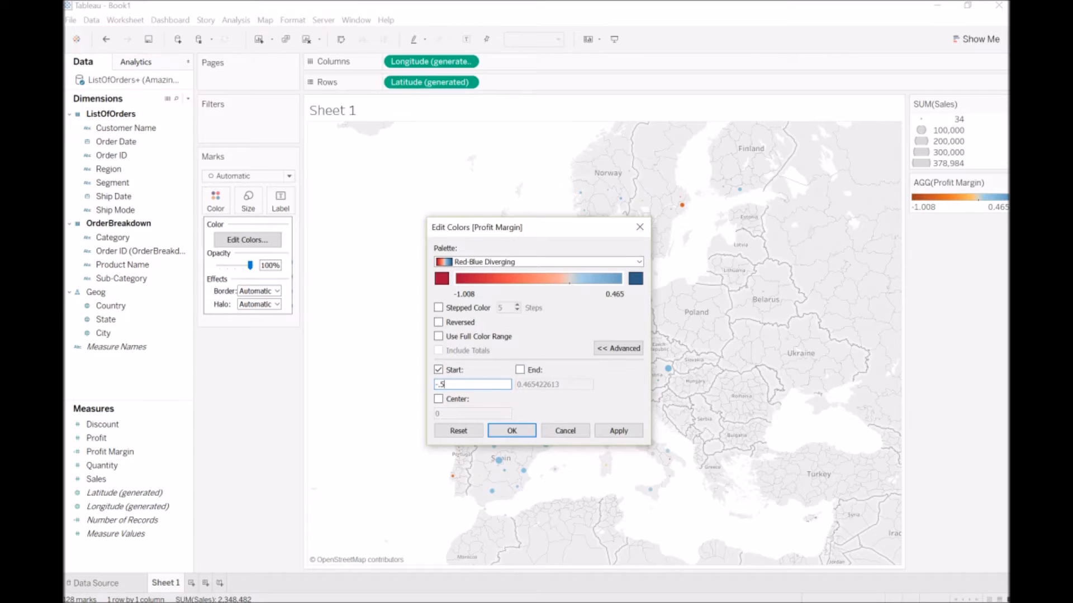
click(520, 370)
drag(517, 384, 560, 384)
text(.5)
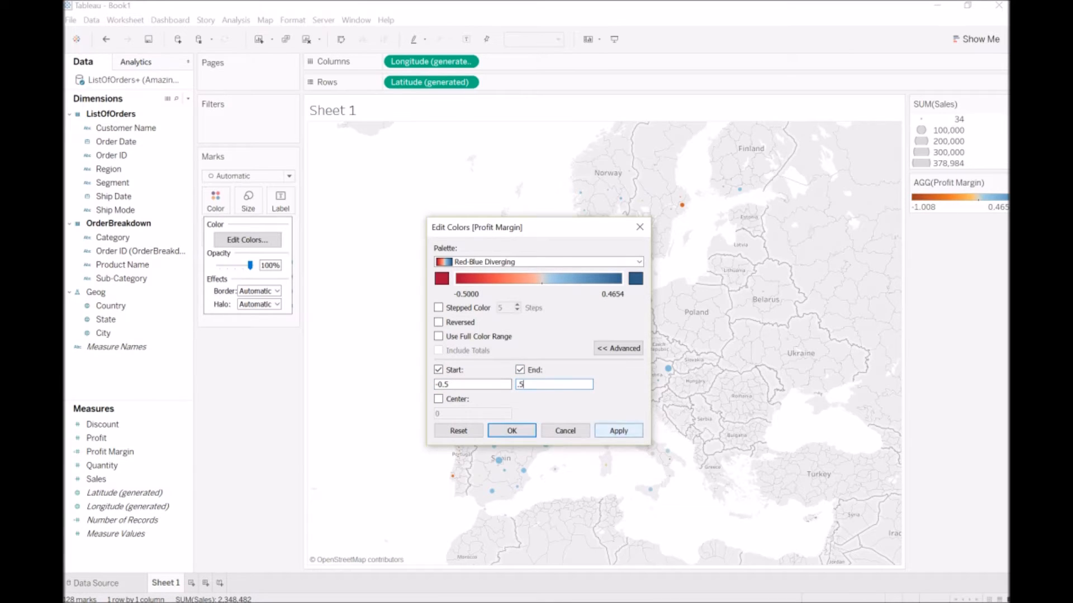
key(Return)
key(Return)
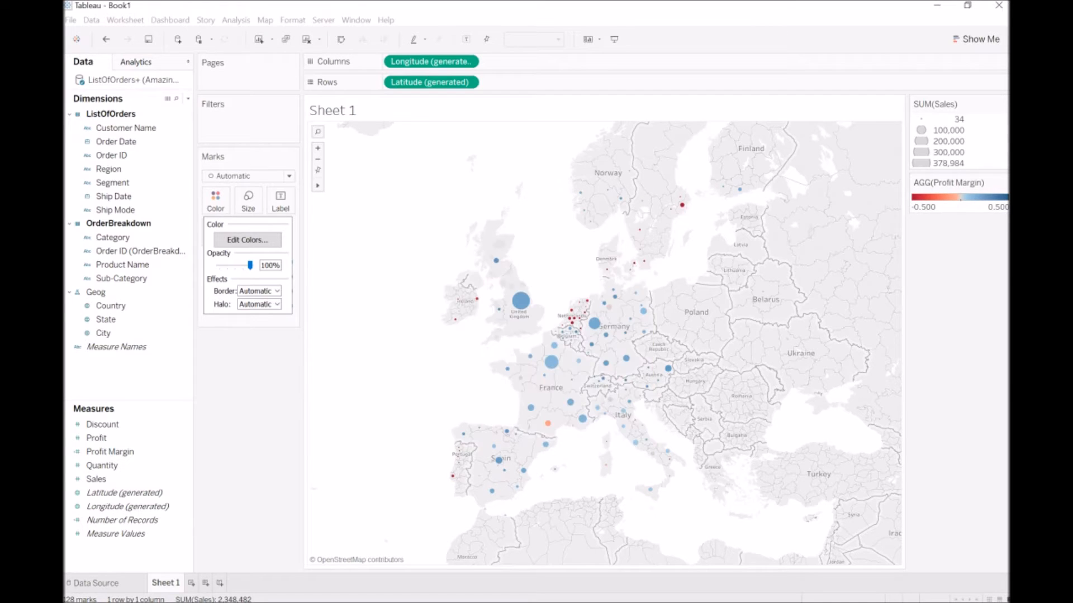
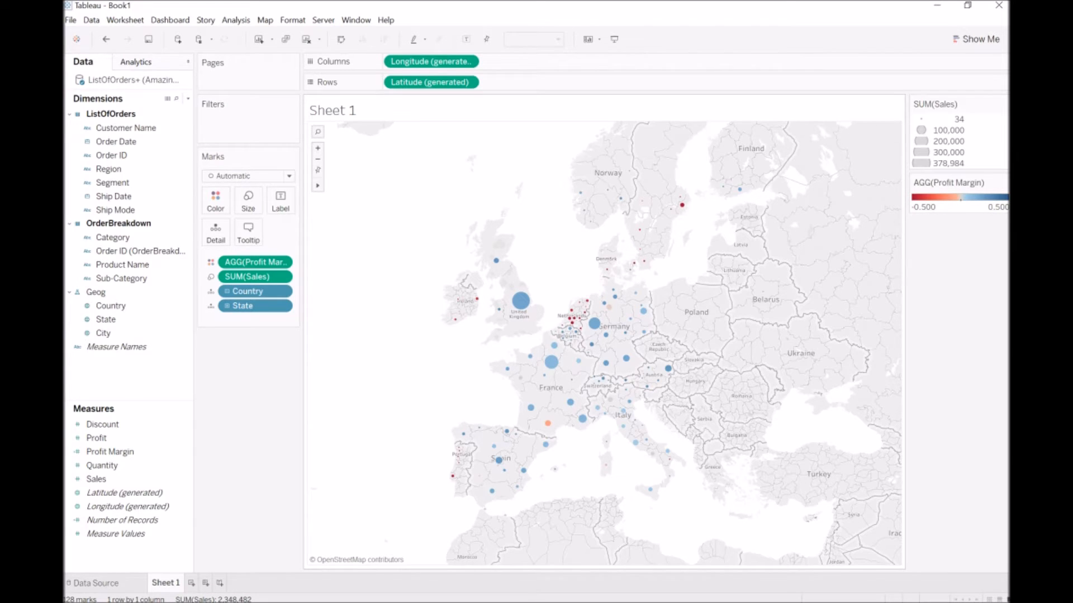
- Add a new worksheet and rename Sheet 1 as Map Of Europe
key(ctrl+m)
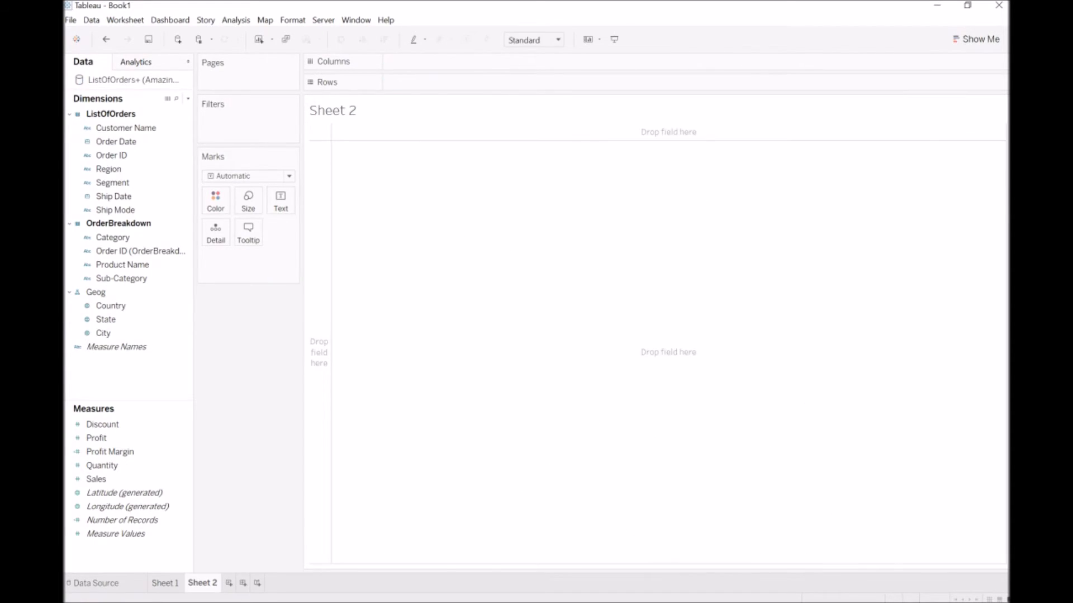
click(165, 583)
double_click(165, 582)
text(MAp Of)
key(BackSpace)
key(BackSpace)
key(BackSpace)
key(BackSpace)
key(BackSpace)
text(ap Of Europe)
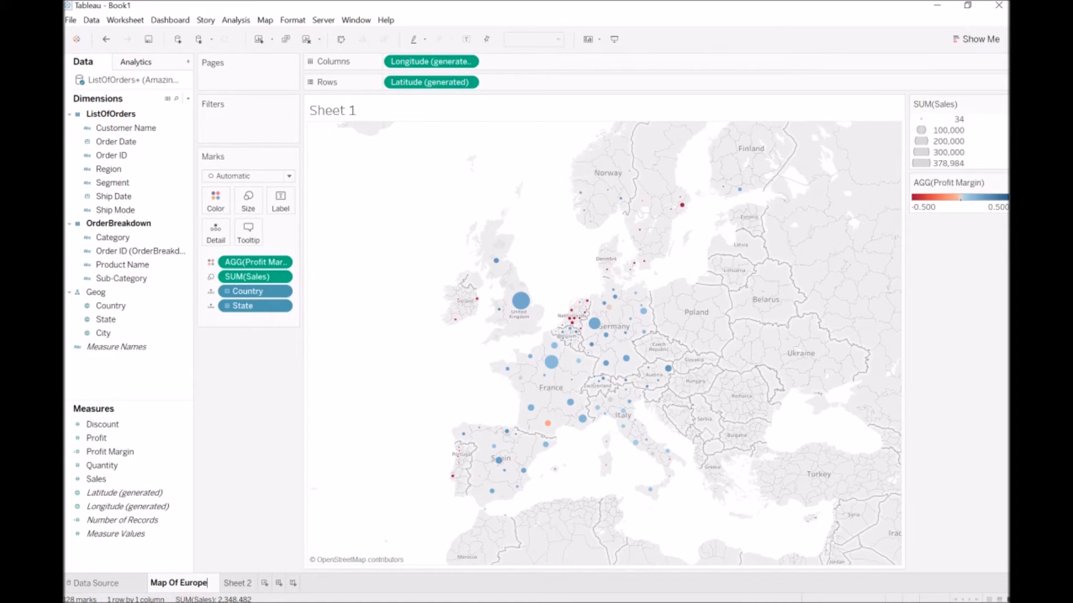
- Rename Sheet 2 as Customer Scatter
click(237, 583)
double_click(237, 582)
text(Customer Scatter)
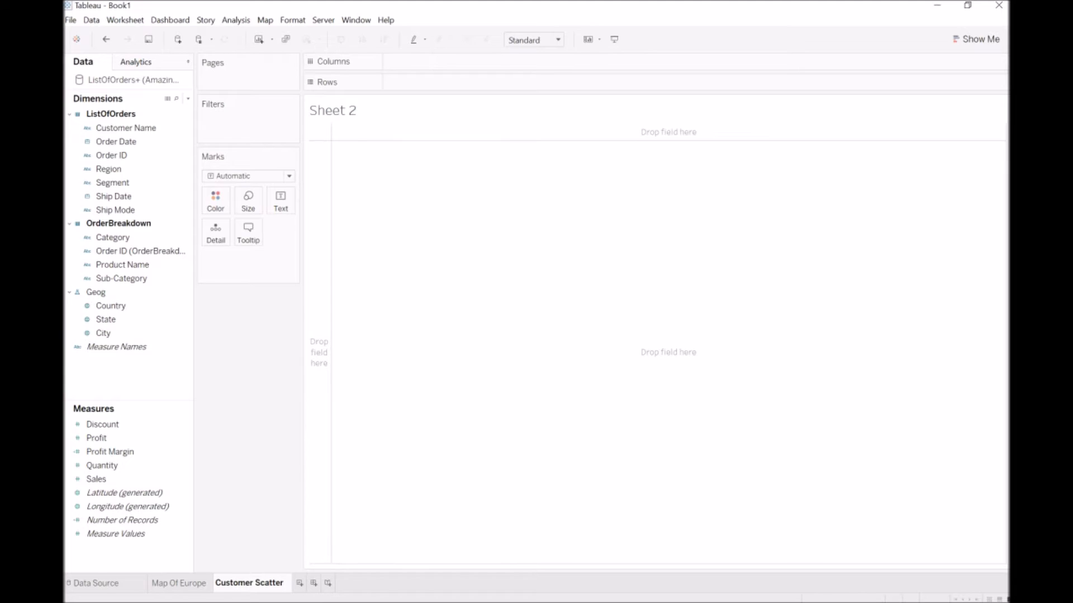
key(Return)
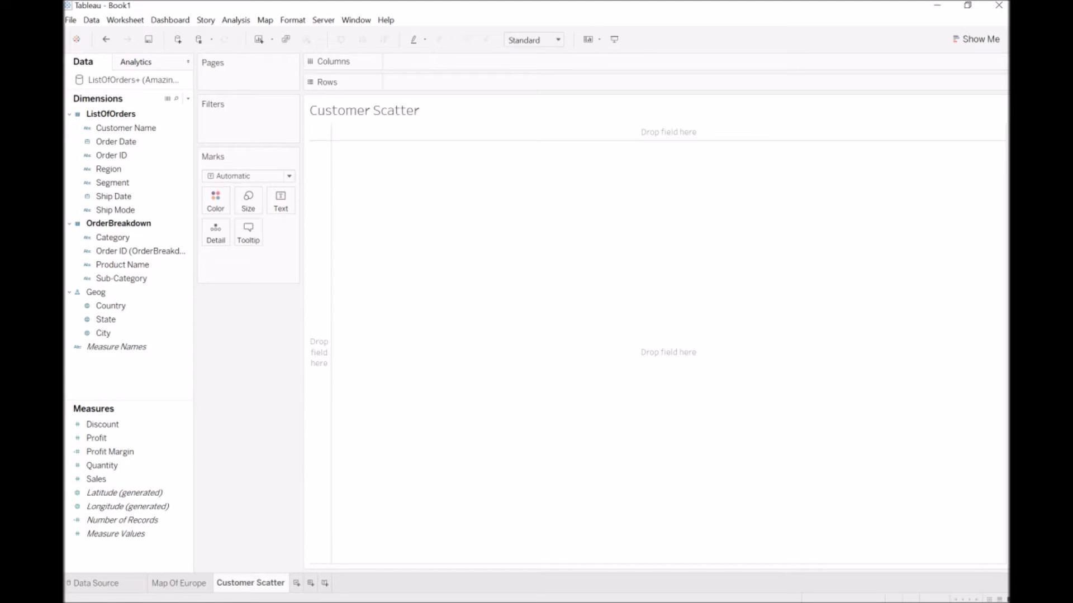
- Build a scatter plot on Customer Scatter with Sales on columns and Profit on rows
click(96, 438)
mouse_move(96, 479)
mouse_down()
mouse_move(274, 330)
mouse_move(425, 58)
mouse_up()
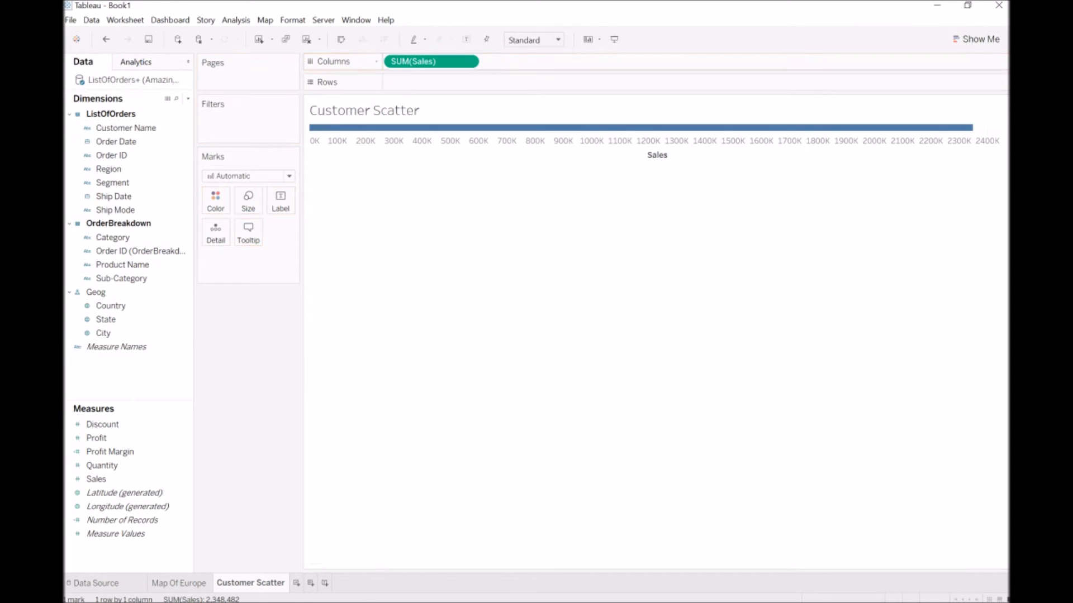
drag(96, 438, 430, 82)
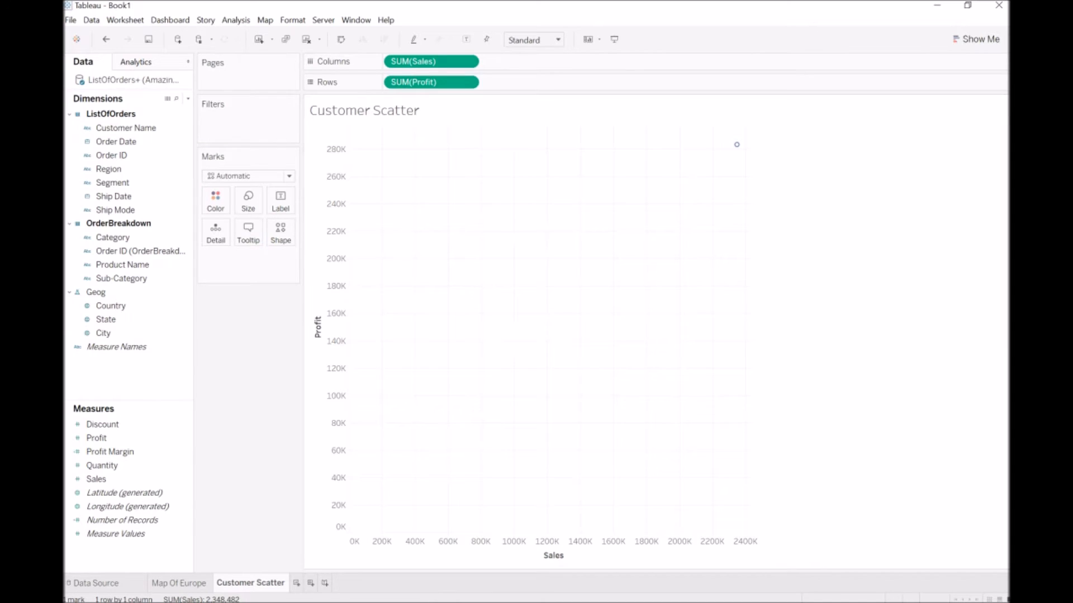
- Disaggregate the scatter plot's measures and add Customer Name to the marks as detail
click(235, 20)
click(258, 49)
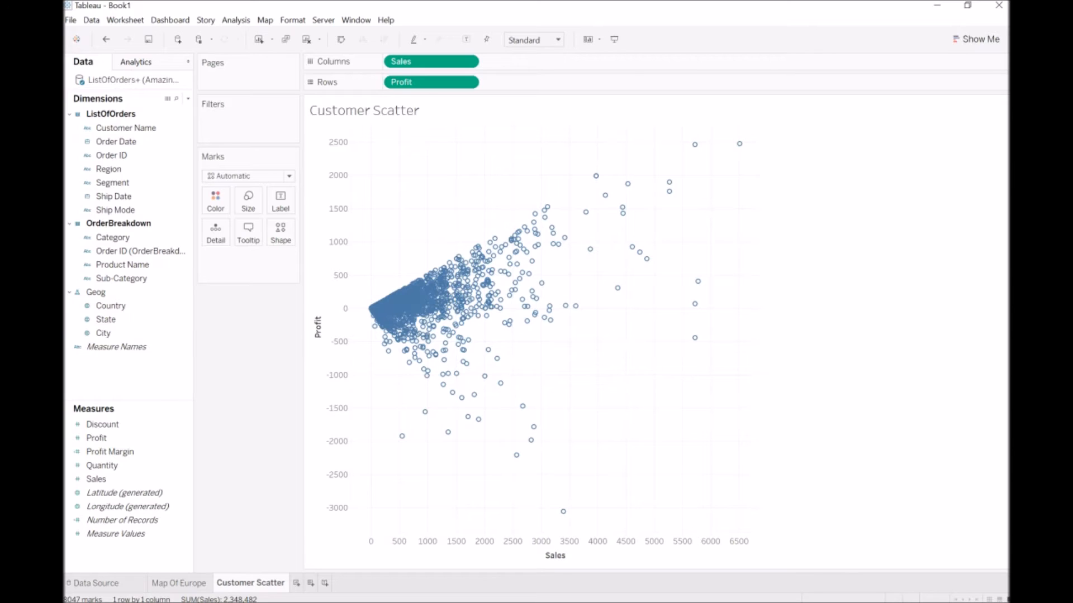
click(127, 128)
drag(126, 128, 252, 262)
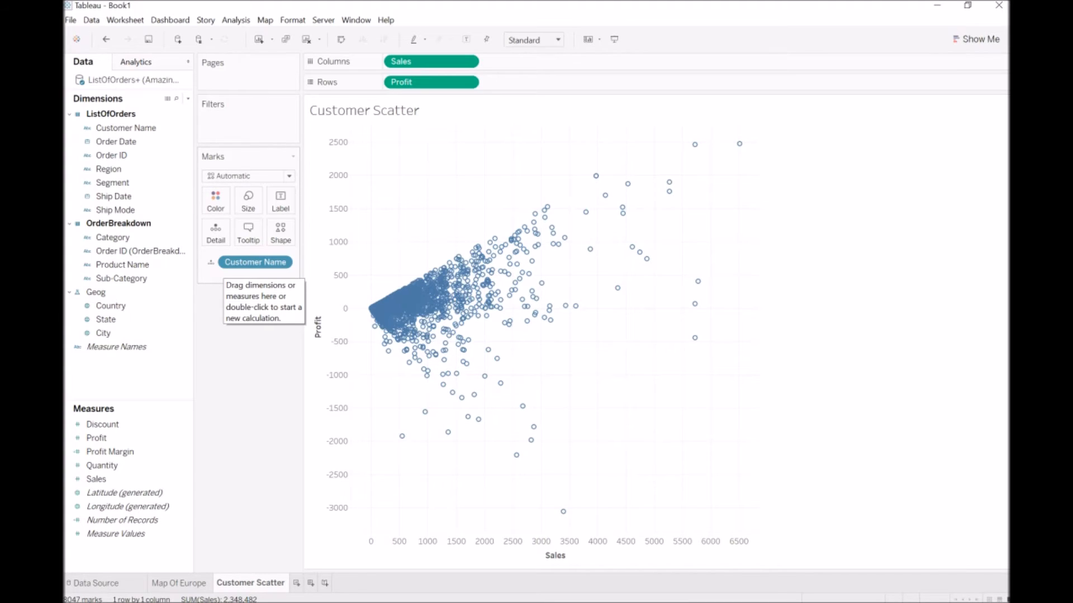
- On Map Of Europe, hide the Sales size legend and move the Profit Margin color legend below the Marks card
click(178, 583)
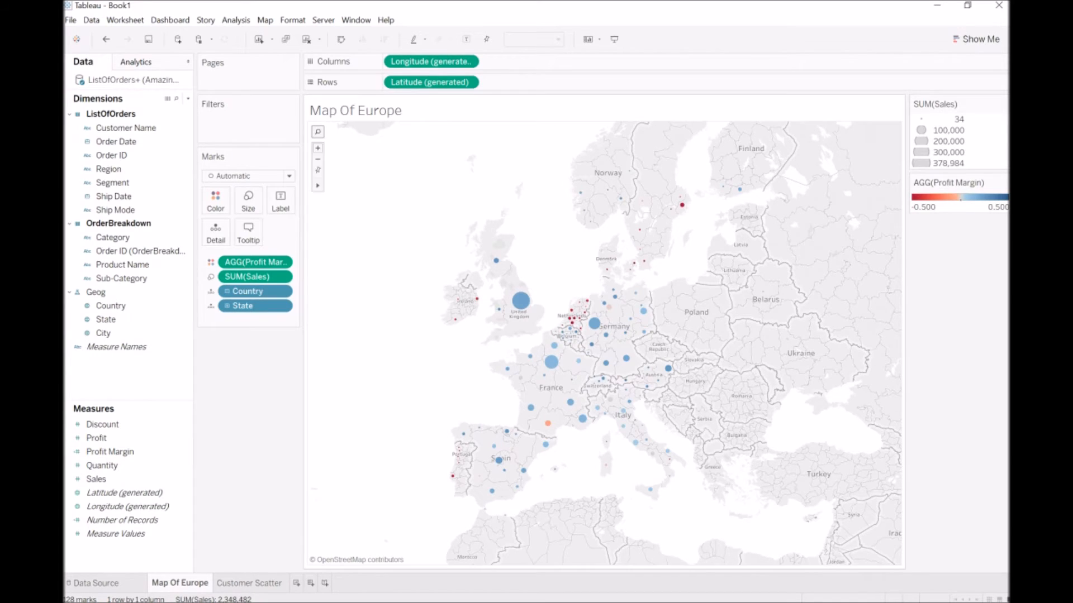
click(1004, 104)
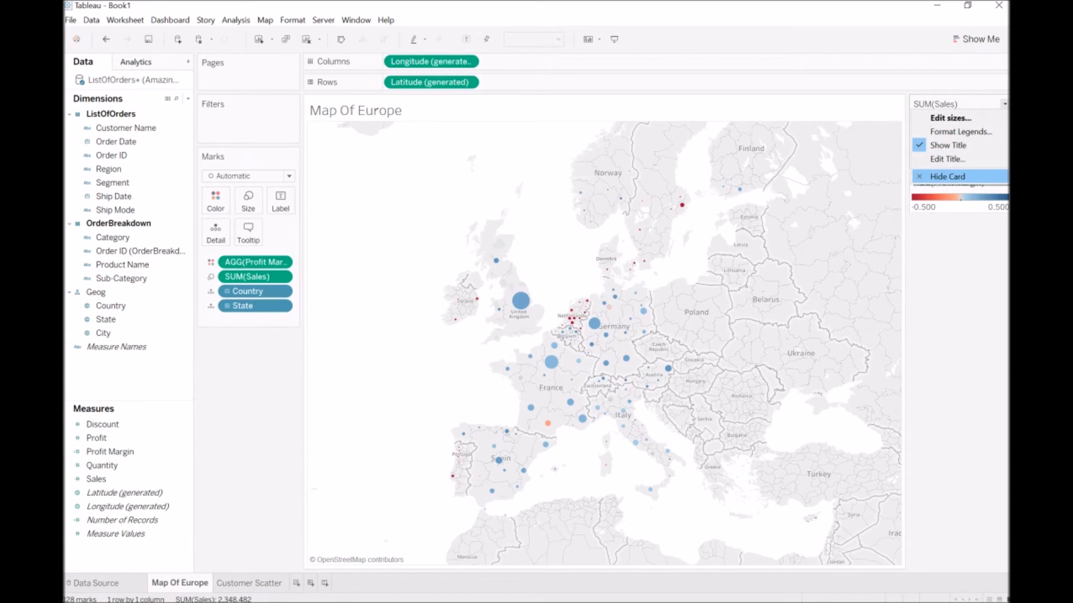
click(947, 176)
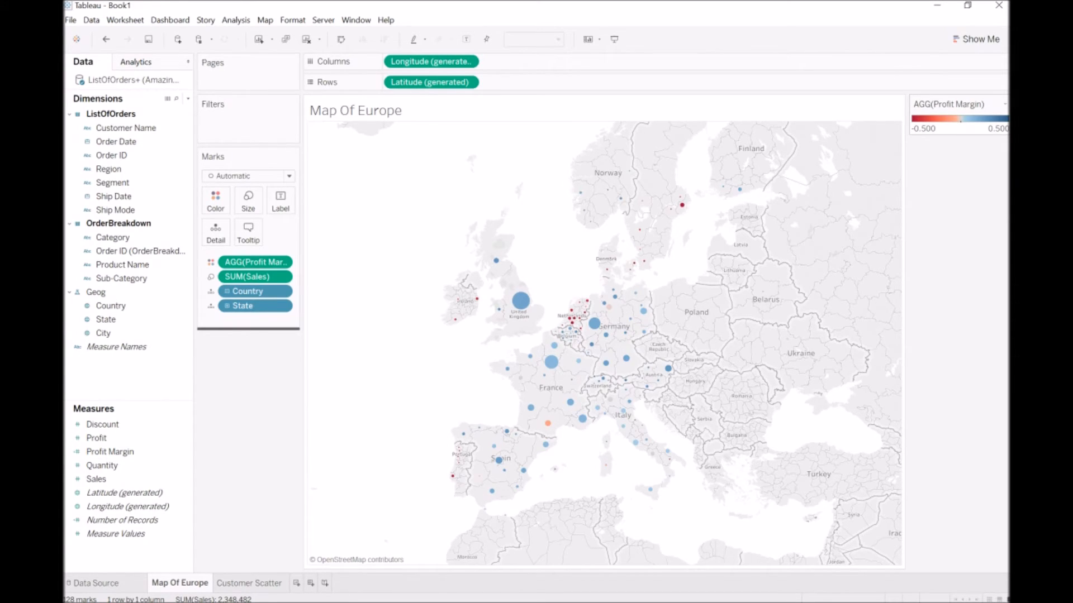
drag(948, 104, 245, 341)
drag(140, 155, 247, 124)
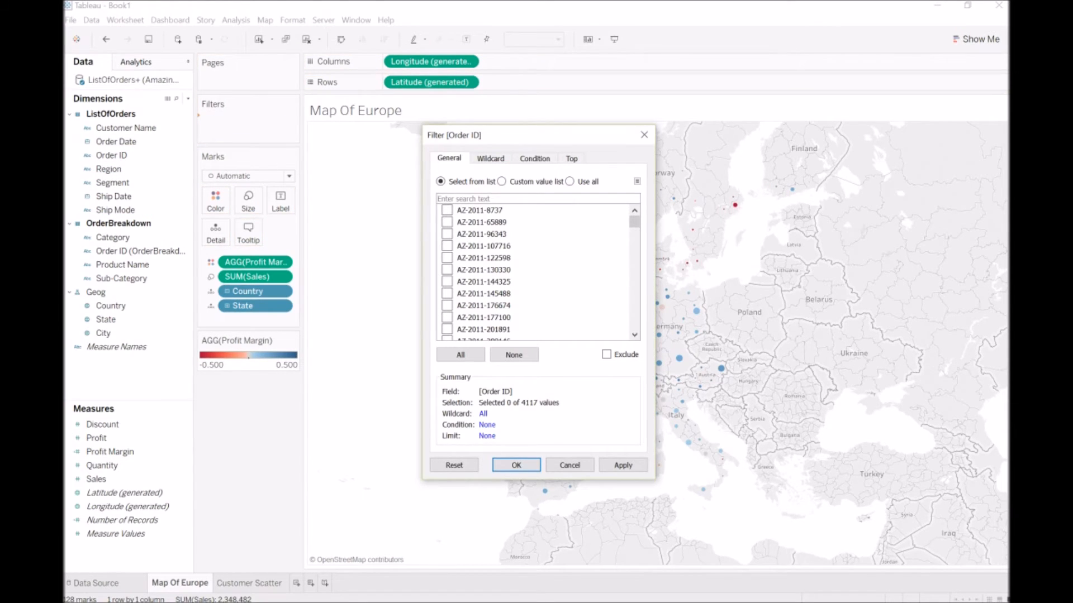
drag(634, 222, 634, 225)
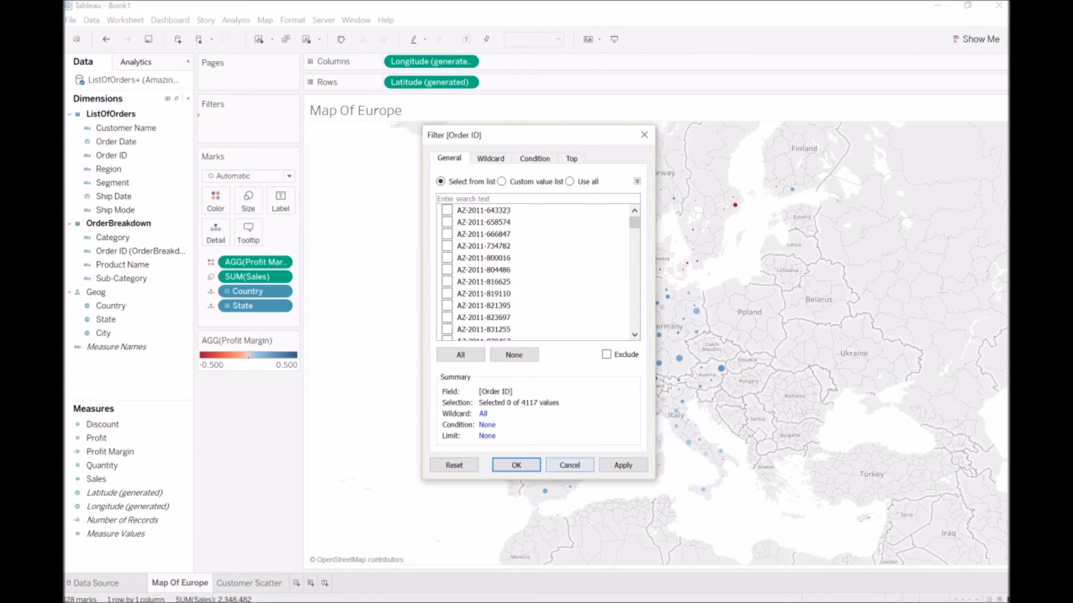
click(570, 465)
- Filter Map Of Europe by the year of Order Date, keeping only 2011
drag(116, 142, 240, 132)
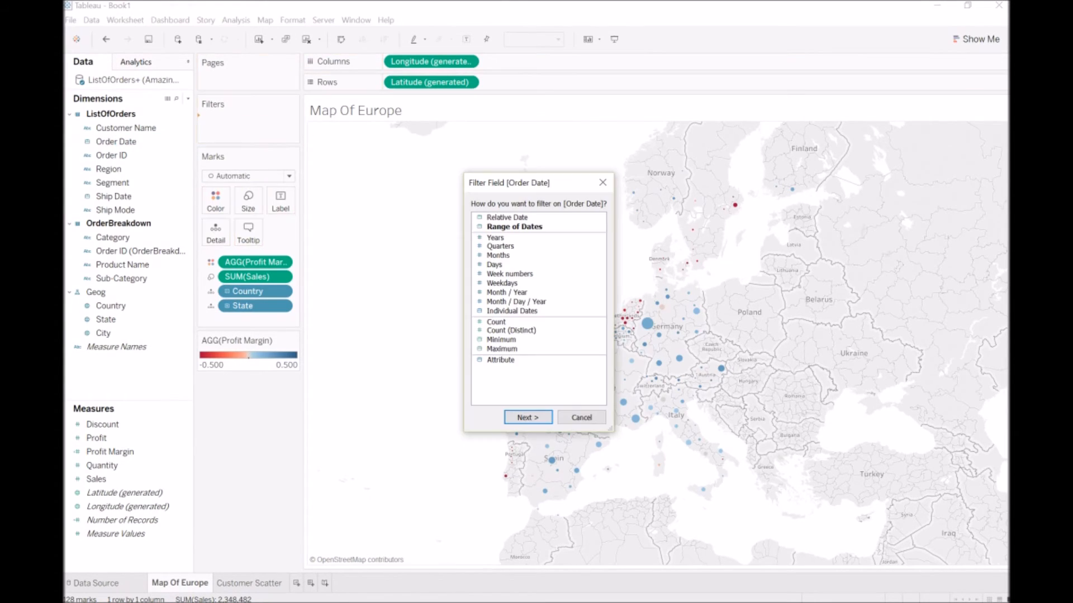
click(496, 238)
click(528, 418)
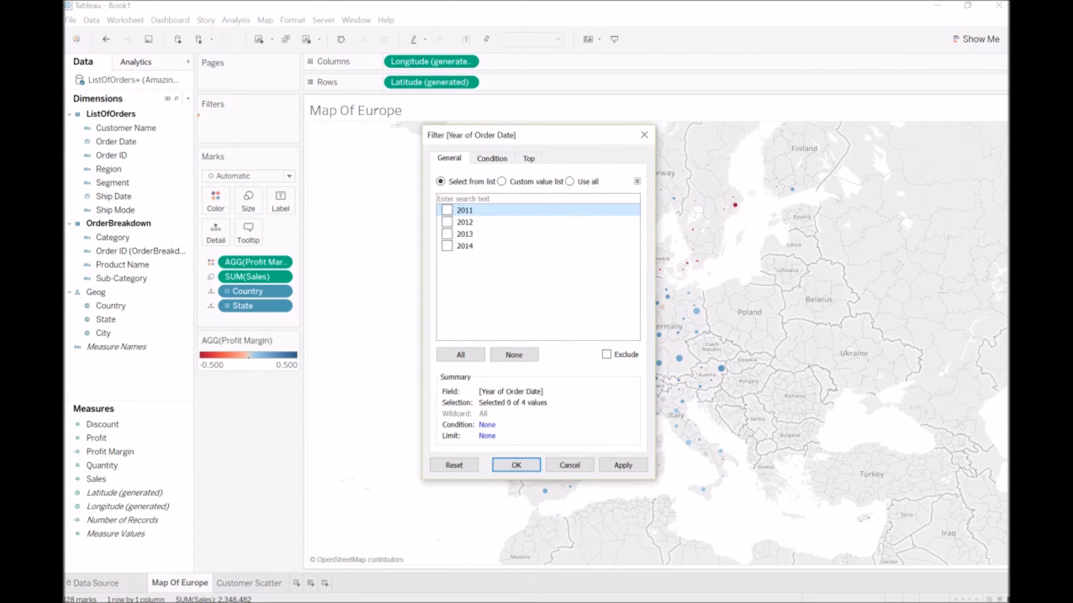
click(623, 465)
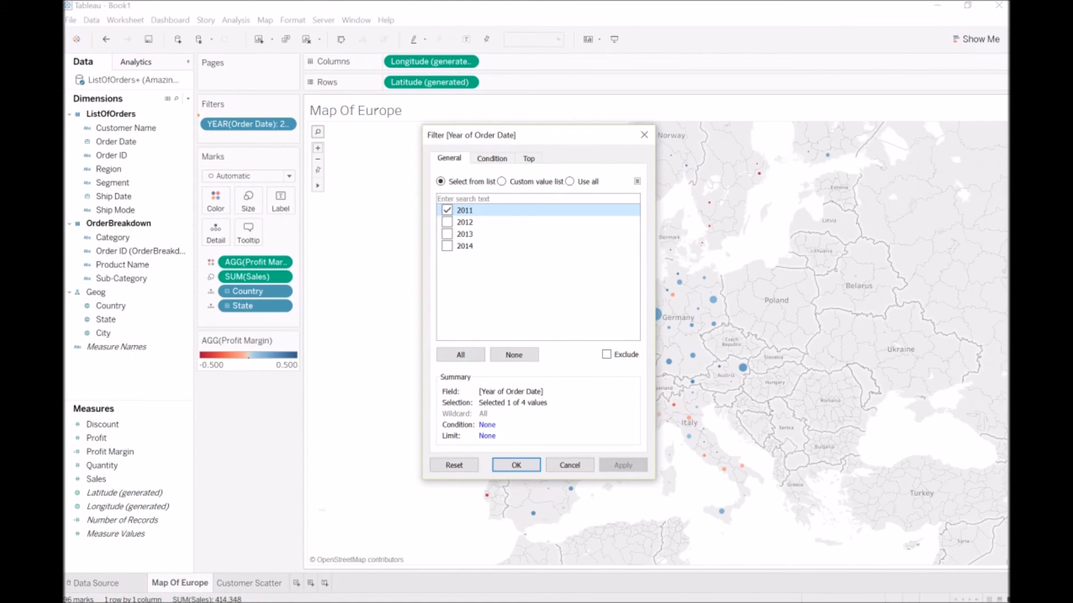
click(516, 465)
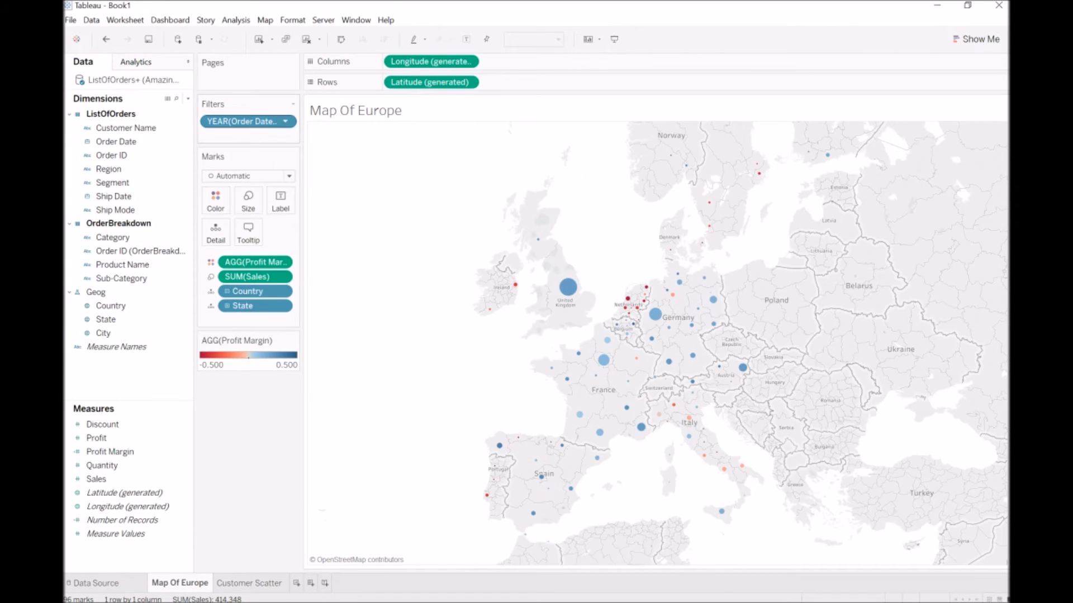
- Show the Order Date year filter on the map sheet and remove its "All" value option
right_click(256, 123)
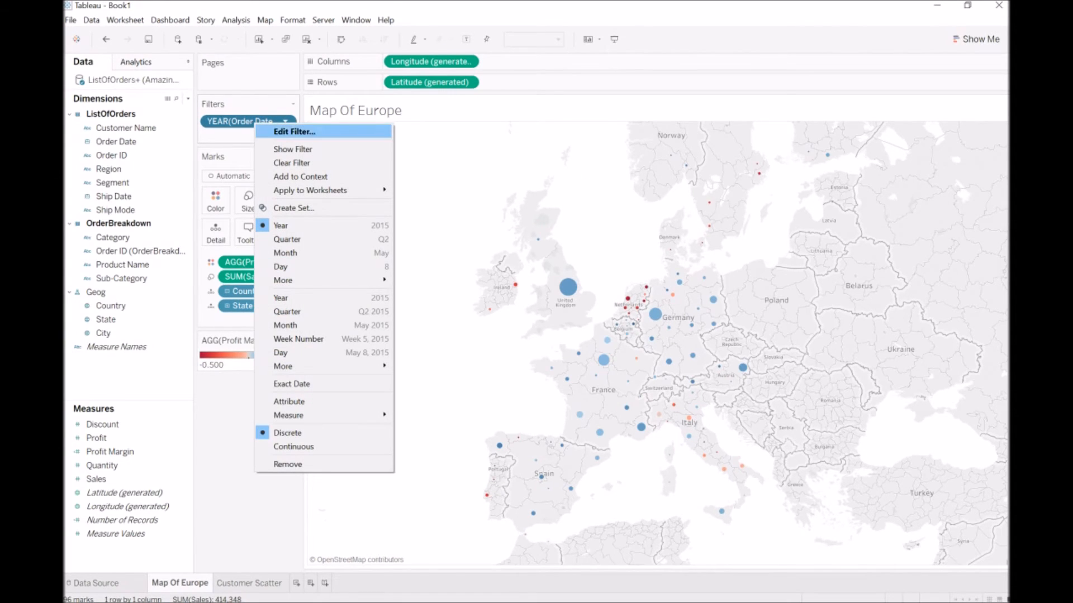
click(293, 149)
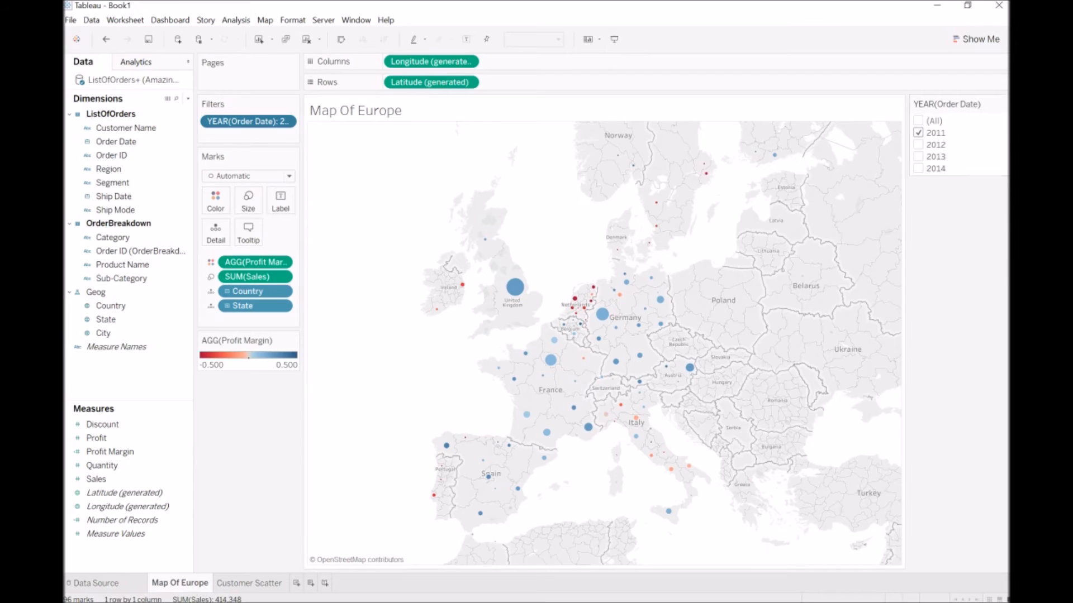
click(1005, 104)
mouse_move(894, 177)
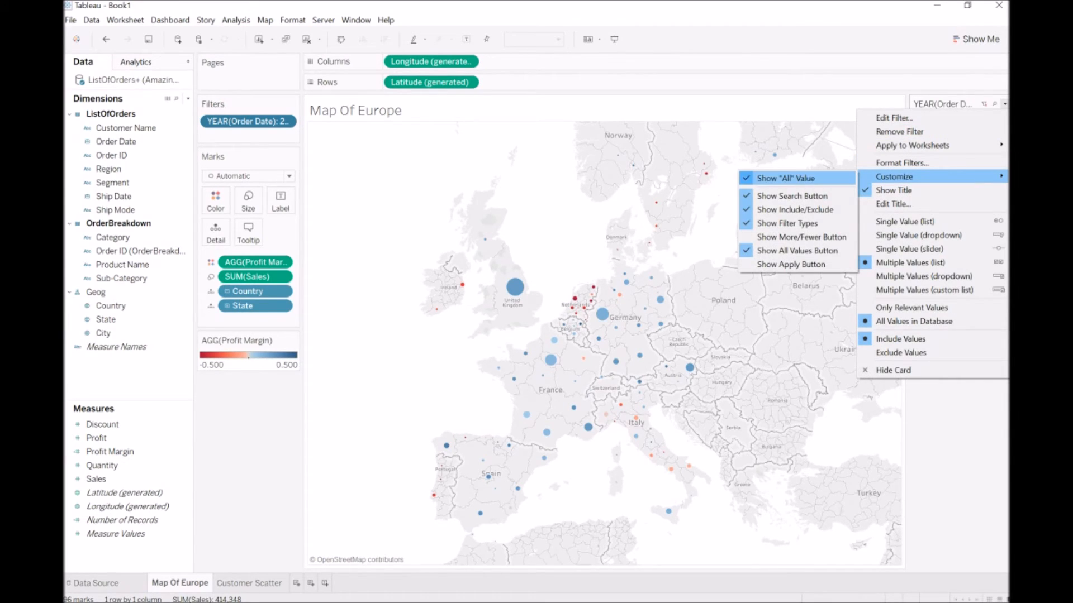
click(785, 178)
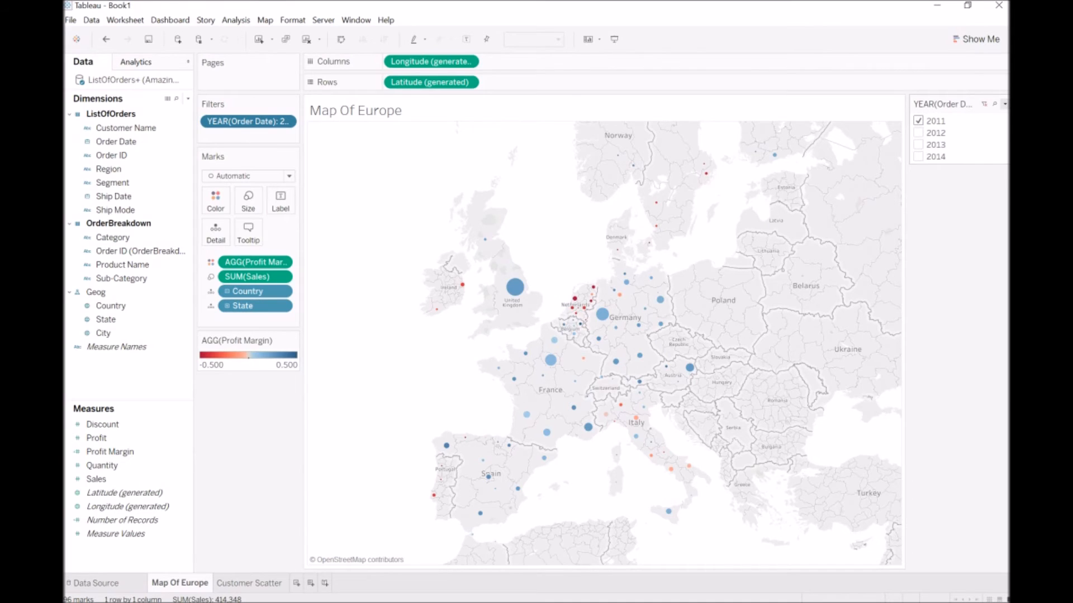
- Make the Order Date year filter a single value slider and place it below the Profit Margin color legend
click(1005, 104)
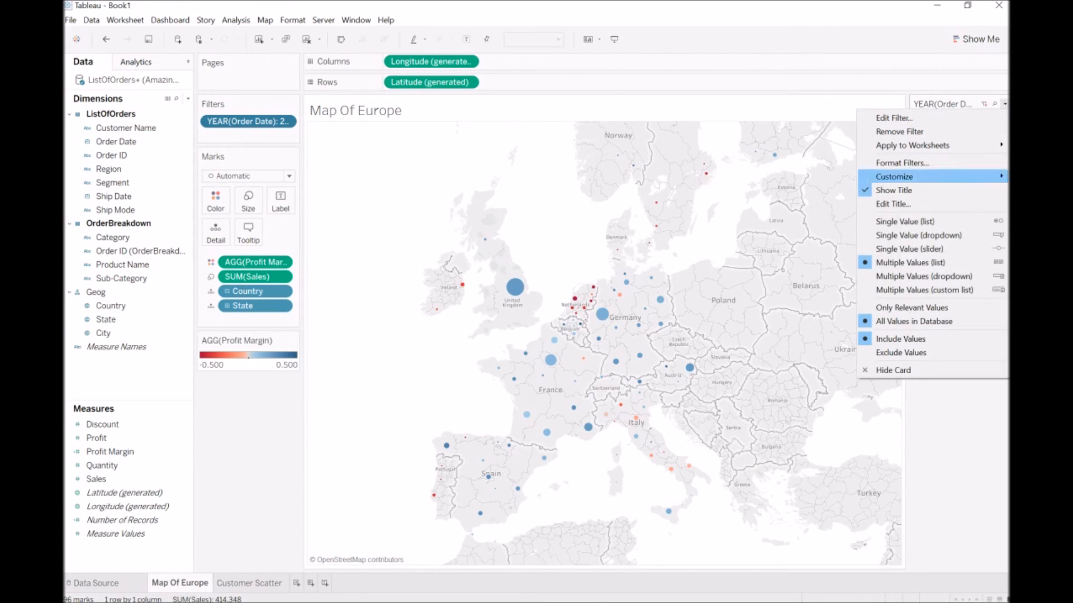
click(901, 249)
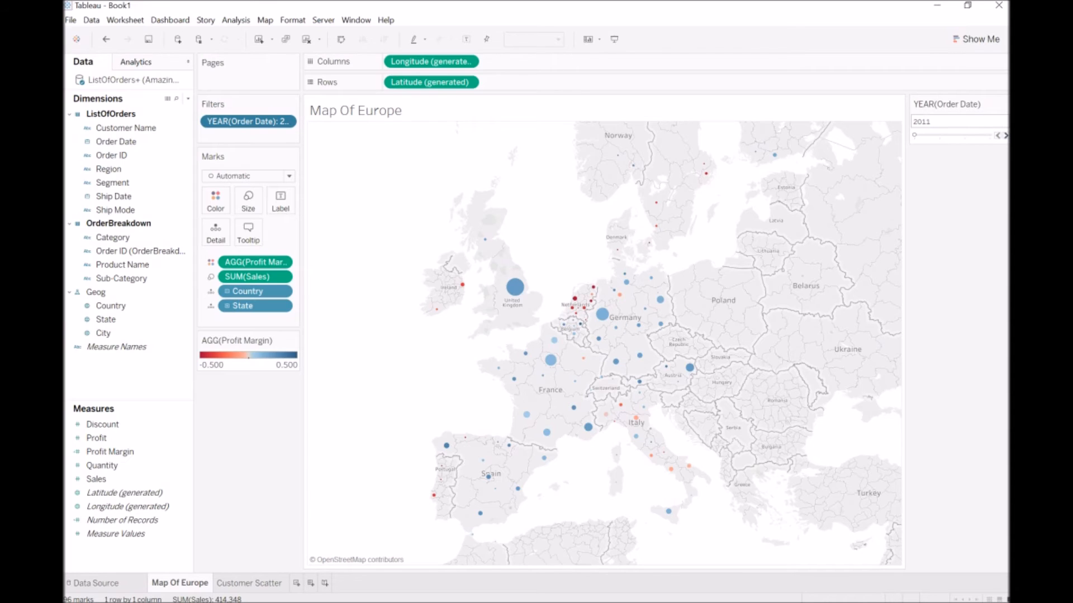
drag(947, 105, 249, 373)
- Apply the Order Date year filter to all worksheets using this data source
right_click(252, 123)
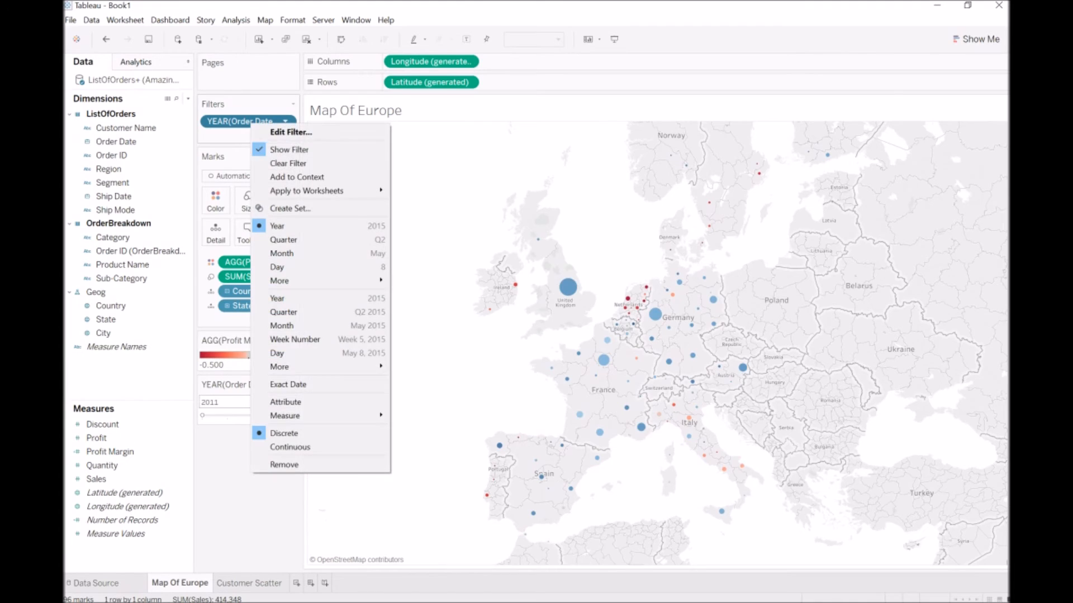
mouse_move(313, 191)
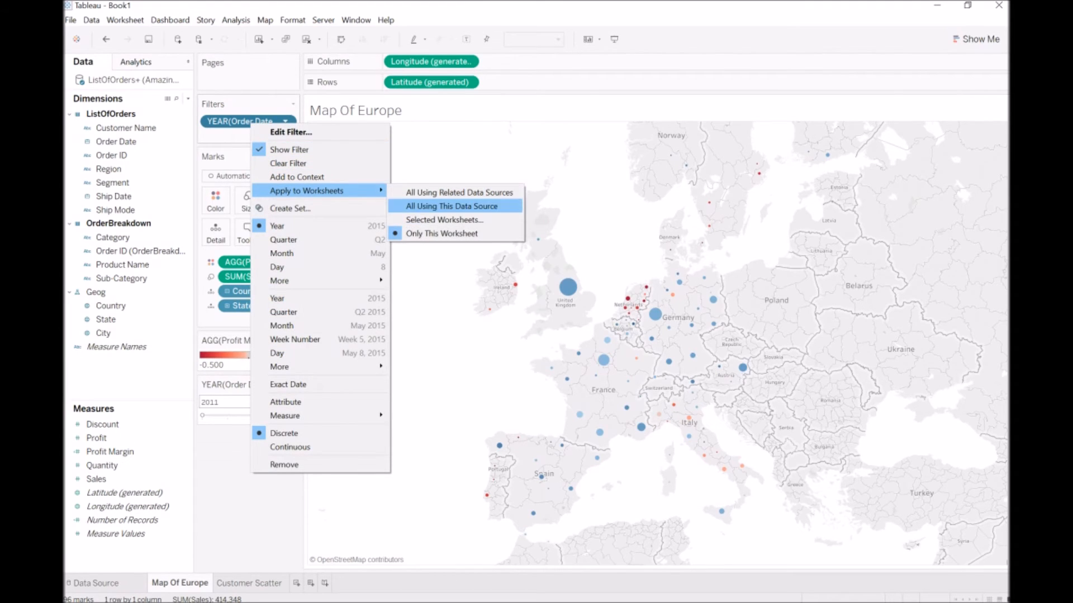
click(452, 206)
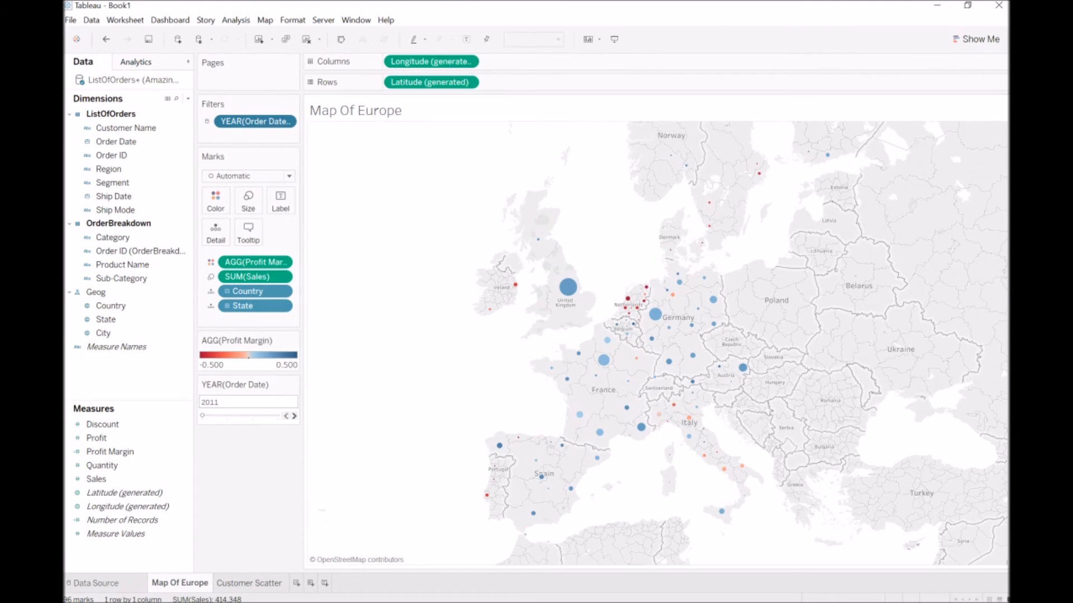
- On Customer Scatter, color the marks by Profit Margin and change their shape to filled circles
key(ctrl+Tab)
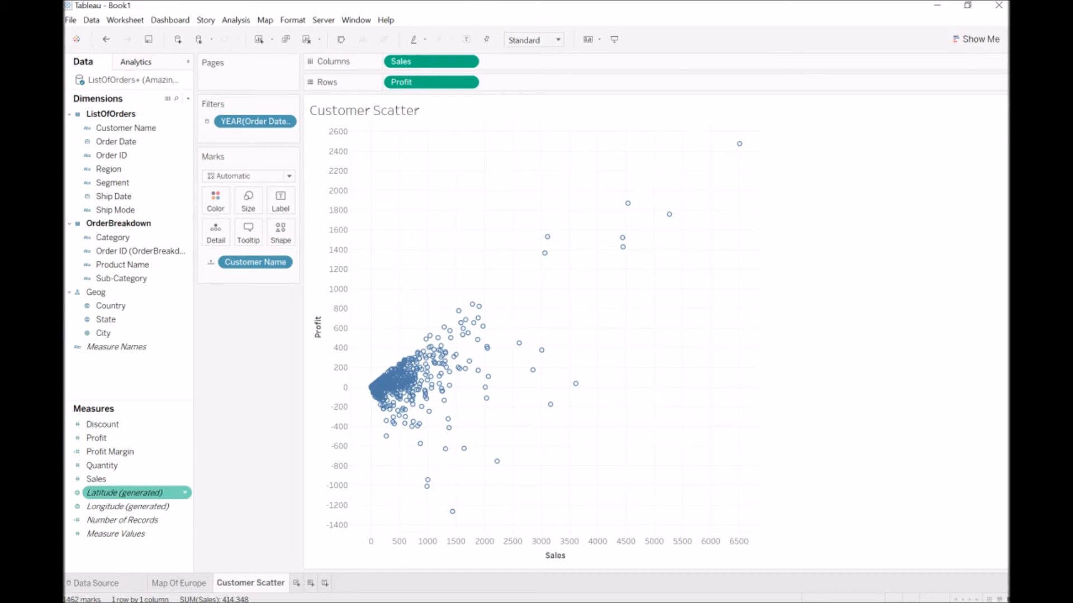
drag(110, 452, 215, 200)
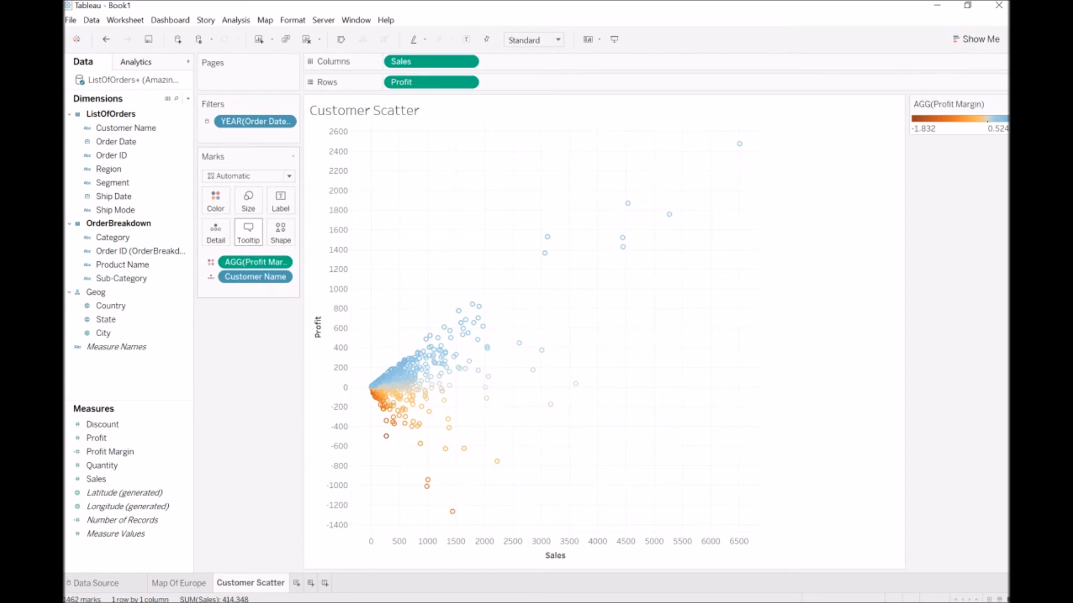
click(281, 232)
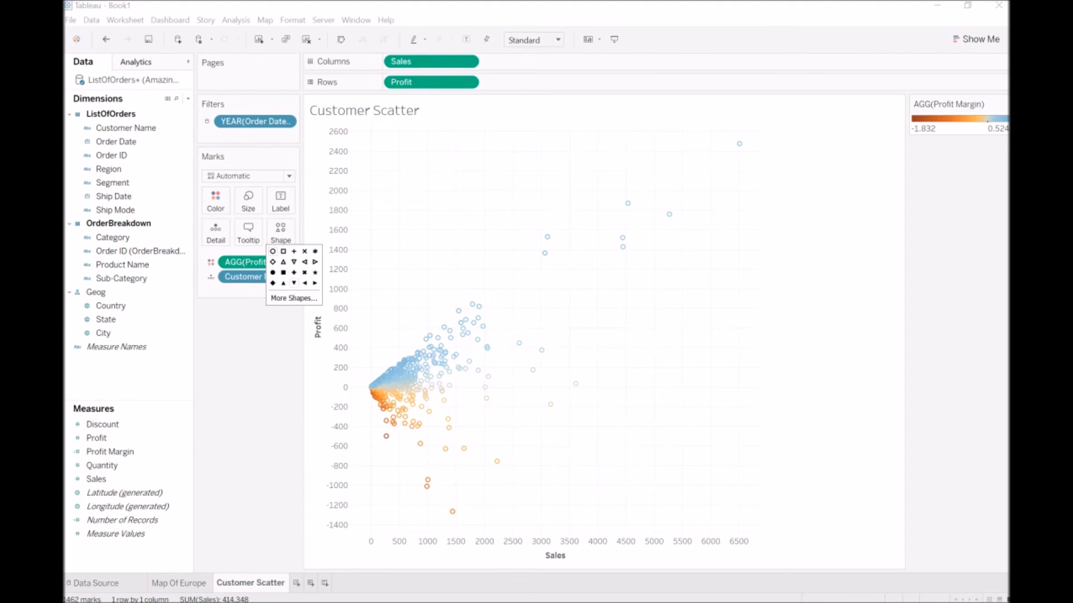
click(272, 272)
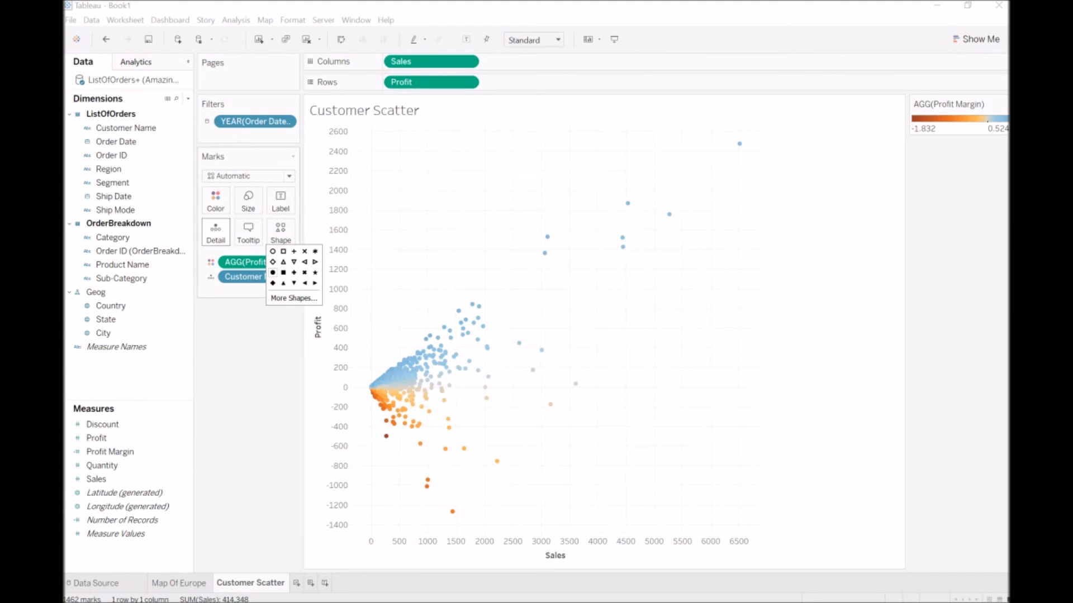
- Set the scatter plot's Profit Margin colors to the Red-Blue Diverging palette with start -0.5 and end 0.5
click(216, 200)
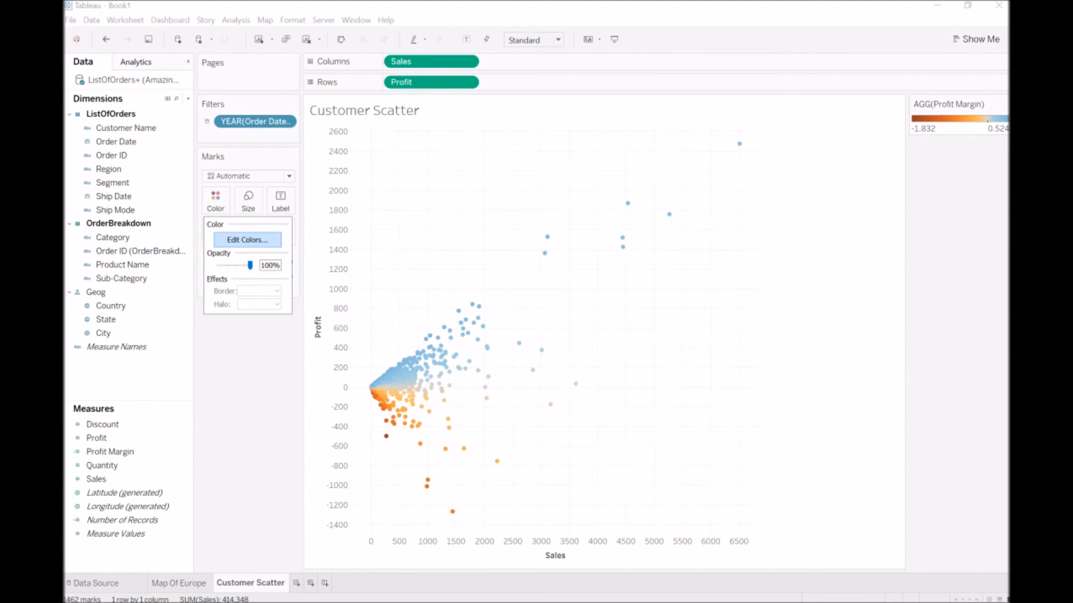
click(247, 240)
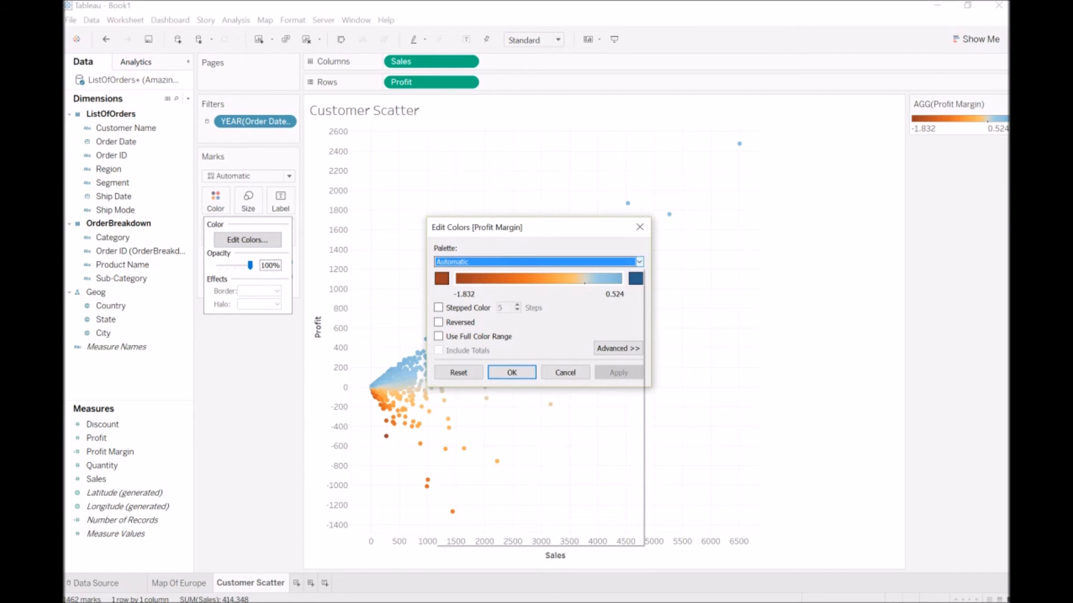
key(alt+Down)
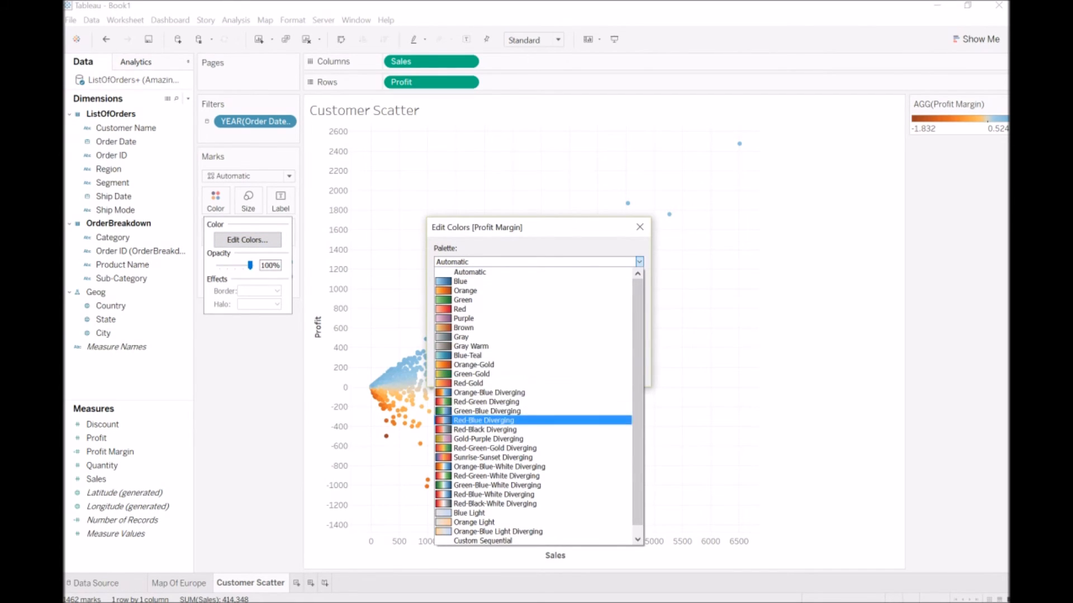
key(Return)
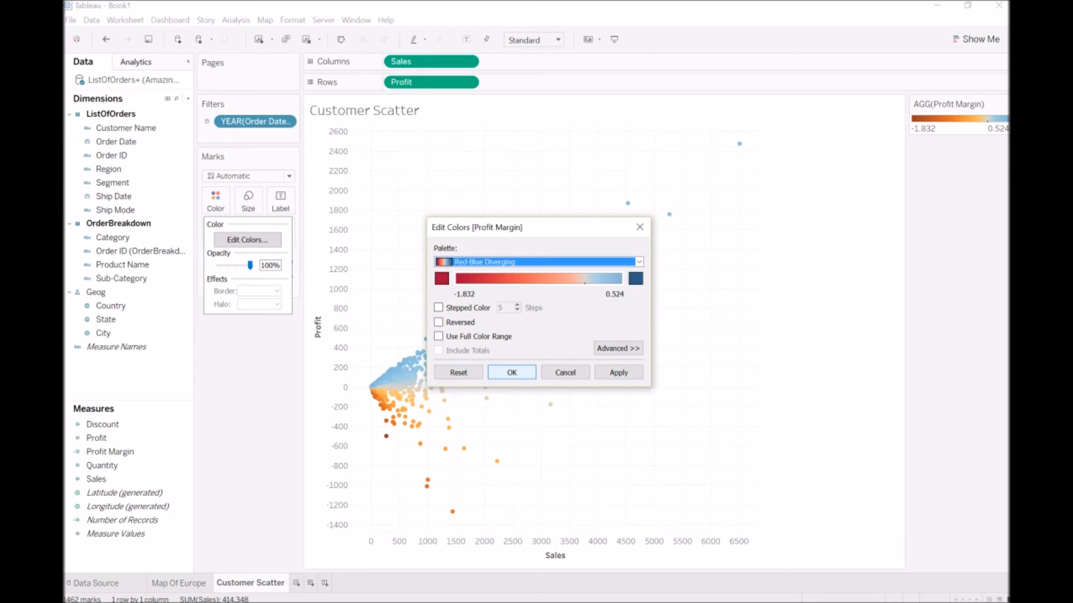
click(618, 348)
click(438, 369)
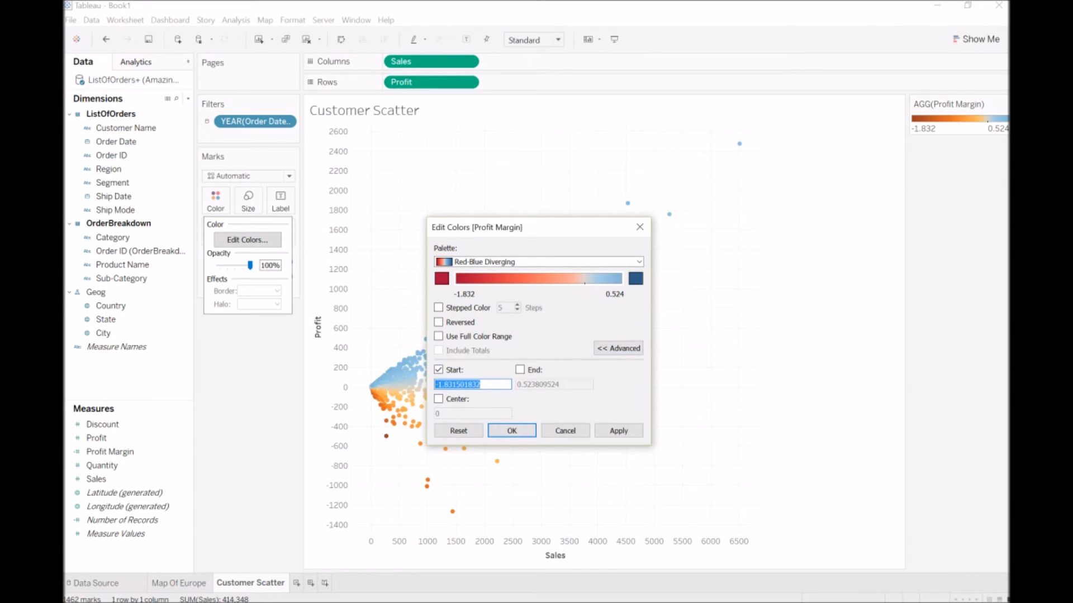
text(-.5)
click(520, 370)
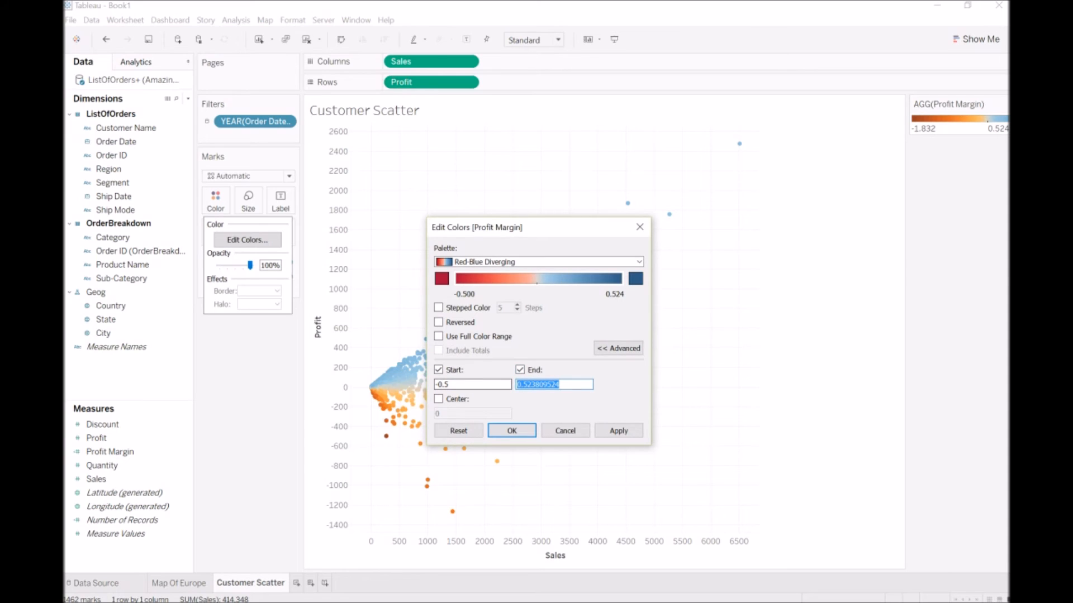
text(.5)
click(619, 431)
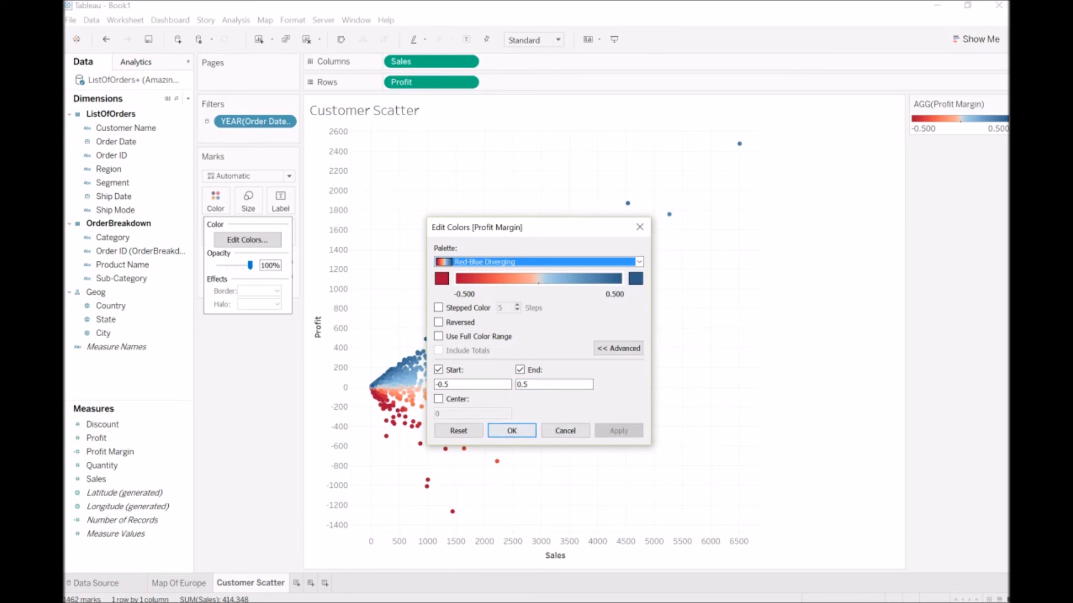
click(512, 431)
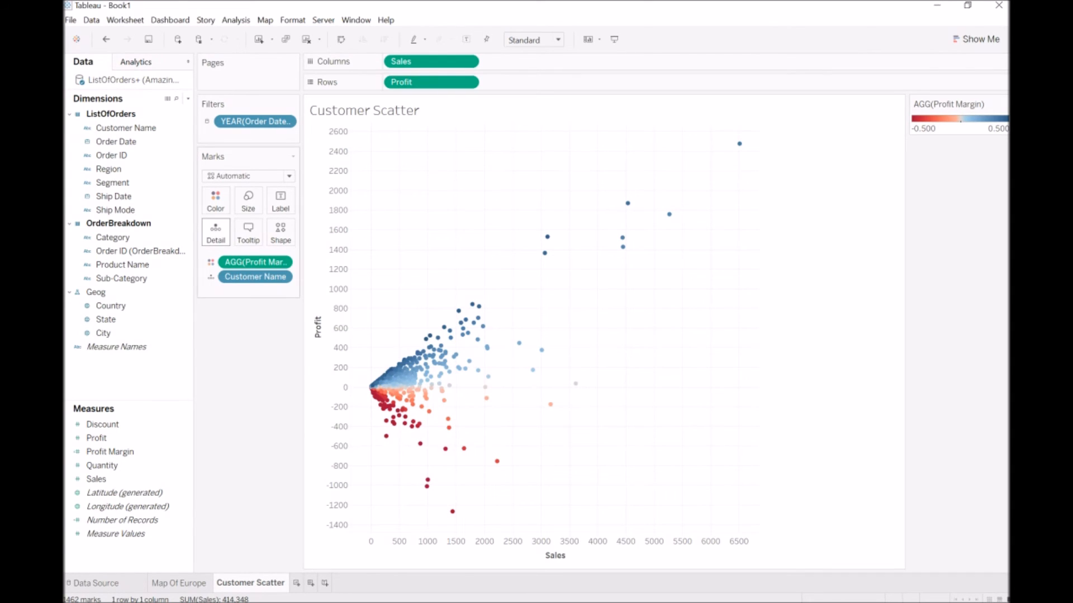
- Reduce the opacity of the scatter plot's marks to 74%
click(216, 201)
drag(250, 265, 241, 265)
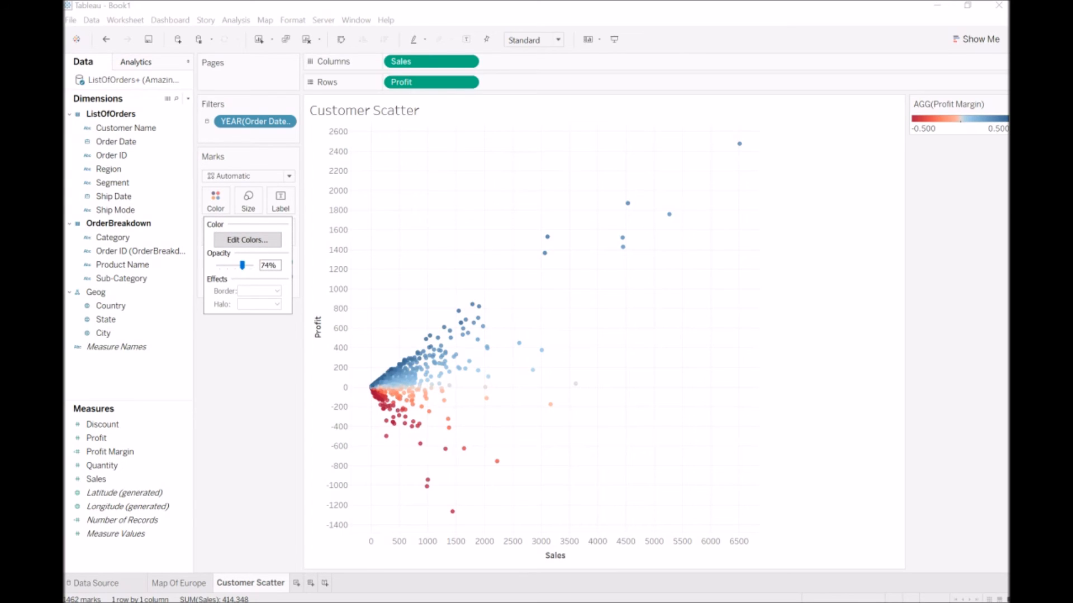
key(Escape)
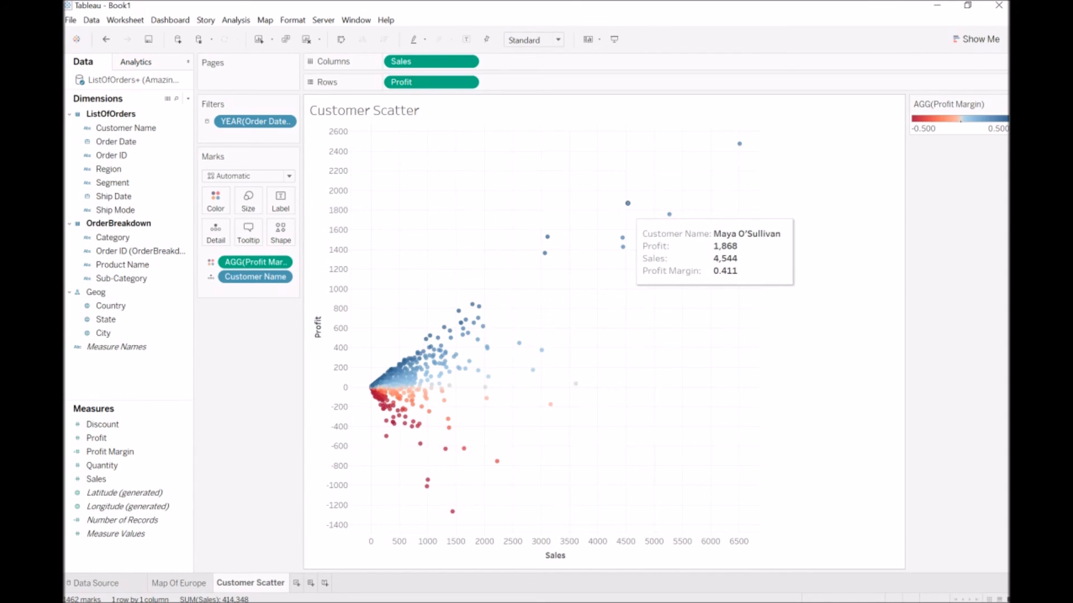
- Inspect the highest-profit customer marks on Customer Scatter and England's mark on Map Of Europe
click(628, 203)
click(739, 144)
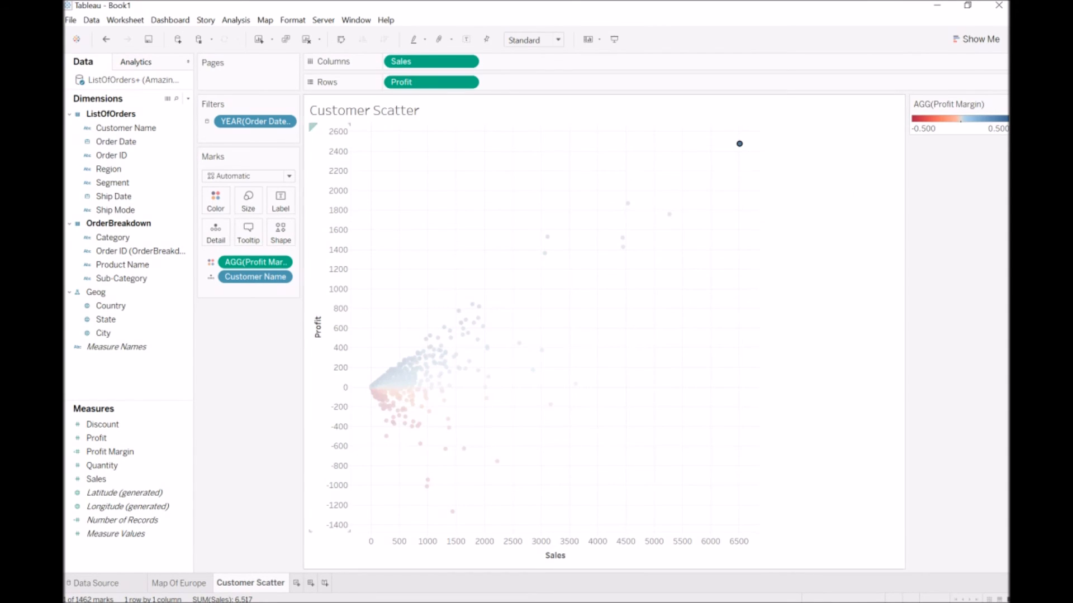
key(ctrl+shift+Tab)
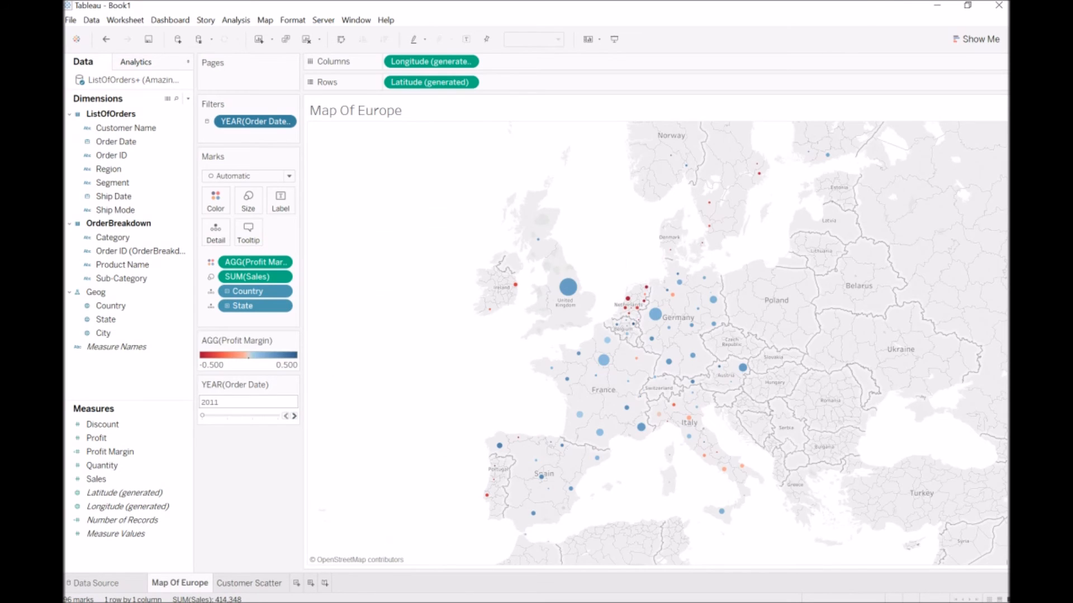
mouse_move(249, 583)
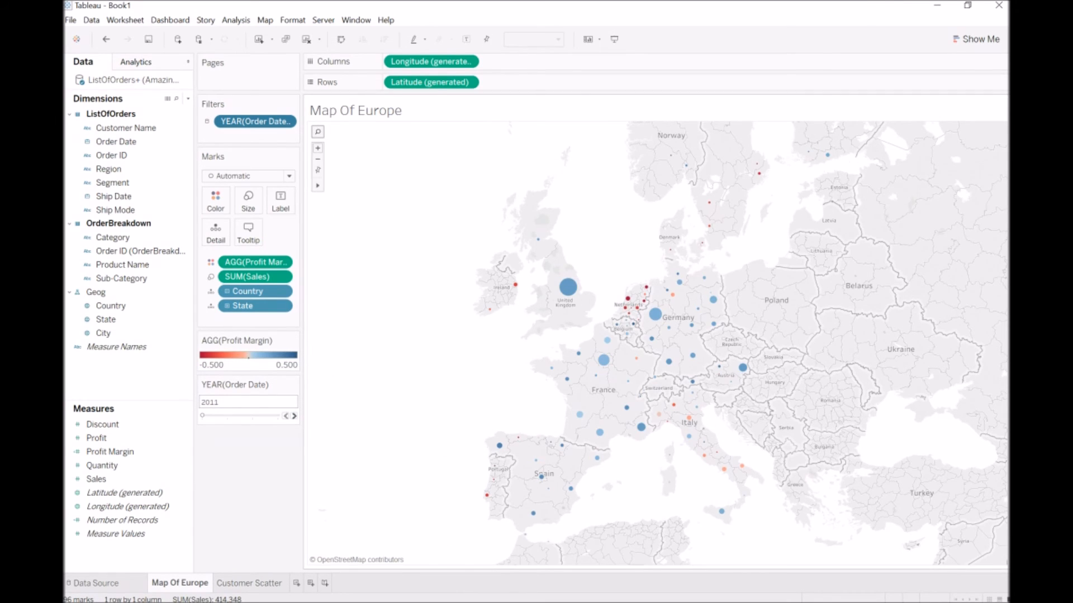
click(568, 287)
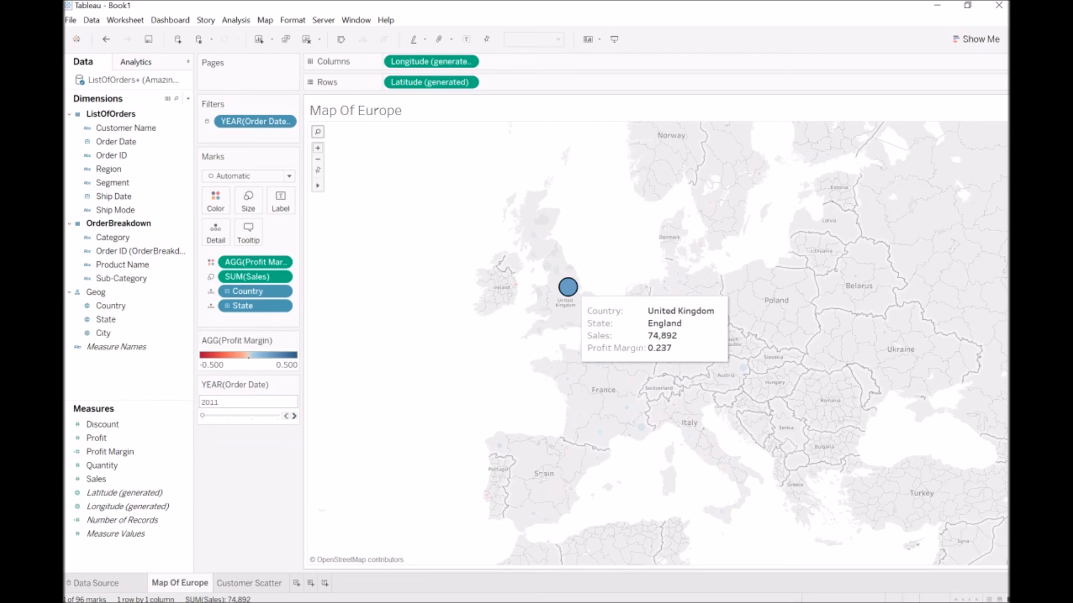
click(567, 287)
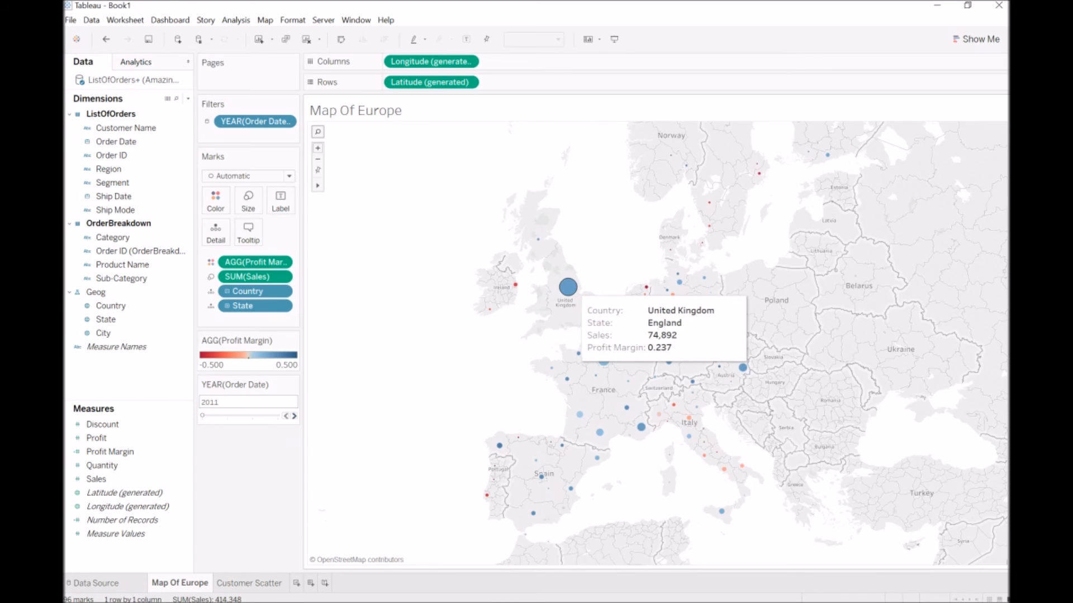
- On Customer Scatter, clear the mark selection and move the Profit Margin color legend below the Marks card
key(ctrl+Tab)
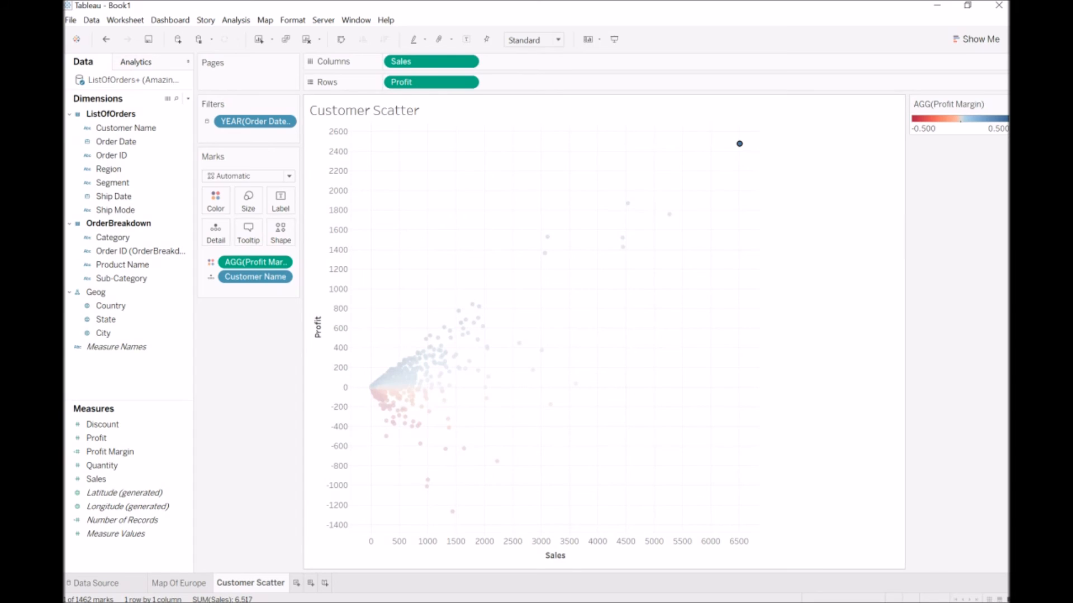
click(739, 144)
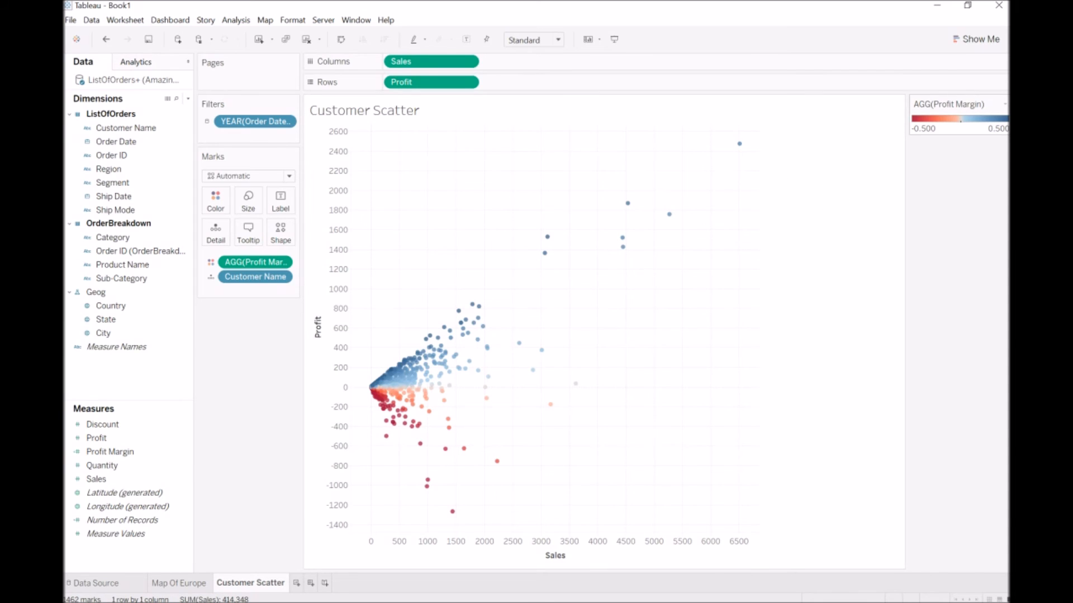
drag(950, 104, 248, 313)
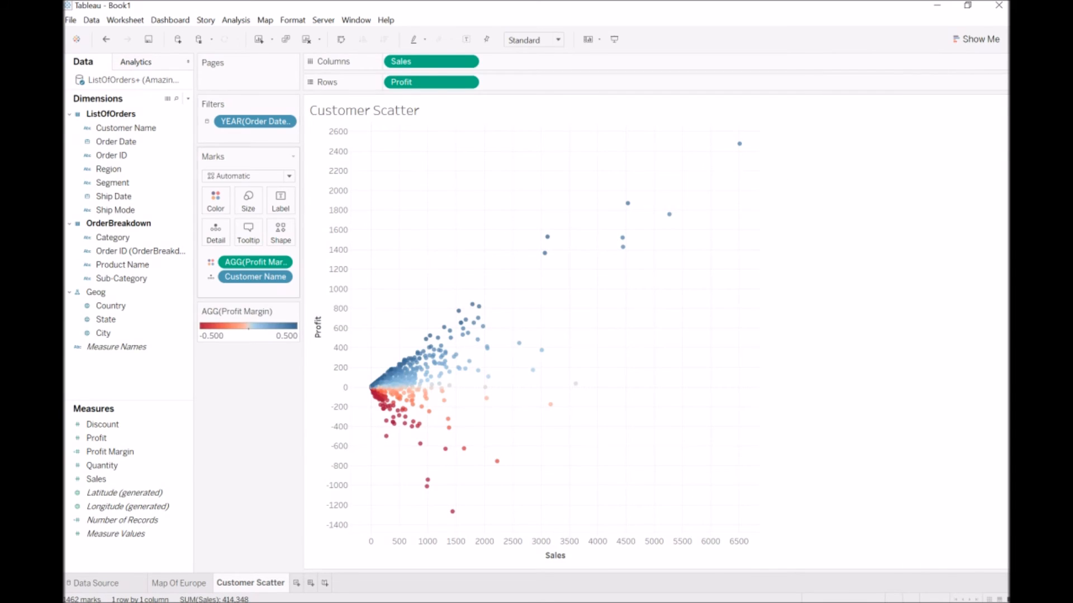
- Show the order year filter on Customer Scatter and place it below the Profit Margin color legend
click(285, 121)
click(279, 148)
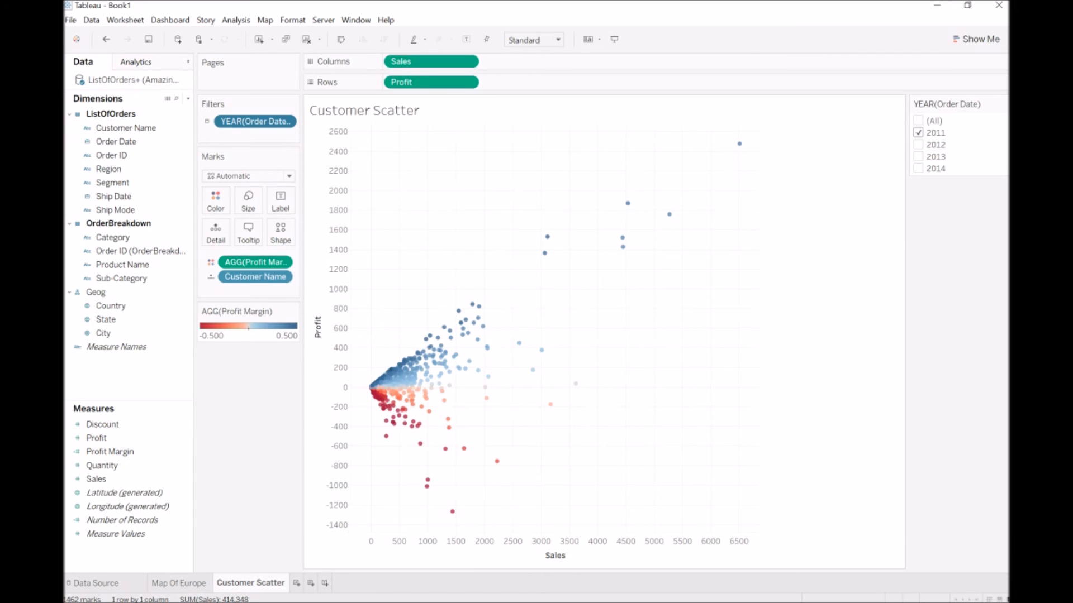
drag(949, 104, 249, 358)
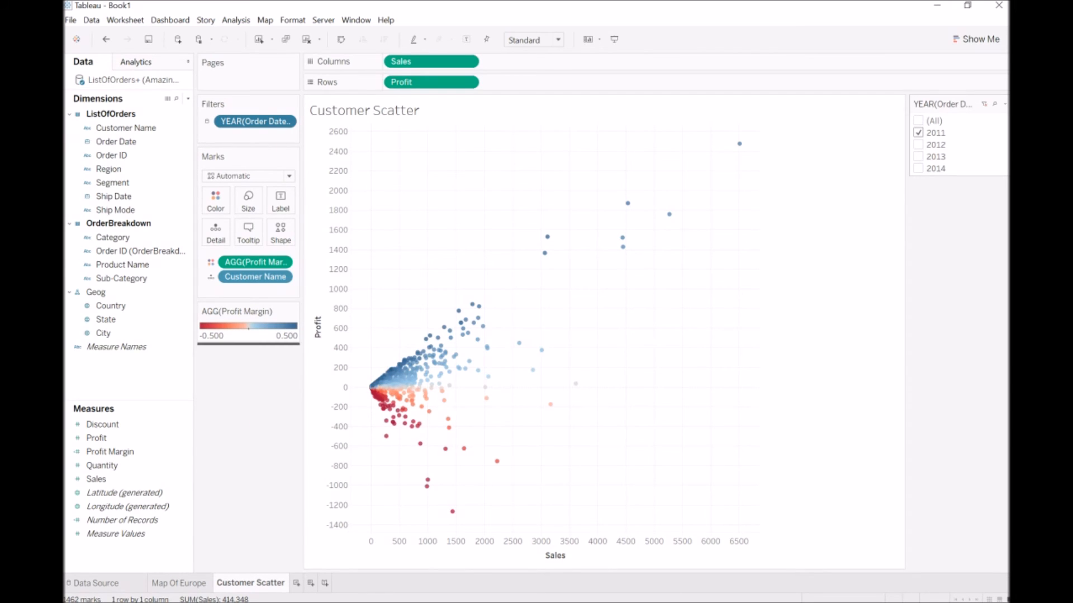
- Hide the "All" value in the order year filter and change it to a Single Value (slider)
click(293, 355)
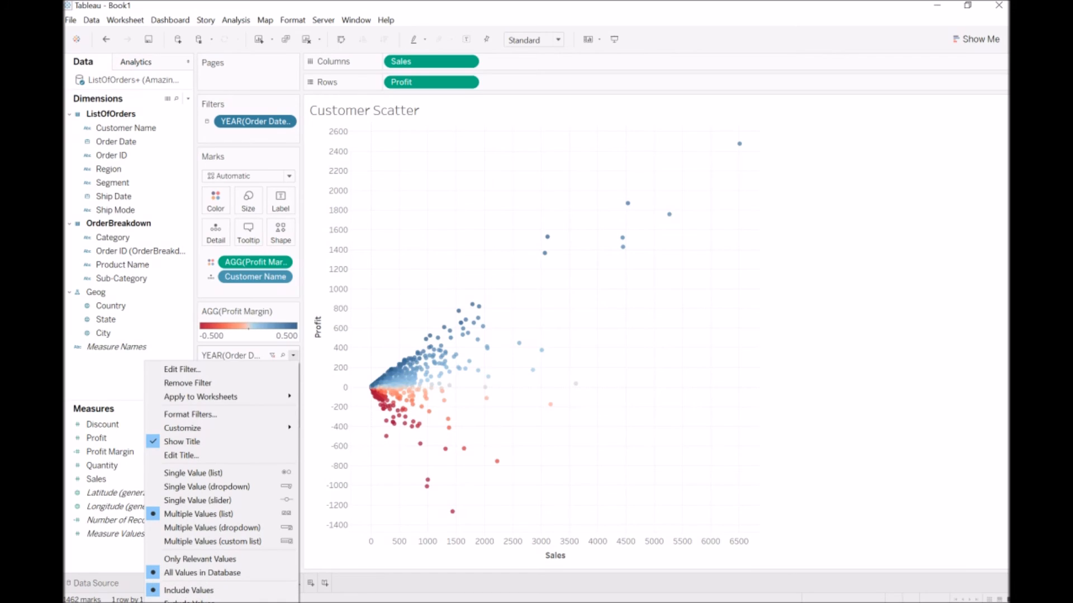
mouse_move(223, 428)
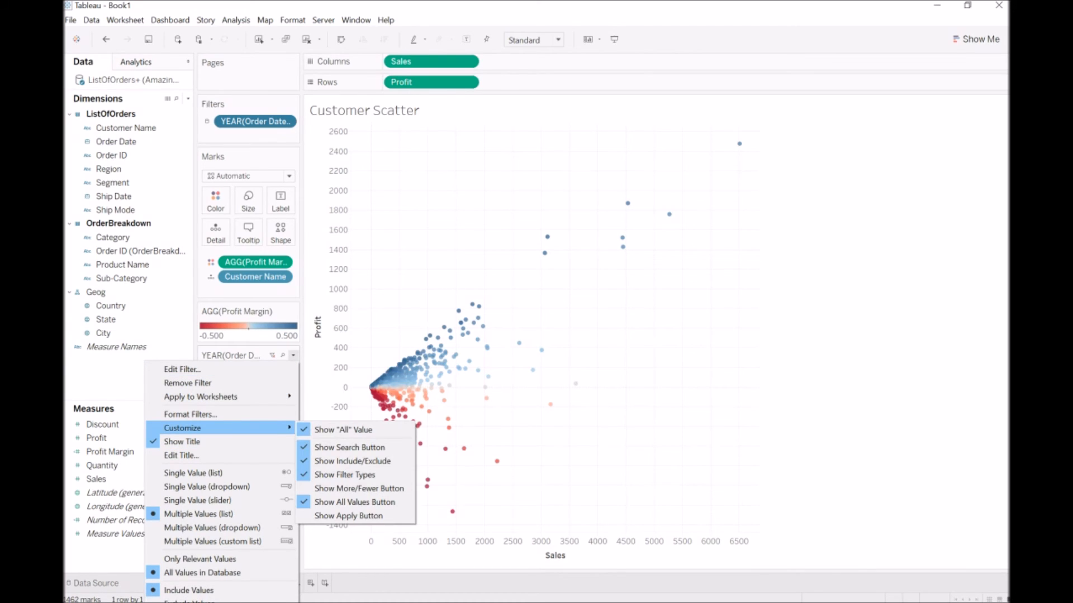
click(335, 430)
click(293, 355)
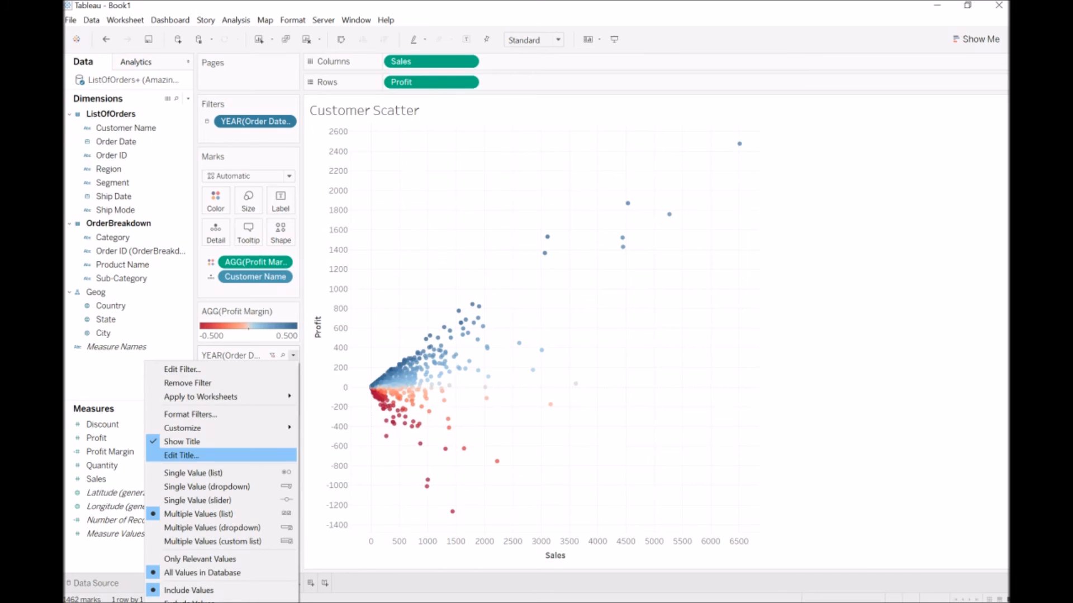
click(196, 500)
- Check the shared year filter by advancing Customer Scatter to 2014, then stepping Map Of Europe back to 2011
click(293, 387)
click(294, 386)
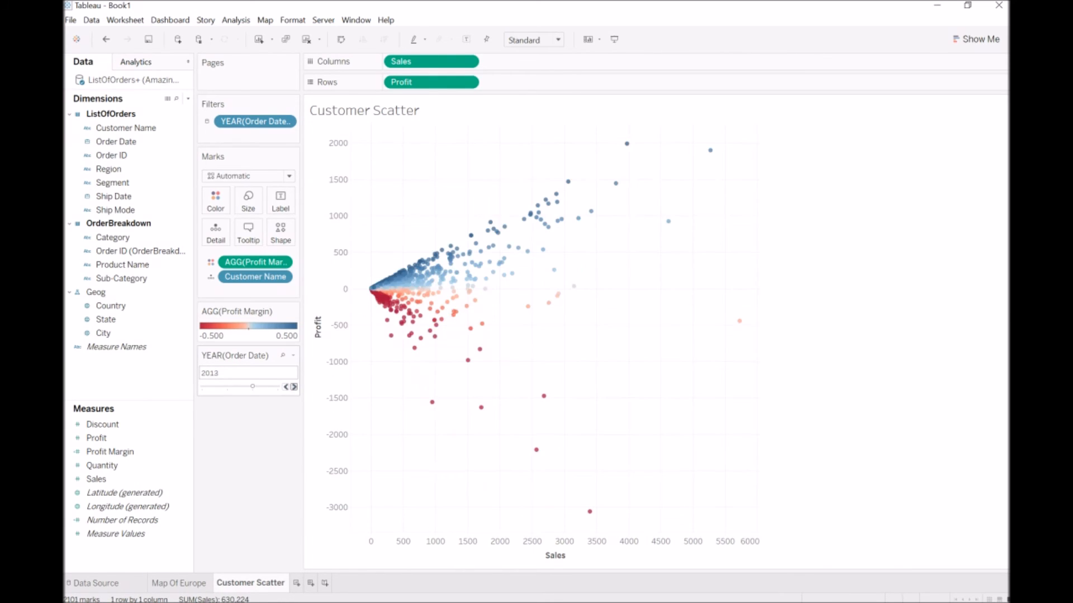
click(294, 387)
key(ctrl+shift+Tab)
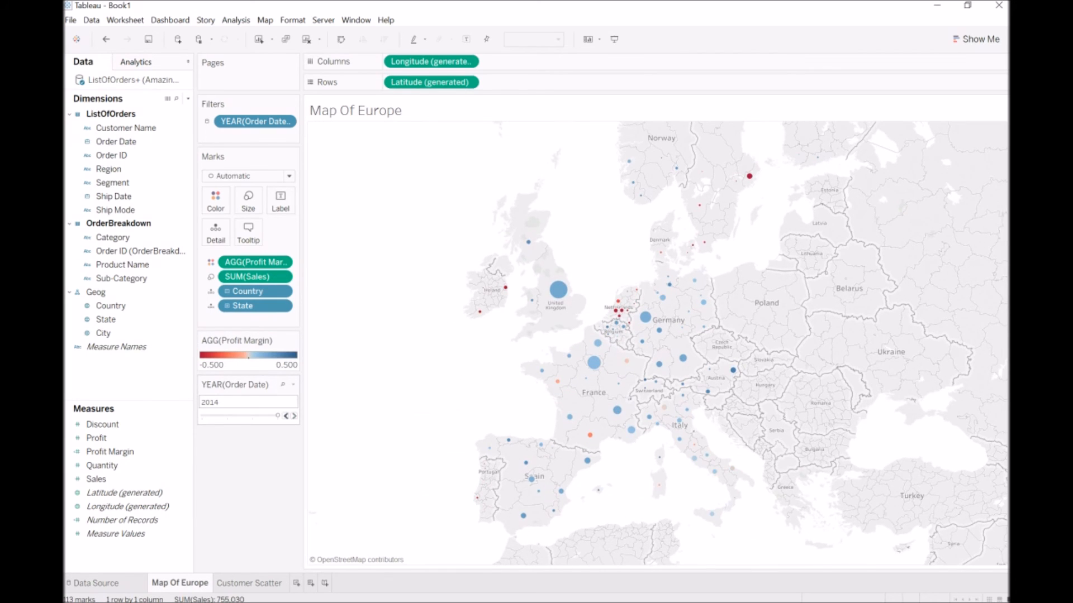
click(286, 416)
click(285, 416)
click(286, 416)
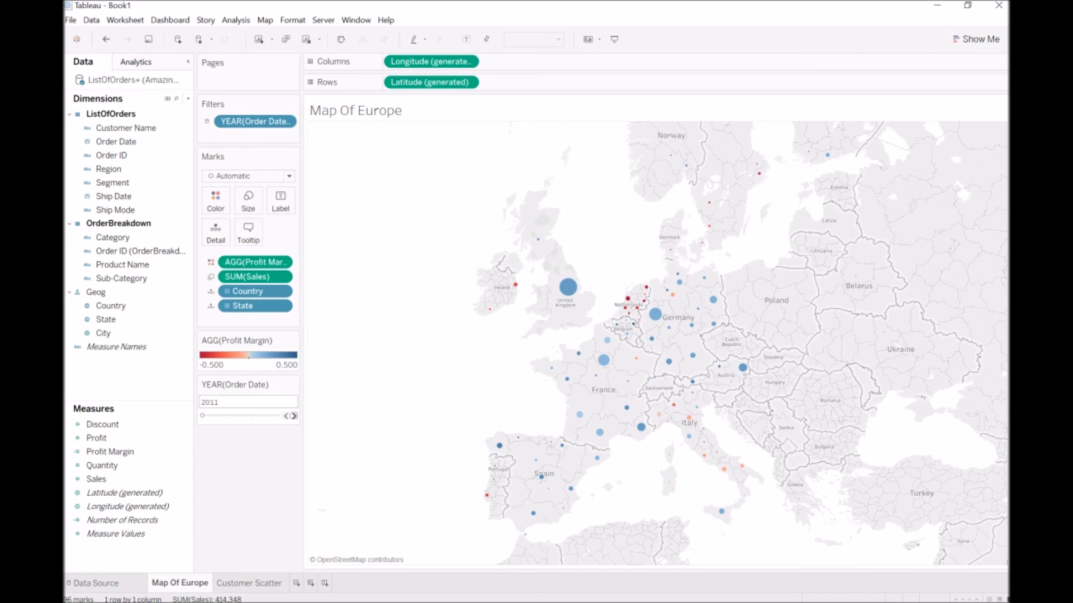
- Create a new dashboard and place Map Of Europe on it with Customer Scatter below
click(311, 583)
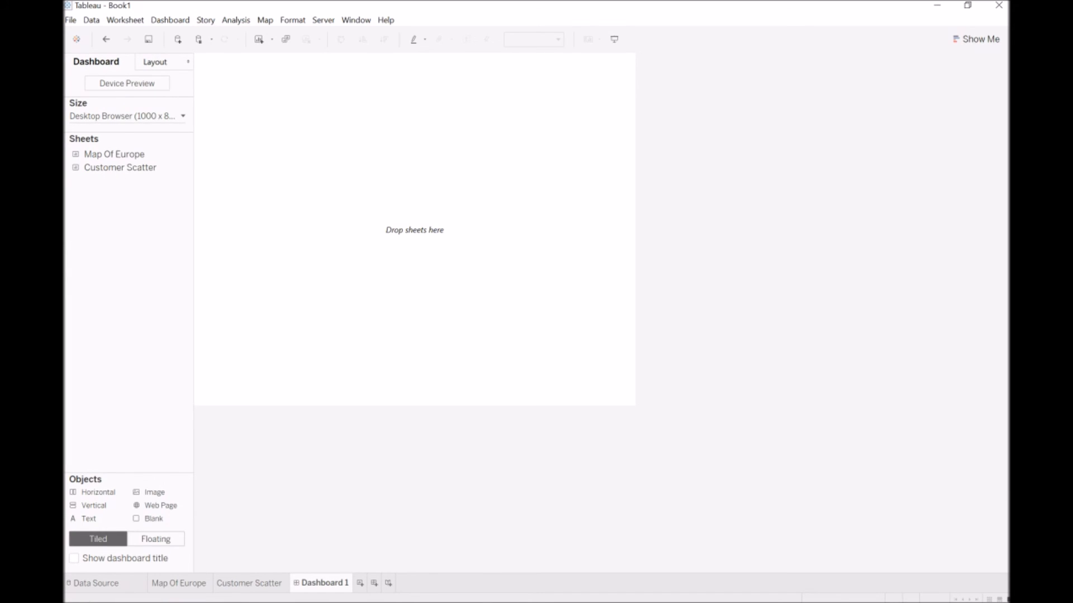
drag(115, 155, 391, 223)
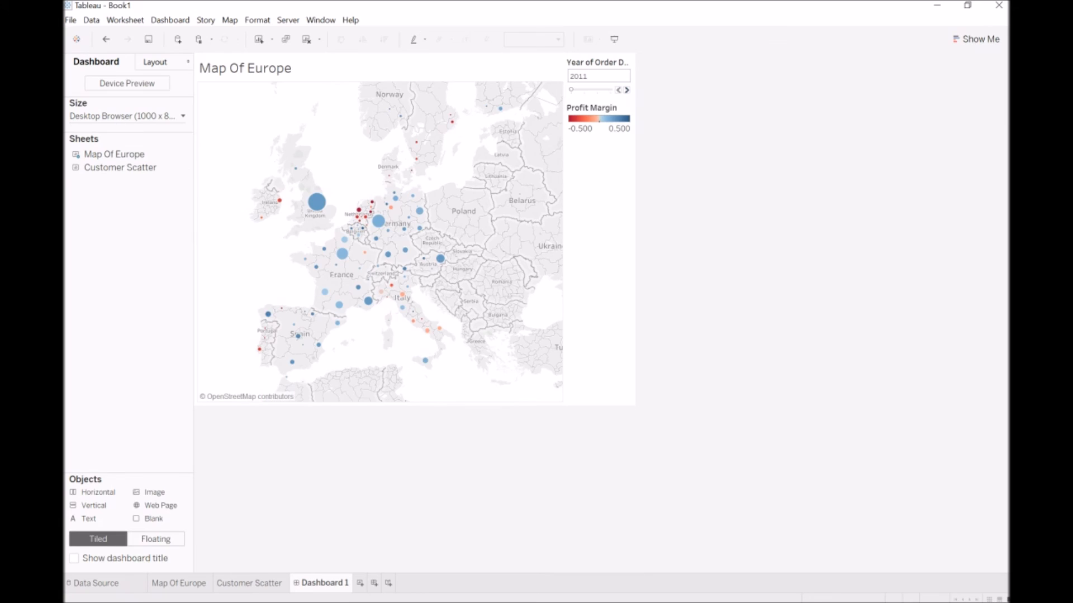
drag(120, 167, 380, 335)
- Remove the Profit Margin color legend from the dashboard, keeping the order year filter
click(599, 251)
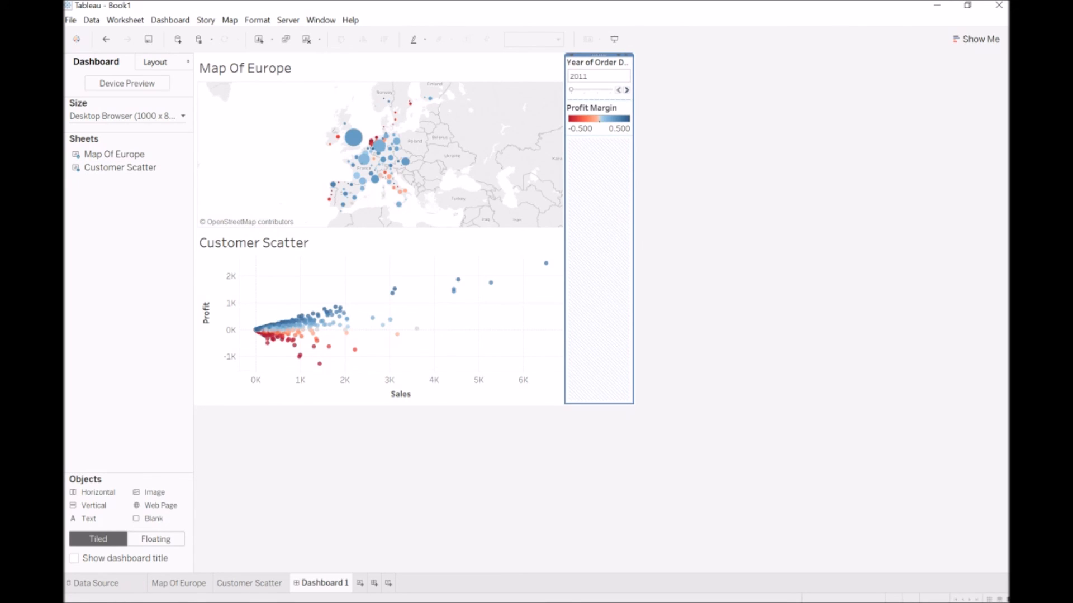
click(598, 63)
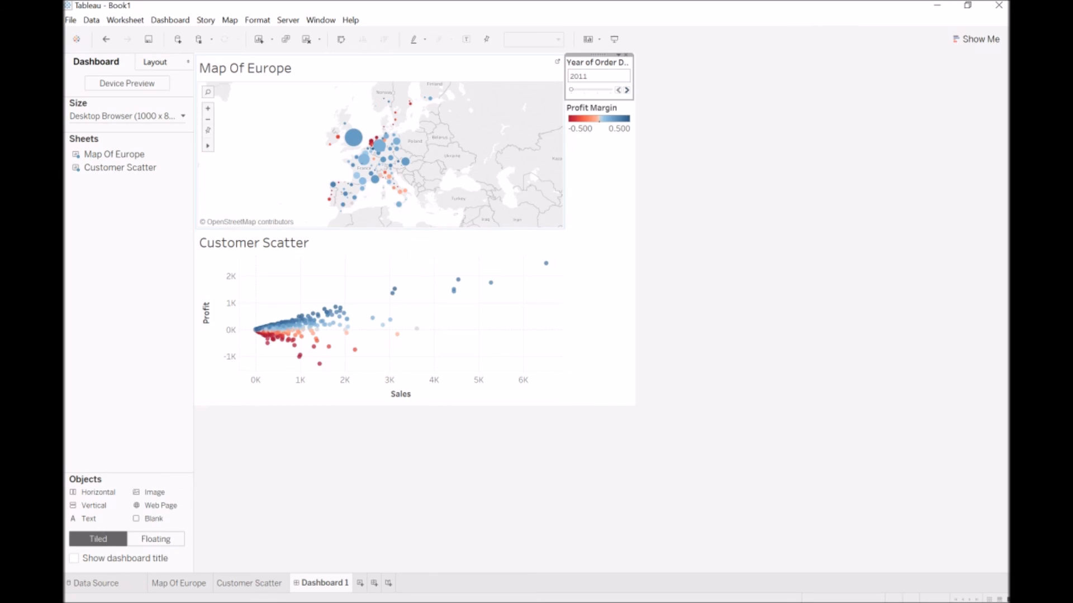
click(592, 111)
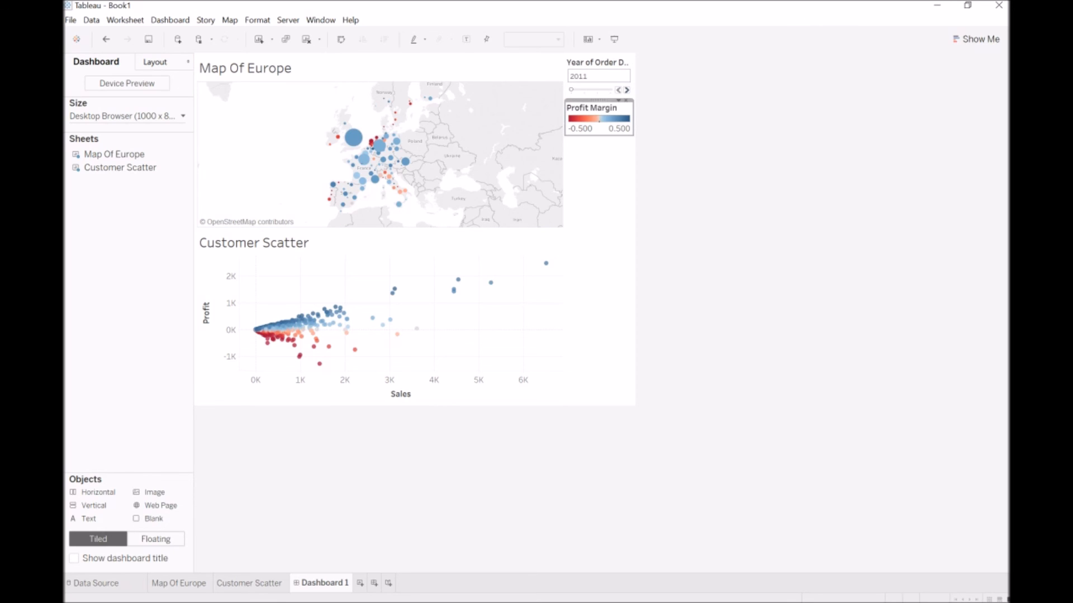
click(625, 100)
- Check the dashboard's year filter by advancing it to 2013 and returning it to 2012
click(627, 90)
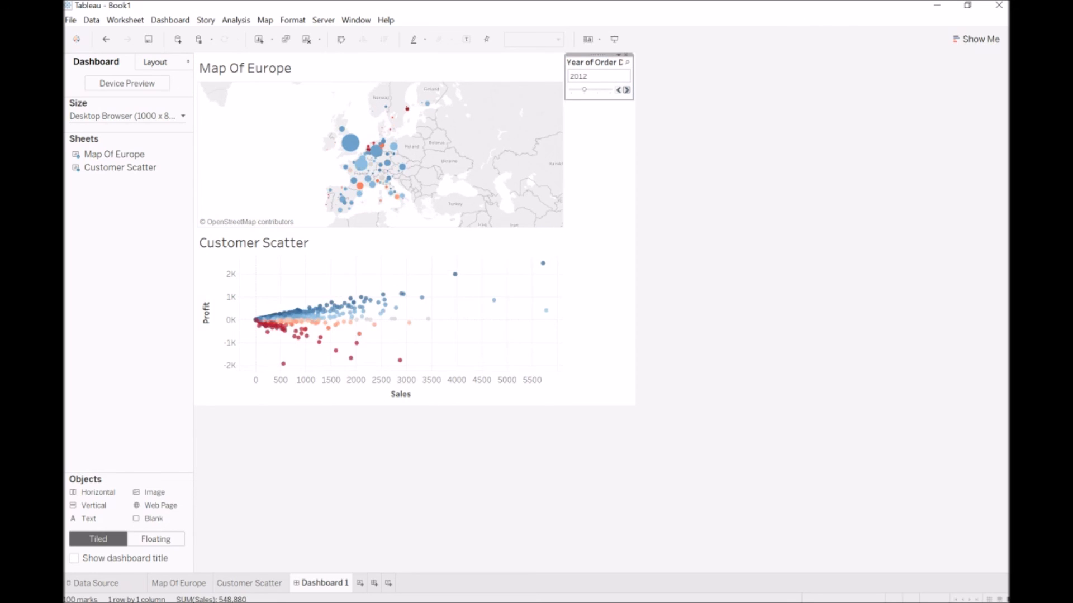
click(627, 90)
click(618, 90)
- Add a dashboard filter action with only Map Of Europe as source, running on Select and showing all values when the selection is cleared
click(169, 19)
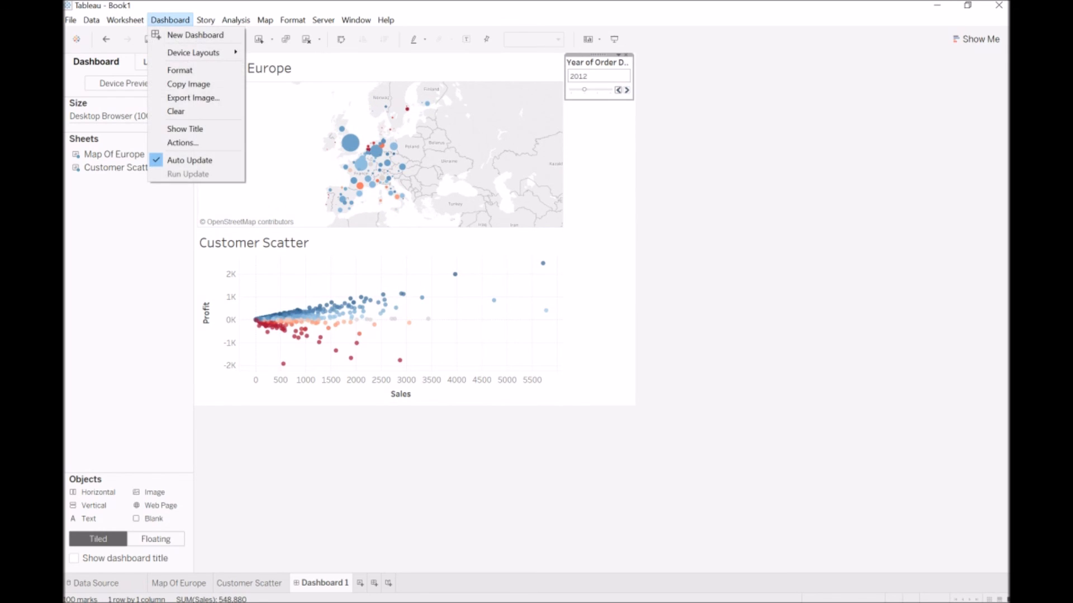
click(182, 142)
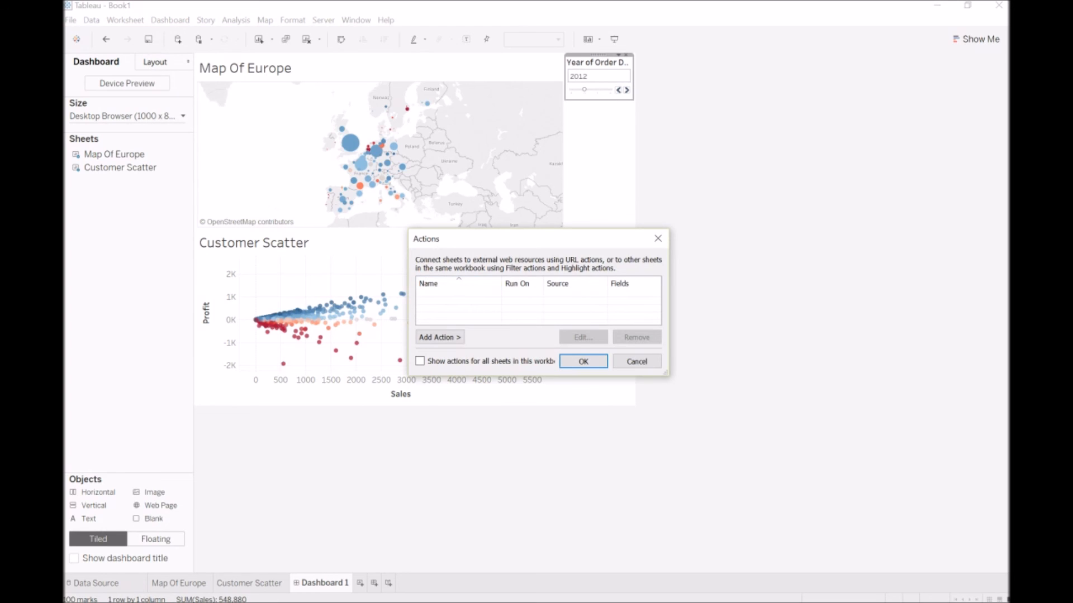
click(440, 337)
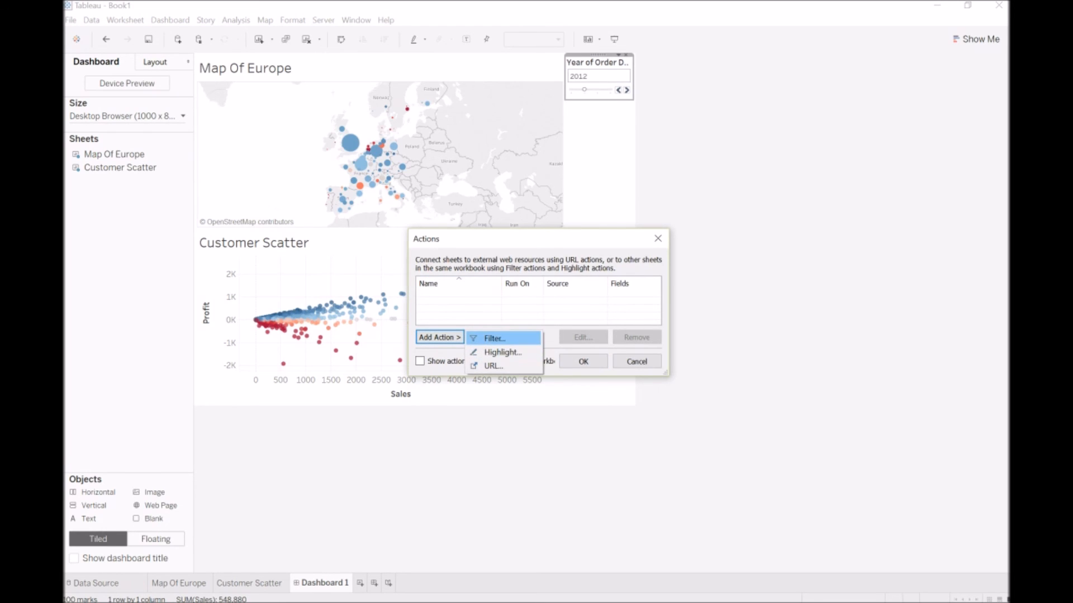
click(491, 337)
click(482, 212)
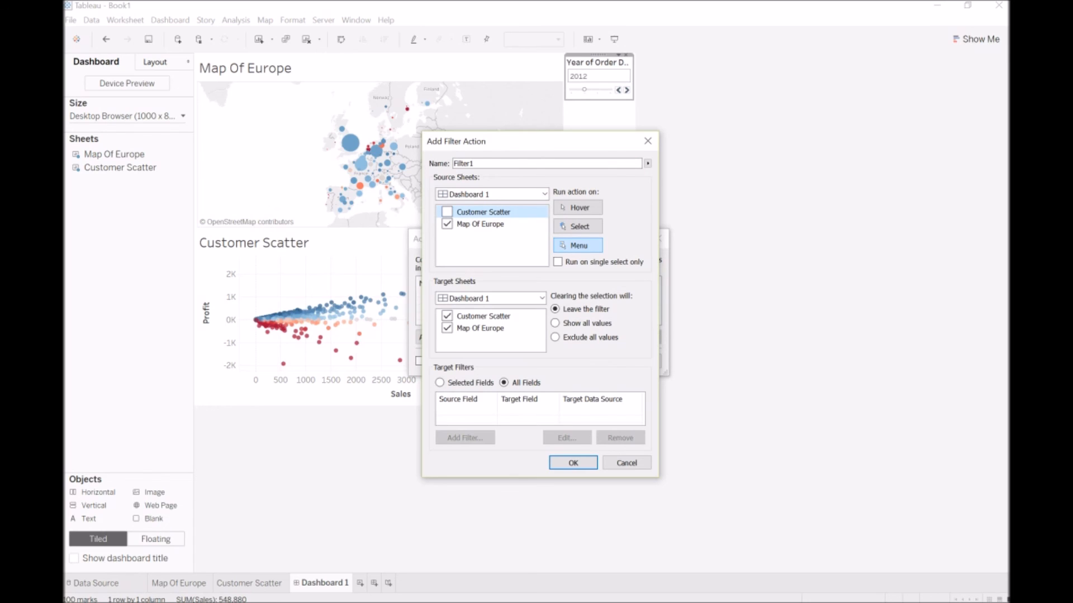
click(577, 226)
click(579, 323)
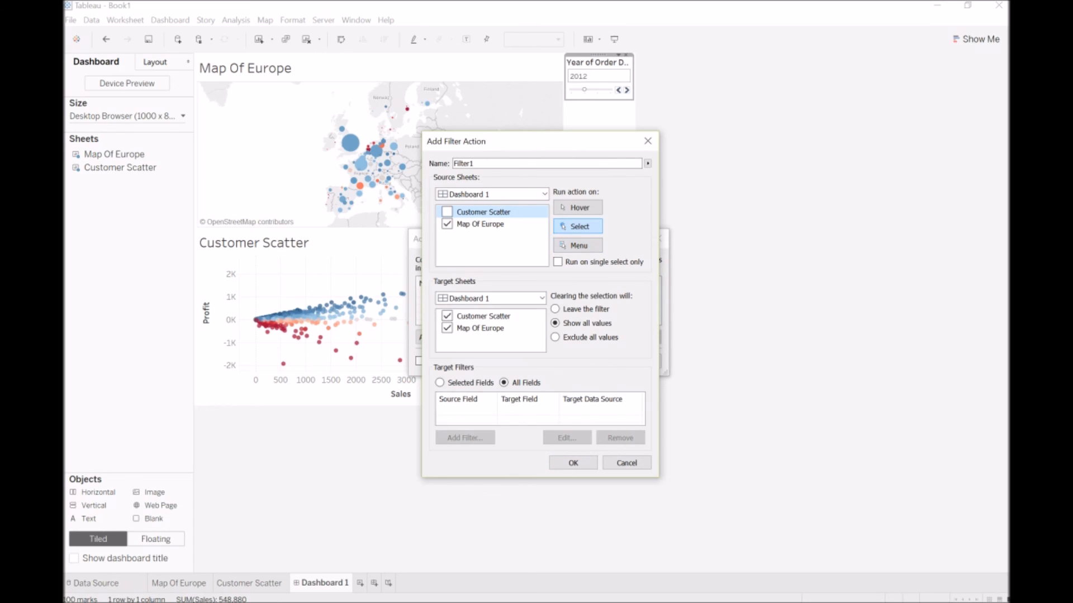
click(573, 464)
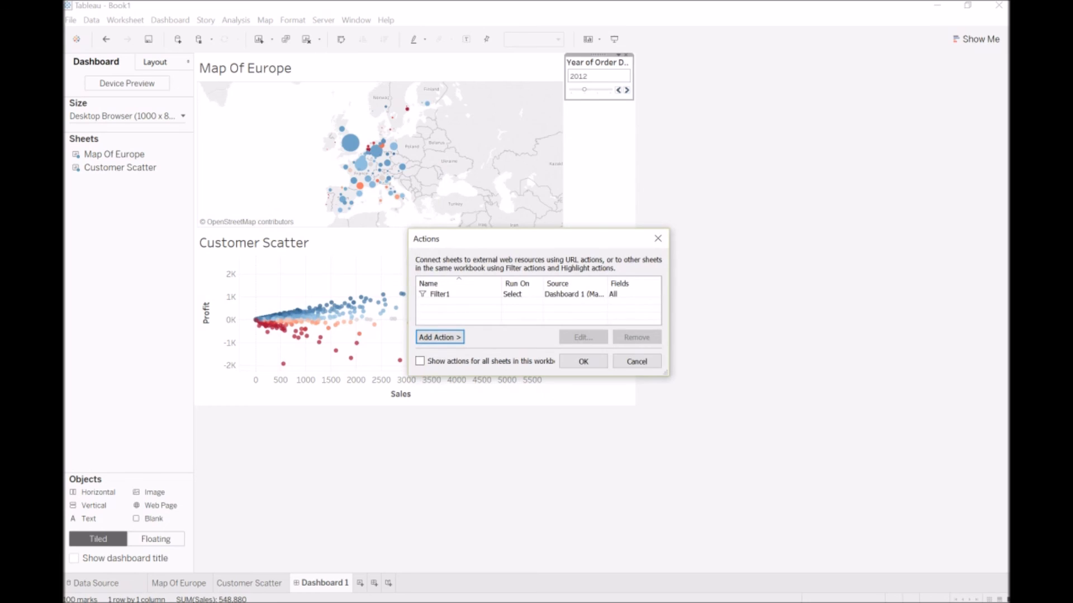
click(583, 362)
- Test the filter action by selecting the large United Kingdom mark and the Languedoc-Roussillon-Midi-Pyrénées mark on the map
click(350, 143)
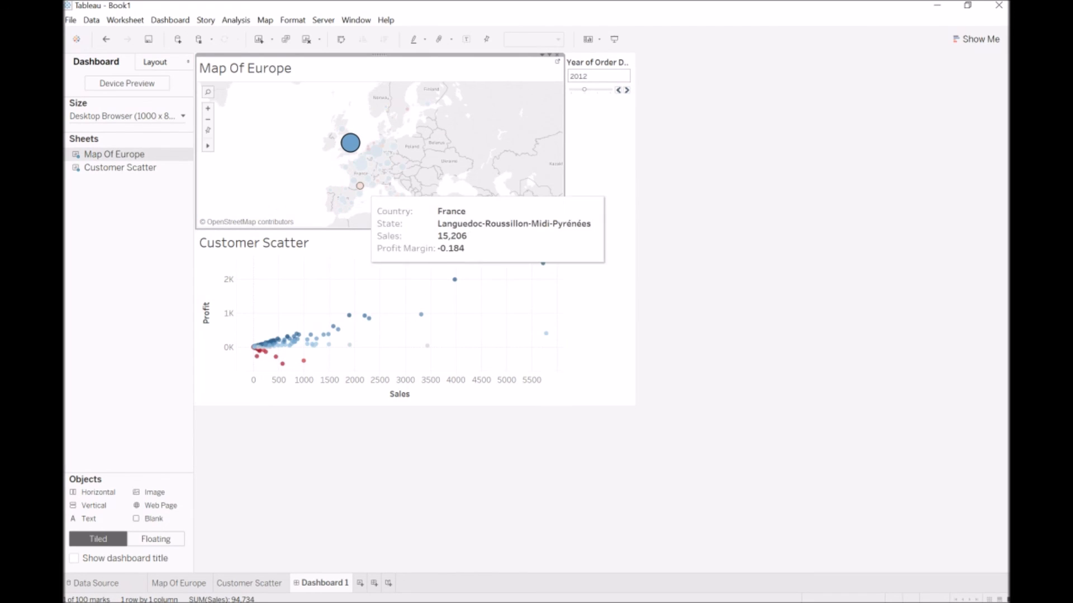
click(359, 186)
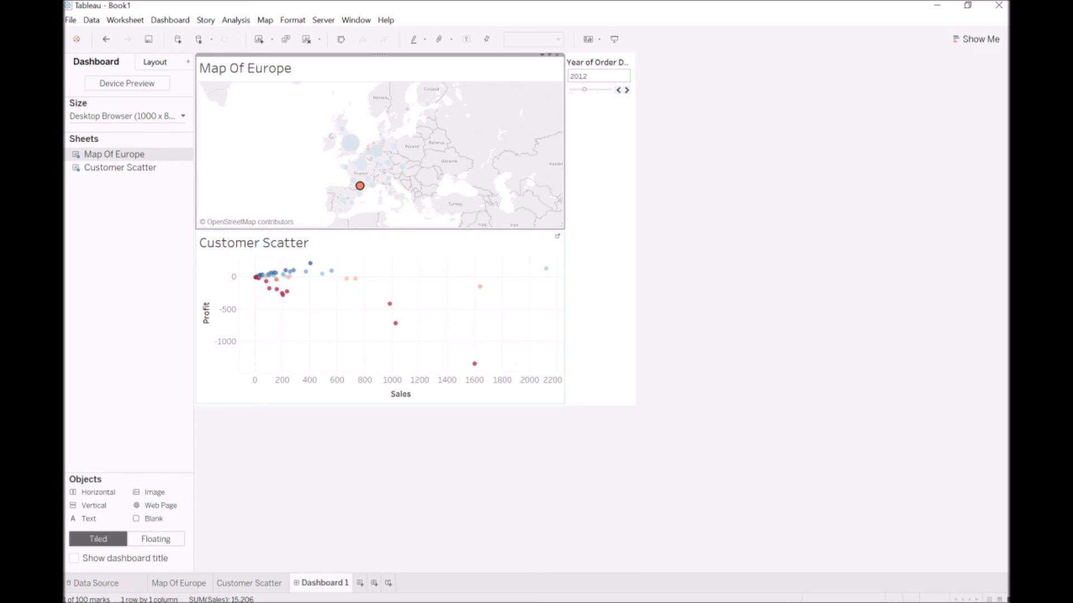
mouse_move(474, 364)
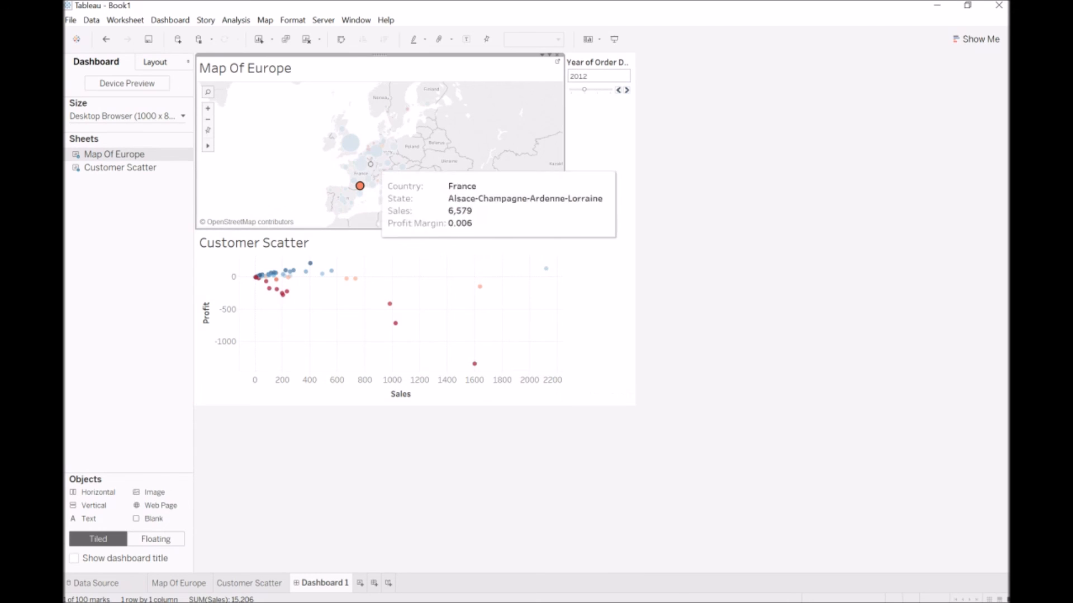
- Set the dashboard year to 2013, filter the scatter by Portugal's largest red mark, and select the loss-making customer near 773 sales
click(626, 90)
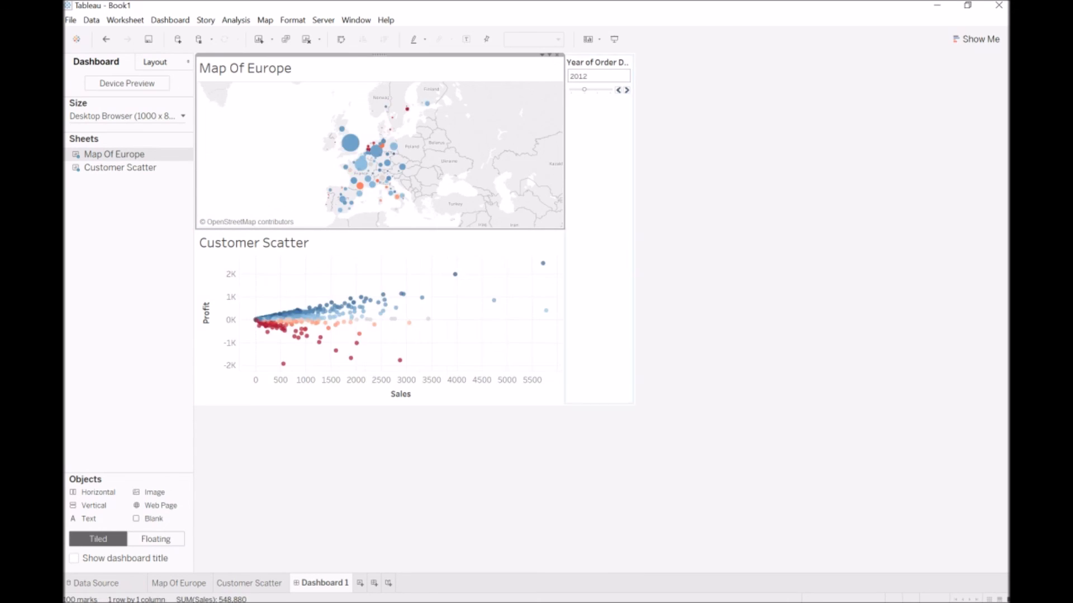
mouse_move(384, 126)
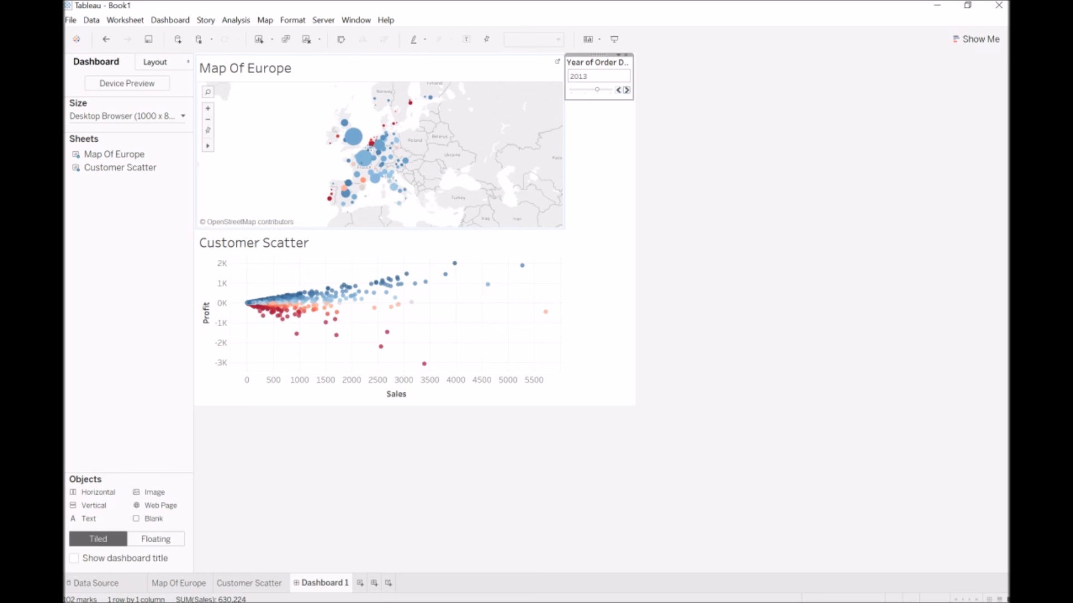
click(329, 198)
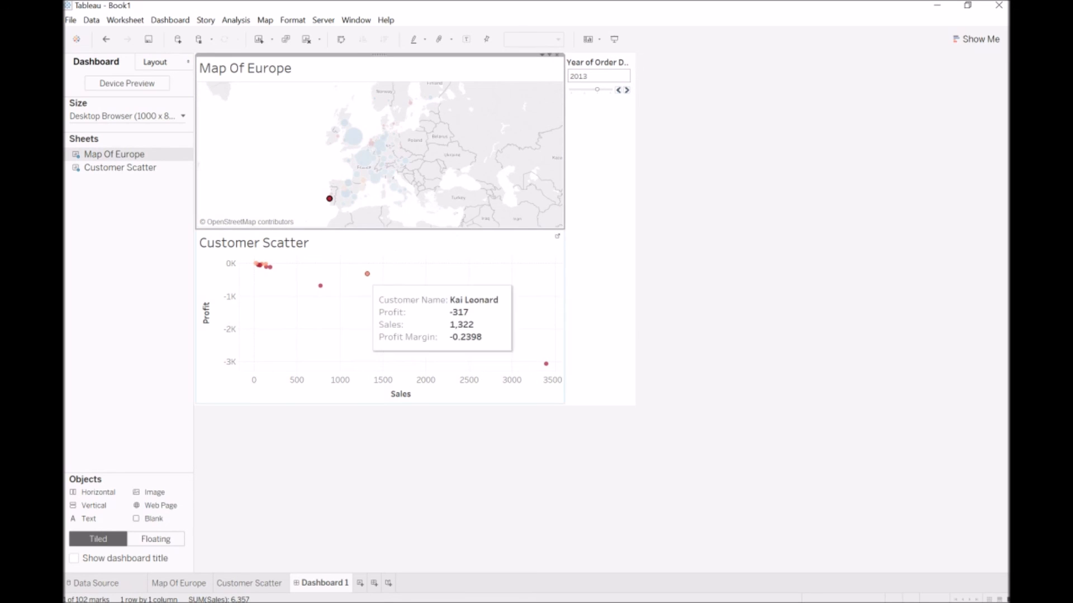
mouse_move(320, 286)
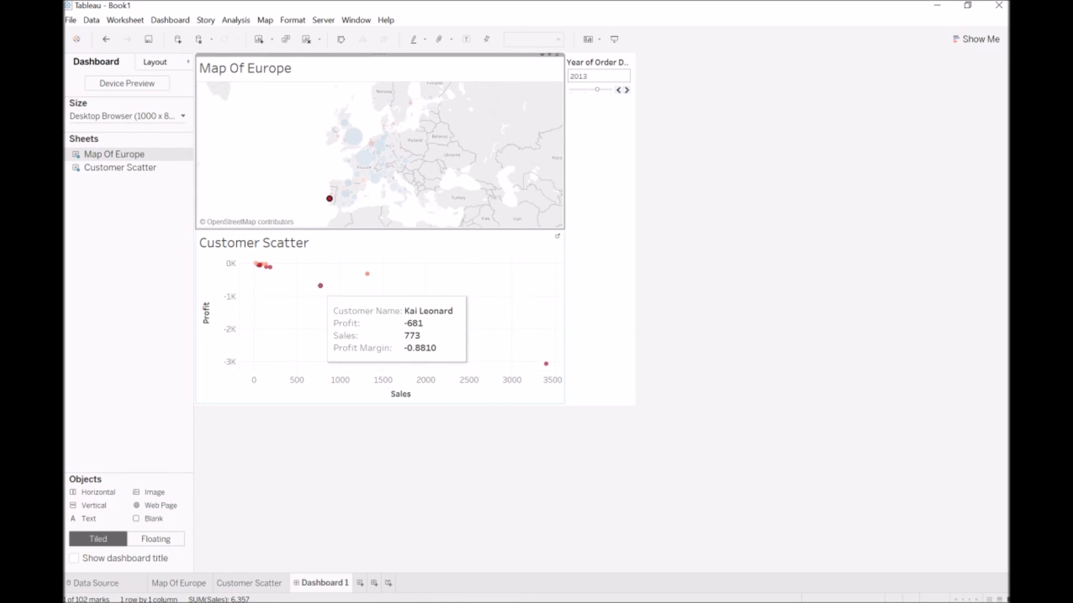
click(320, 286)
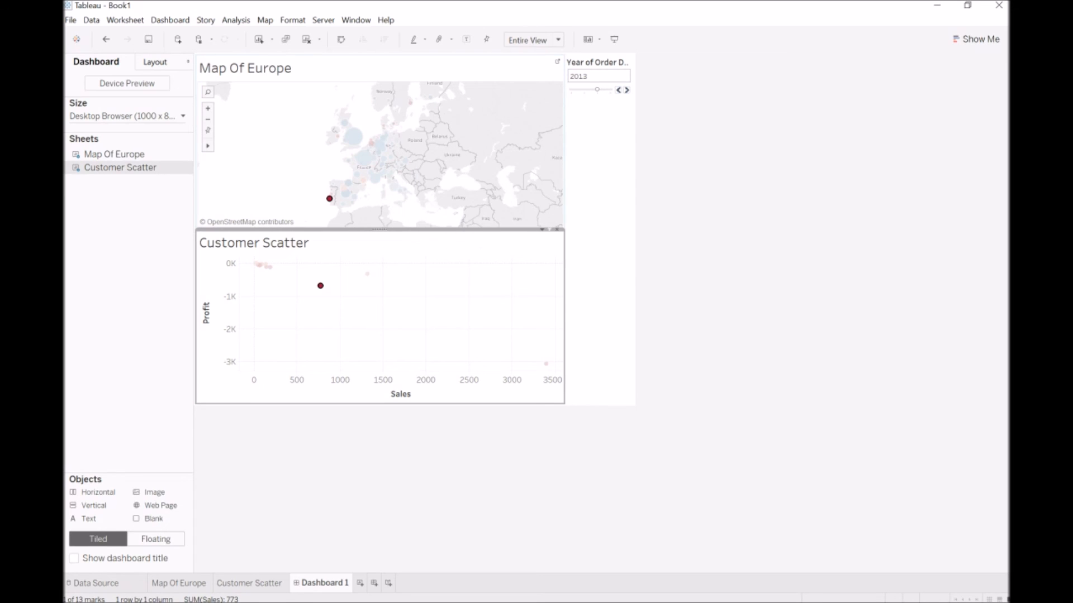